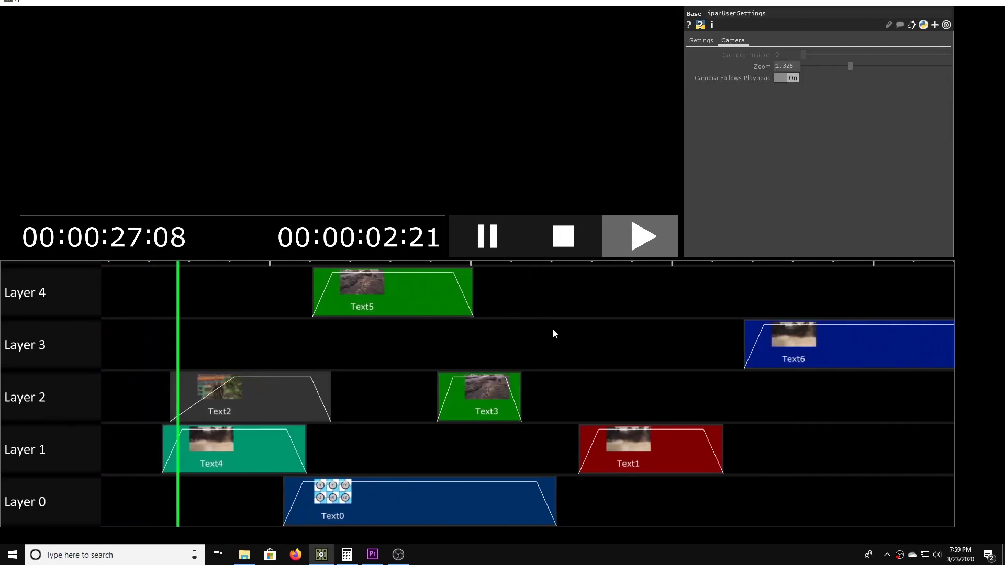
Step: Zoom the cue timeline in to 1.9 and back out while playback runs
scroll(553, 329, "down", 2)
scroll(553, 329, "up", 1)
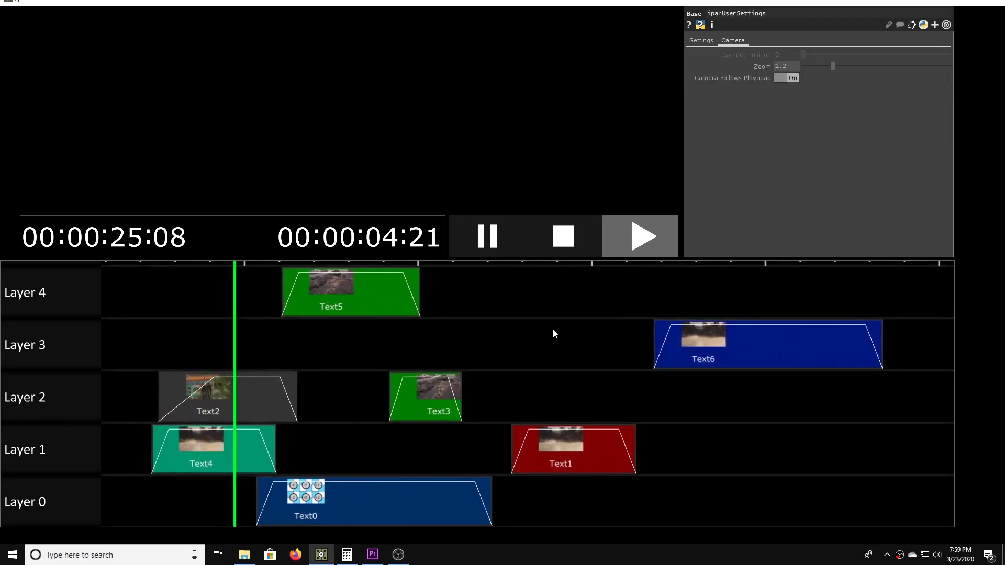
scroll(553, 329, "up", 6)
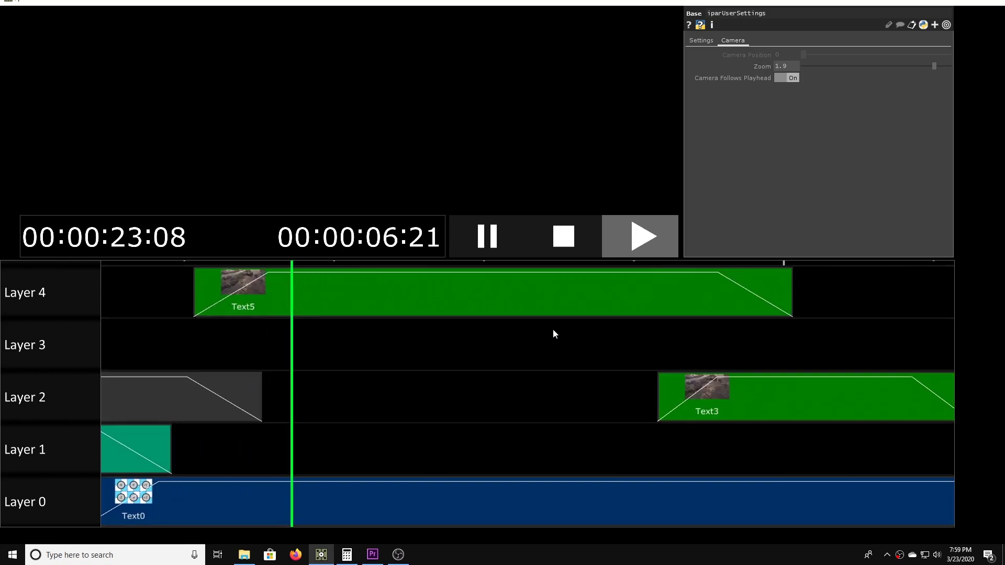
scroll(553, 329, "down", 1)
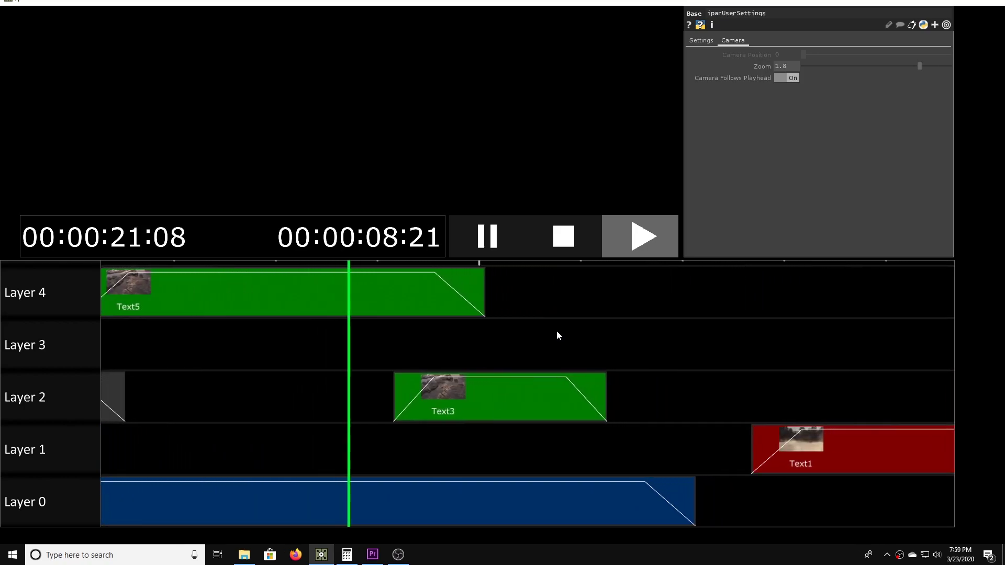
scroll(610, 350, "down", 3)
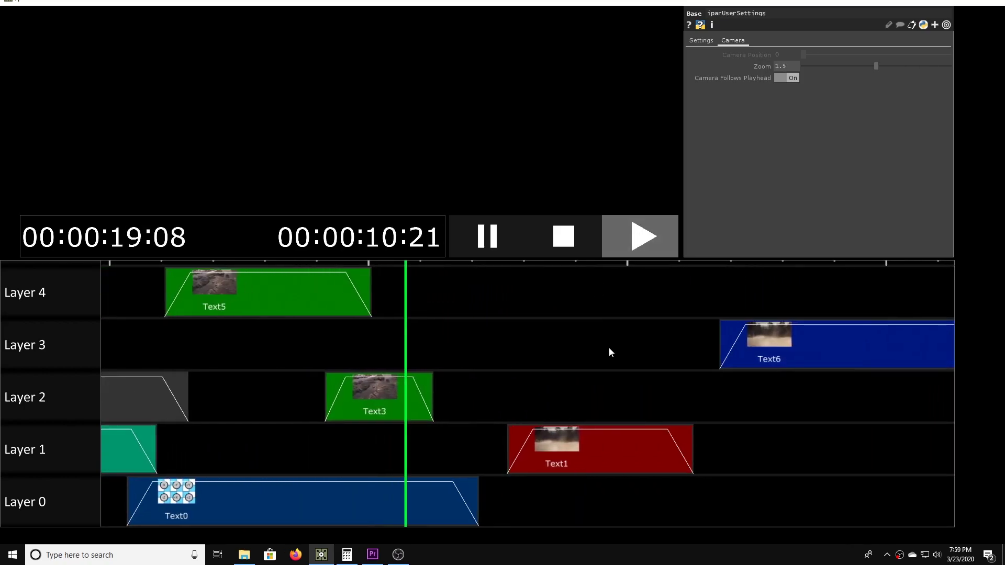
scroll(609, 349, "down", 2)
Step: Move the Text1, Text3 and Text6 cues to new timeline positions, with Text6 starting at 10.083
left_click_drag(547, 448, 335, 434)
left_click_drag(381, 404, 540, 401)
left_click_drag(797, 342, 499, 350)
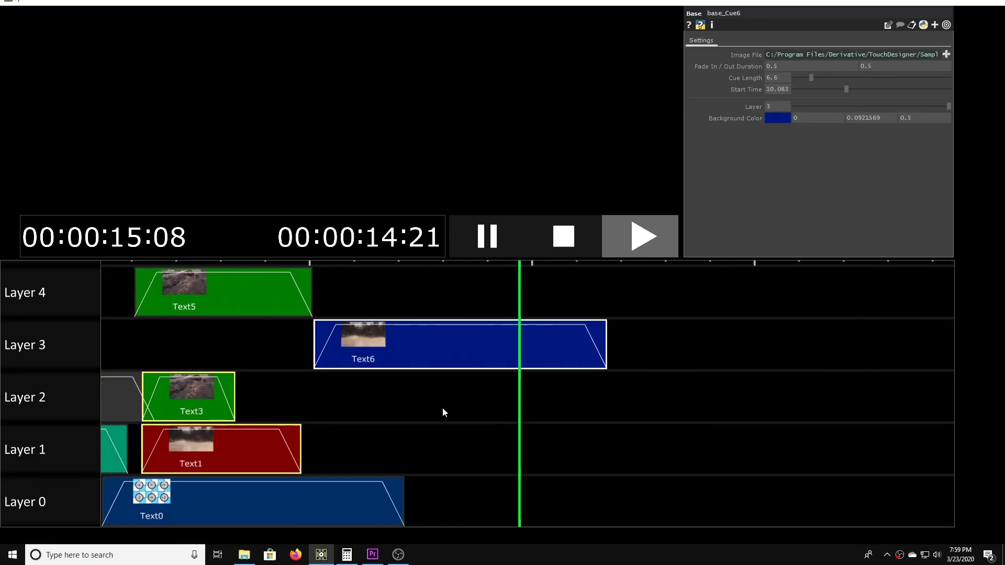
Step: Shift the selected Text1, Text3 and Text6 cues later together at zoom 1 and clear the selection
scroll(442, 410, "down", 4)
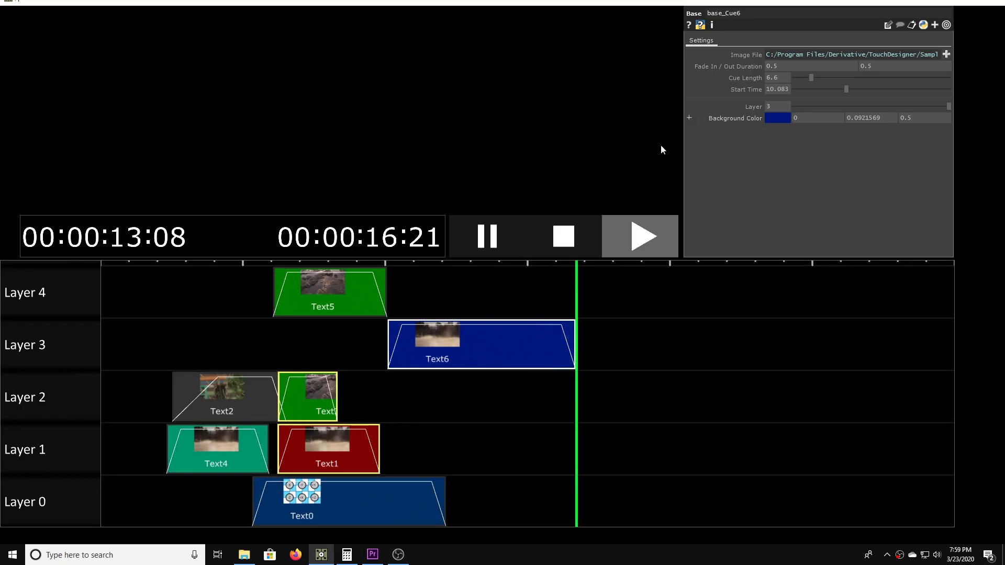
left_click_drag(483, 350, 784, 341)
left_click(543, 341)
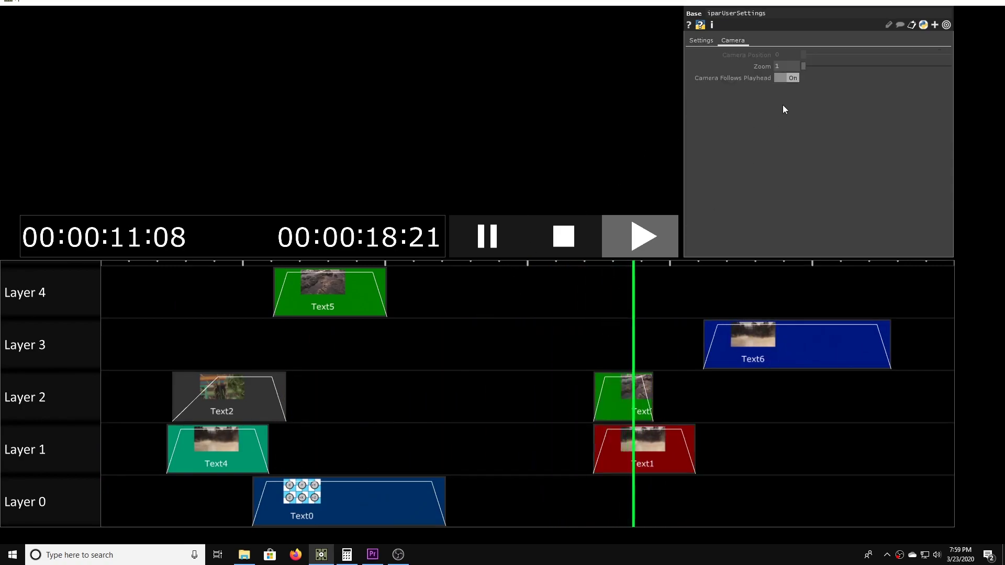
Step: Move the Text6 cue earlier to start at 10.451, and move the Text2 cue earlier on Layer 2
left_click_drag(749, 346, 477, 343)
scroll(476, 343, "up", 3)
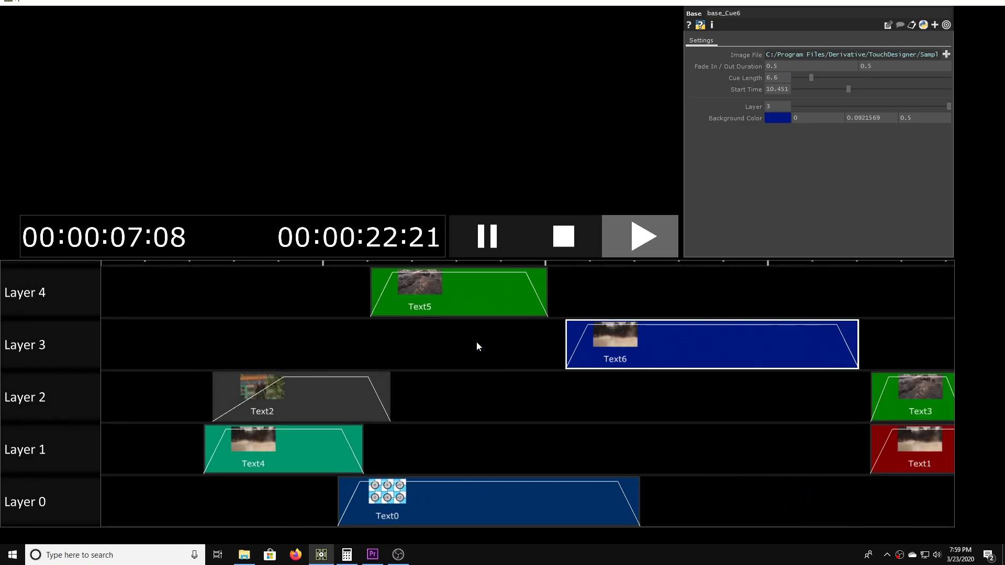
left_click_drag(296, 393, 211, 407)
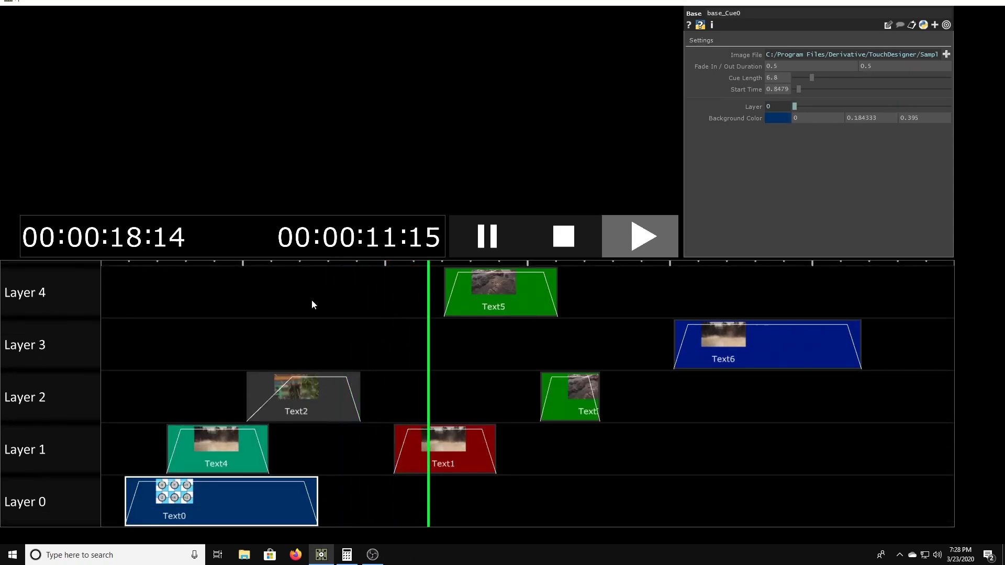
Step: Move the Text5 cue earlier, the Text2 cue later to start at 7.6102, and the Text1 cue later
left_click_drag(512, 292, 310, 292)
left_click_drag(290, 400, 361, 399)
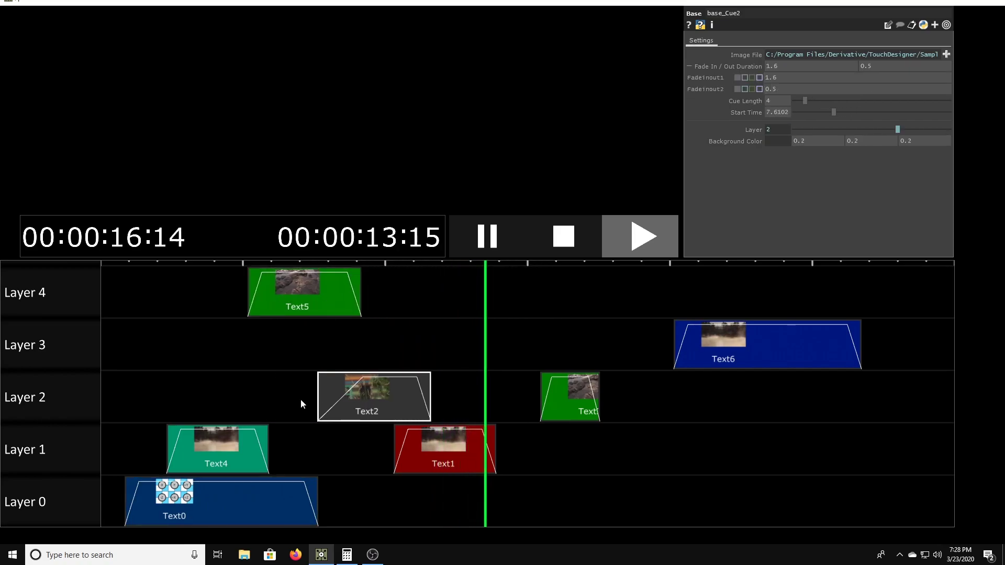
left_click_drag(454, 450, 732, 454)
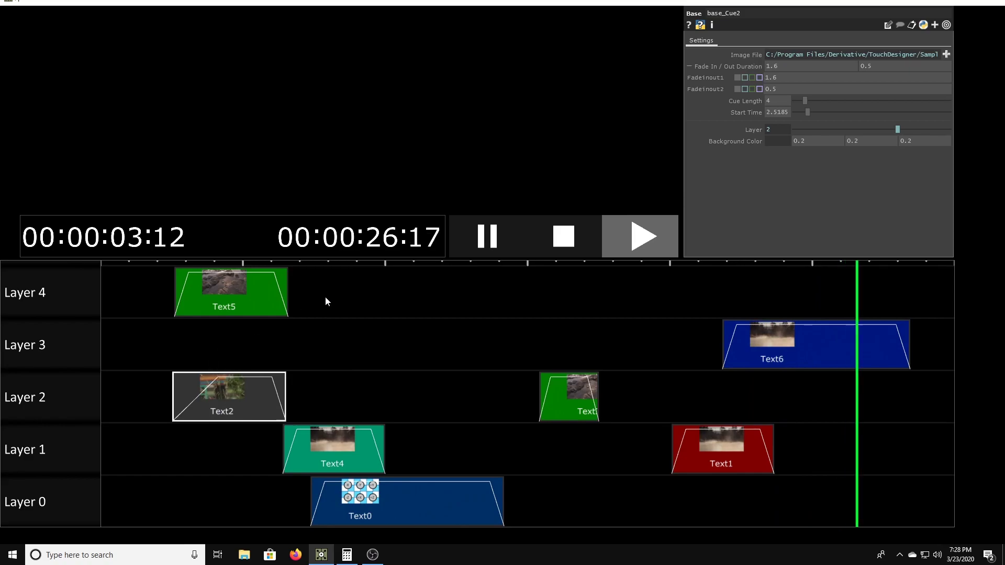
Step: Extend the selection from Text2 to the Text4, Text0, Text3 and Text1 cues, and clear the selection
left_click(350, 482)
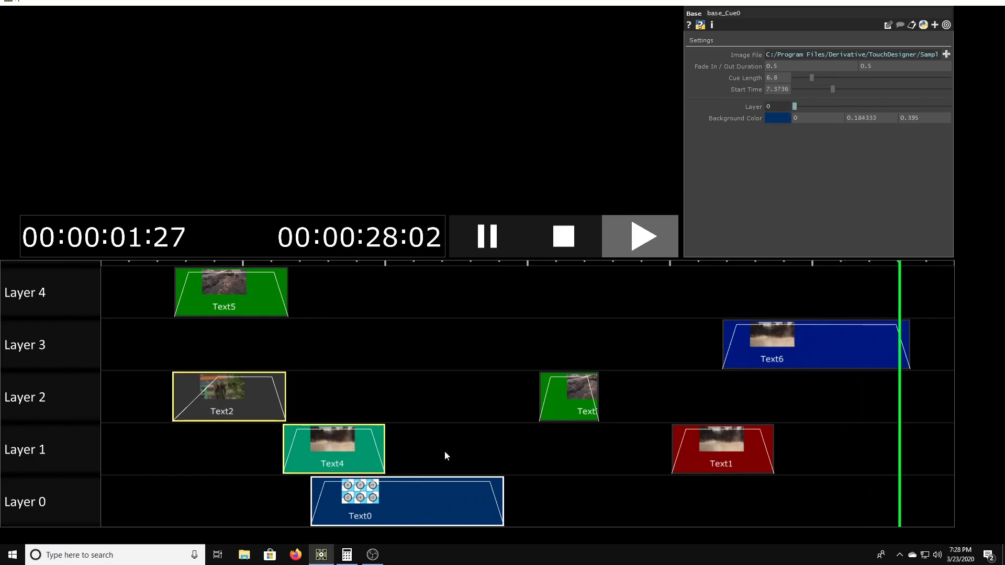
left_click(588, 404)
left_click(734, 451)
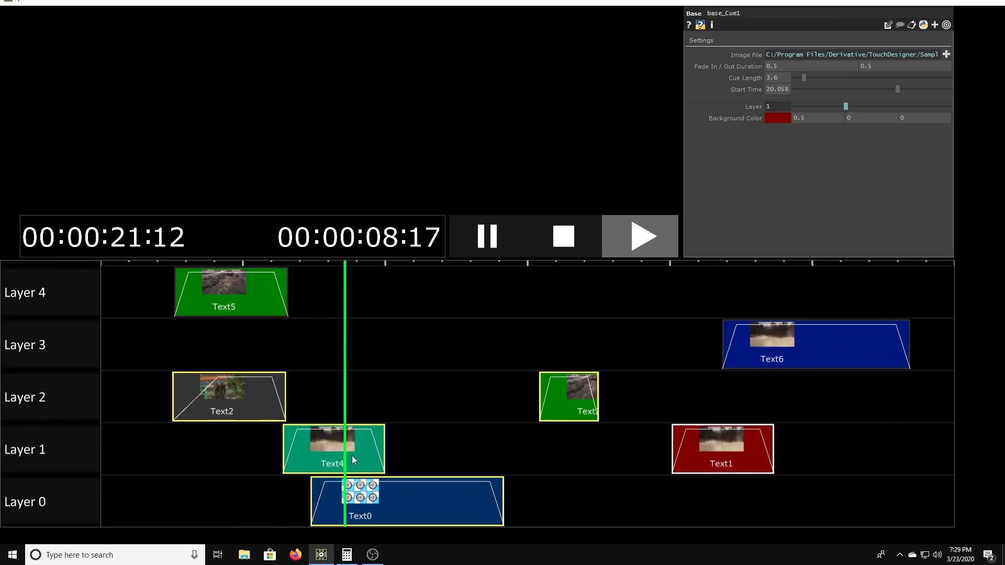
left_click(599, 445)
Step: Select the Text2, Text4, Text0, Text3 and Text1 cues together and move them later on the timeline
left_click(272, 406)
left_click(305, 449, "ctrl")
left_click(366, 495, "ctrl")
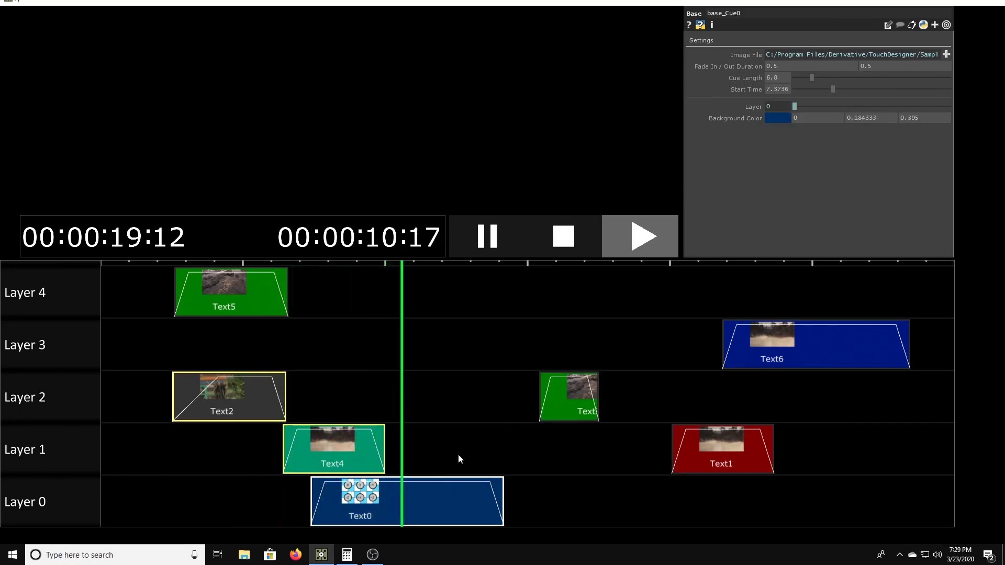
left_click(574, 411, "ctrl")
left_click(704, 444, "ctrl")
left_click_drag(580, 405, 693, 399)
Step: Add the Text6 and Text5 cues to the selection, shift the group so Text5 starts at 3.3641, and deselect everything
left_click_drag(813, 364, 675, 363, "ctrl")
left_click(240, 301, "shift")
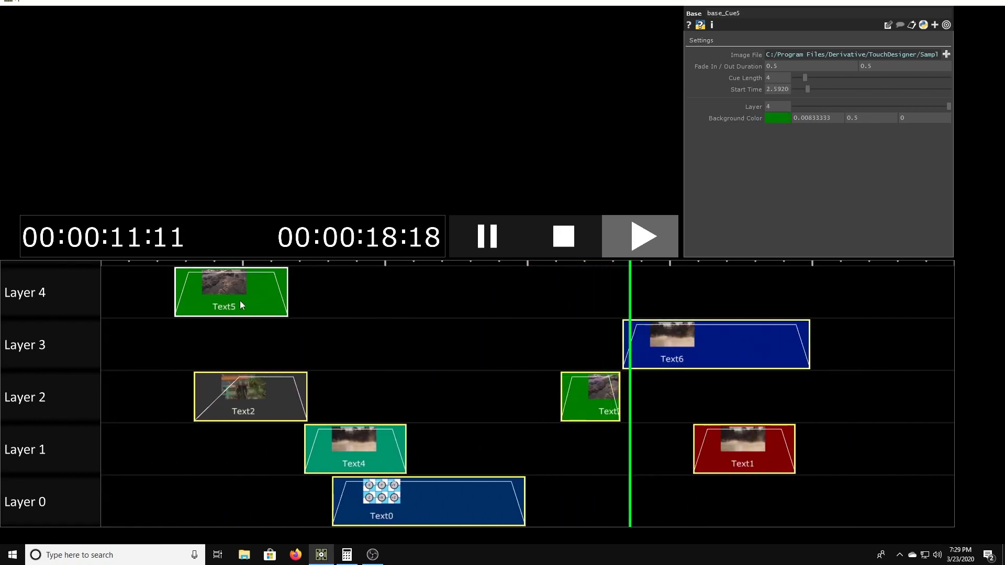
left_click_drag(240, 301, 297, 317, "shift")
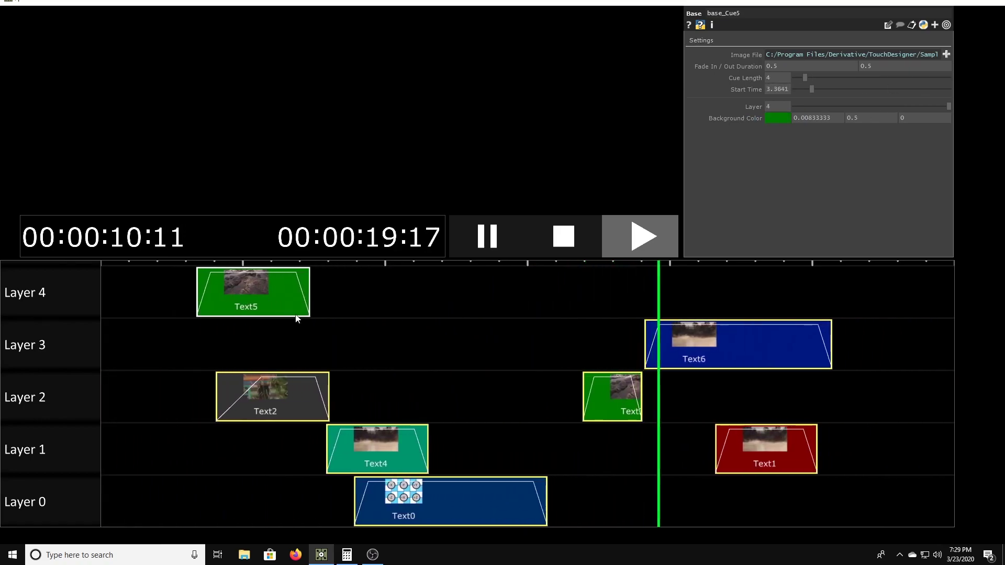
left_click(558, 350)
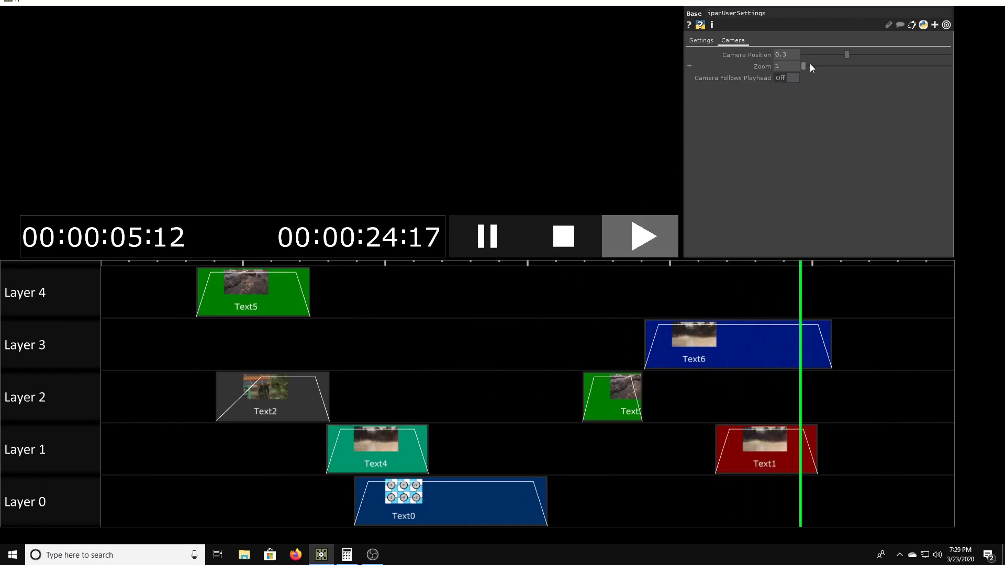
Step: Turn on Camera Follows Playhead and set the timeline zoom to 1.8
left_click(790, 78)
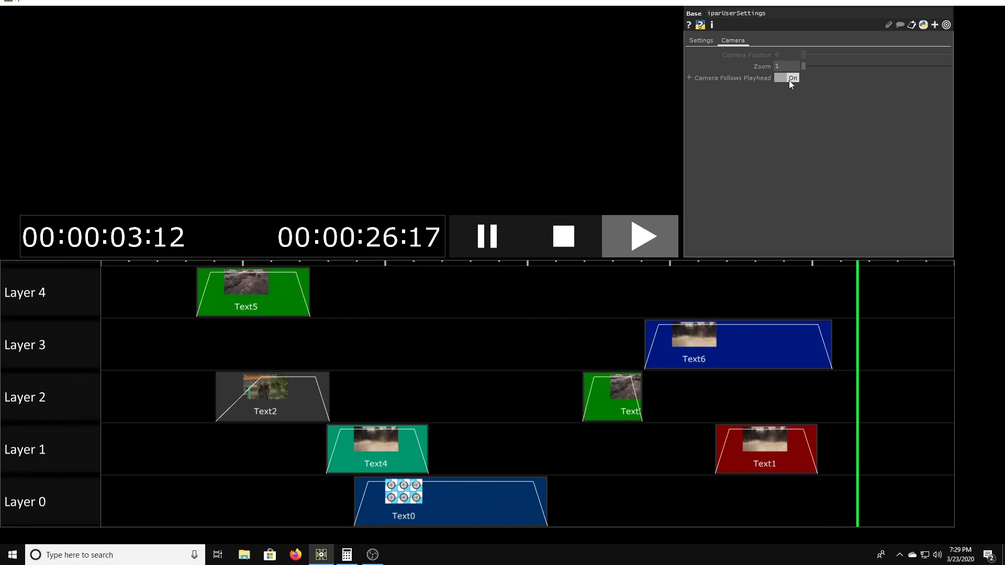
mouse_move(806, 65)
left_mouse_down()
mouse_move(919, 59)
mouse_move(811, 65)
left_mouse_up()
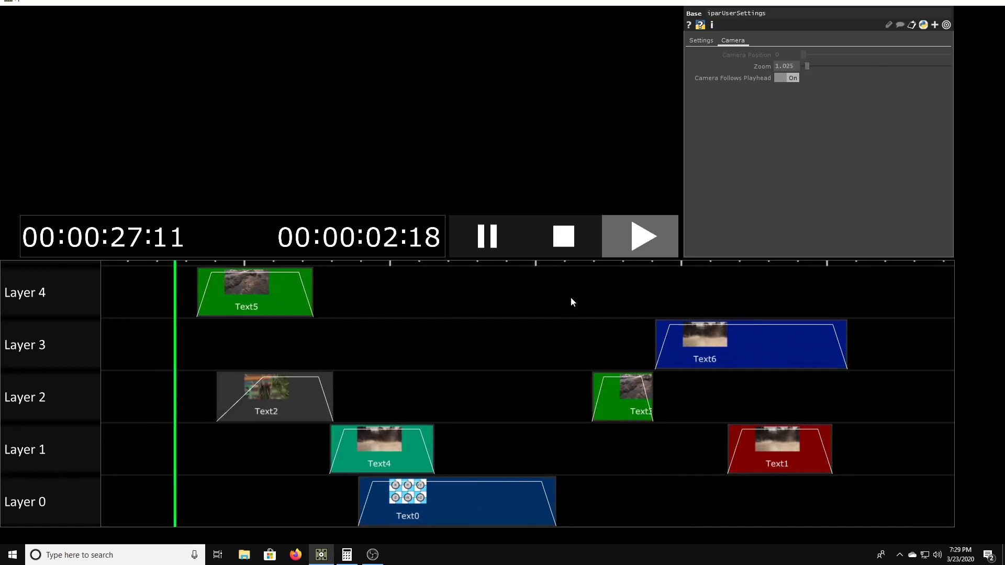
scroll(571, 298, "down", 1)
scroll(571, 298, "up", 5)
scroll(570, 298, "down", 3)
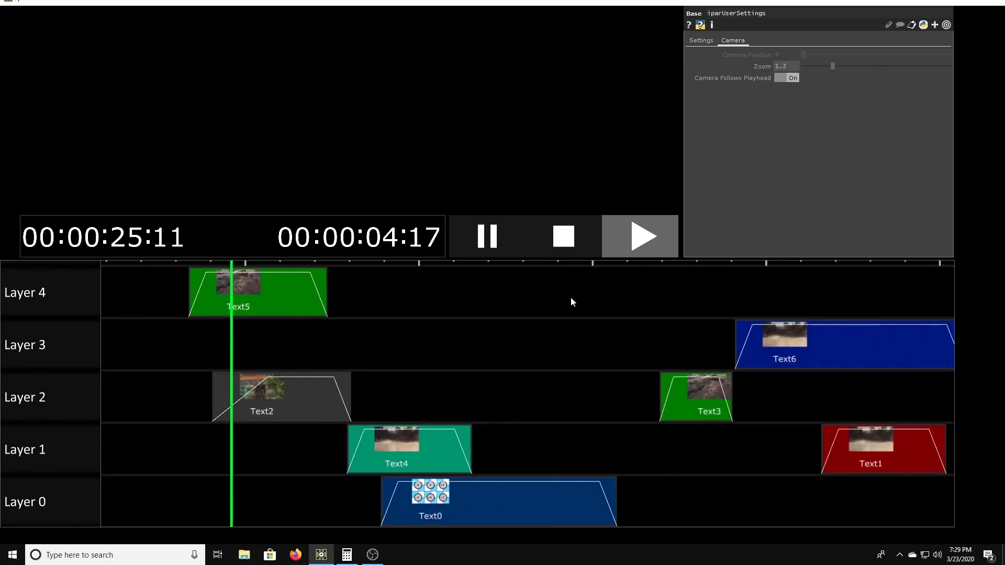
scroll(571, 302, "up", 5)
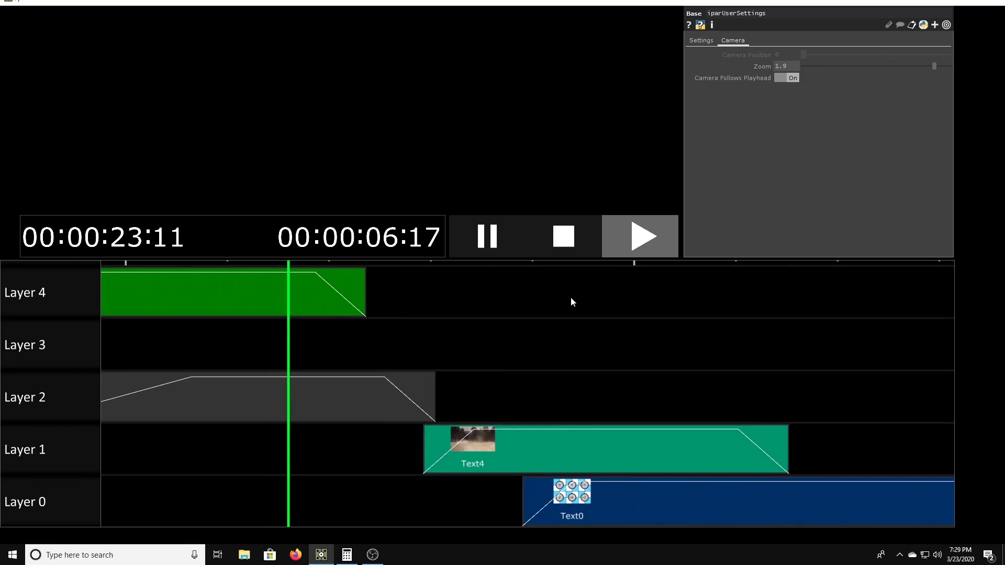
scroll(572, 302, "up", 1)
scroll(571, 302, "down", 4)
scroll(572, 302, "up", 2)
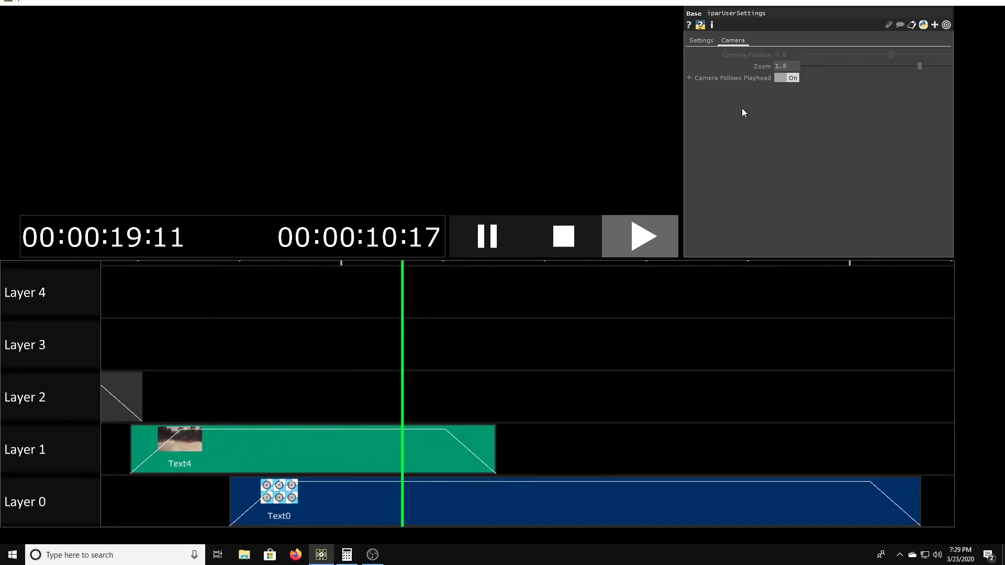
Step: Turn off Camera Follows Playhead, pan the camera to position 0.6 and set the timeline zoom to 1.3
left_click(784, 77)
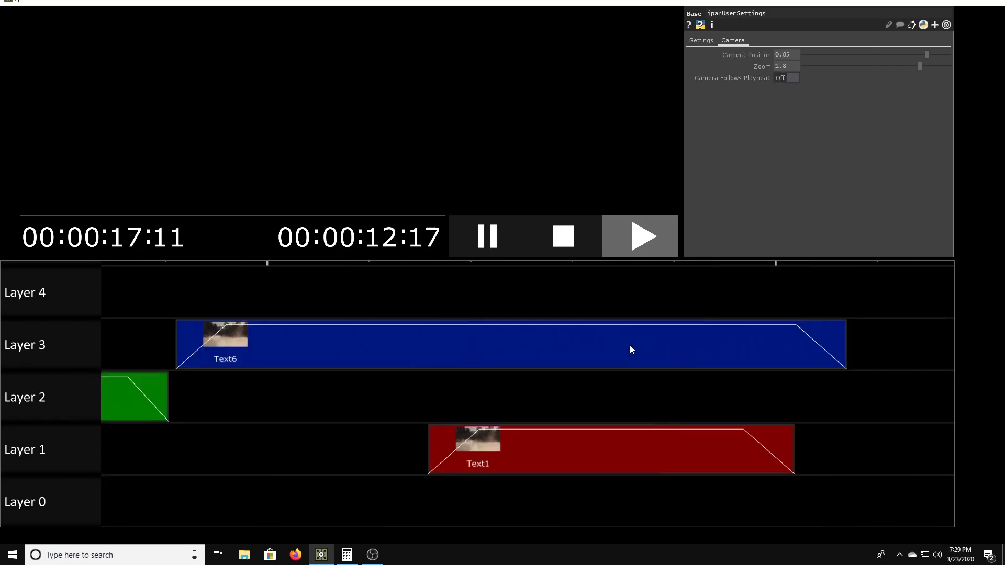
scroll(632, 342, "up", 3, "shift")
scroll(636, 337, "down", 8, "shift")
scroll(623, 323, "down", 4)
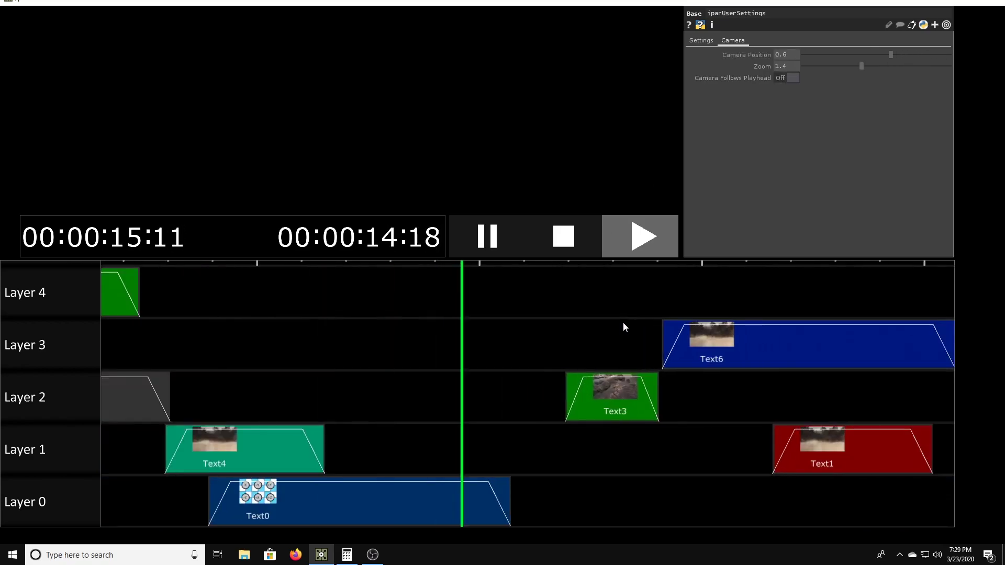
scroll(623, 323, "down", 1)
Step: Pan the camera along the timeline to position 1 and turn Camera Follows Playhead back on
scroll(625, 320, "up", 7, "shift")
scroll(628, 317, "down", 3, "shift")
scroll(628, 314, "up", 4, "shift")
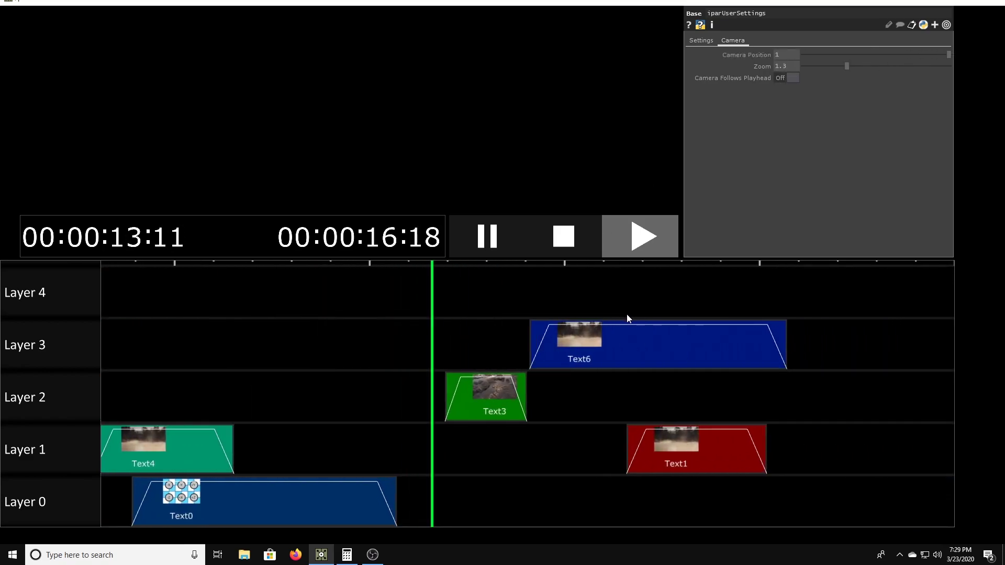
scroll(627, 314, "down", 6, "shift")
scroll(628, 312, "up", 6, "shift")
scroll(628, 311, "down", 5, "shift")
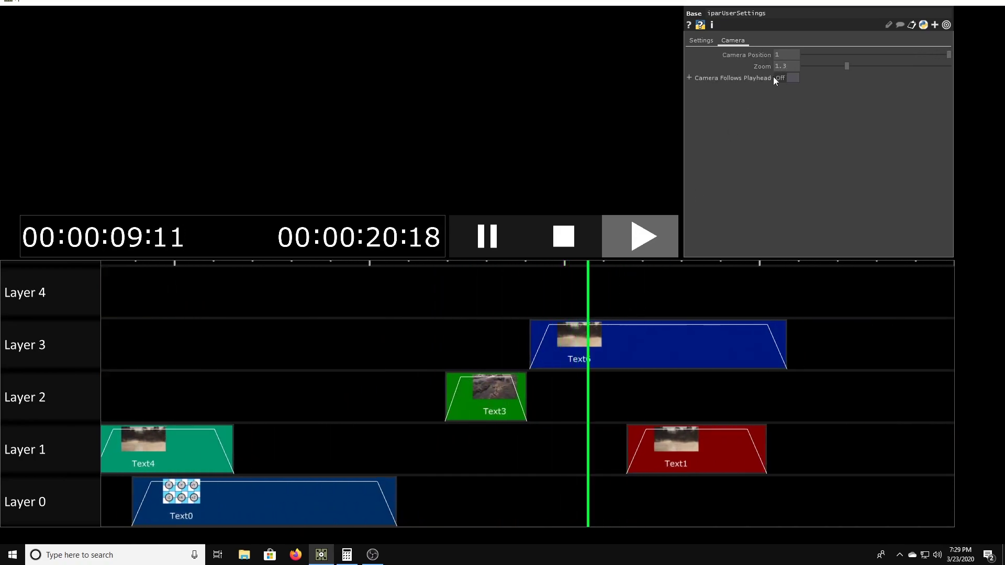
left_click(786, 78)
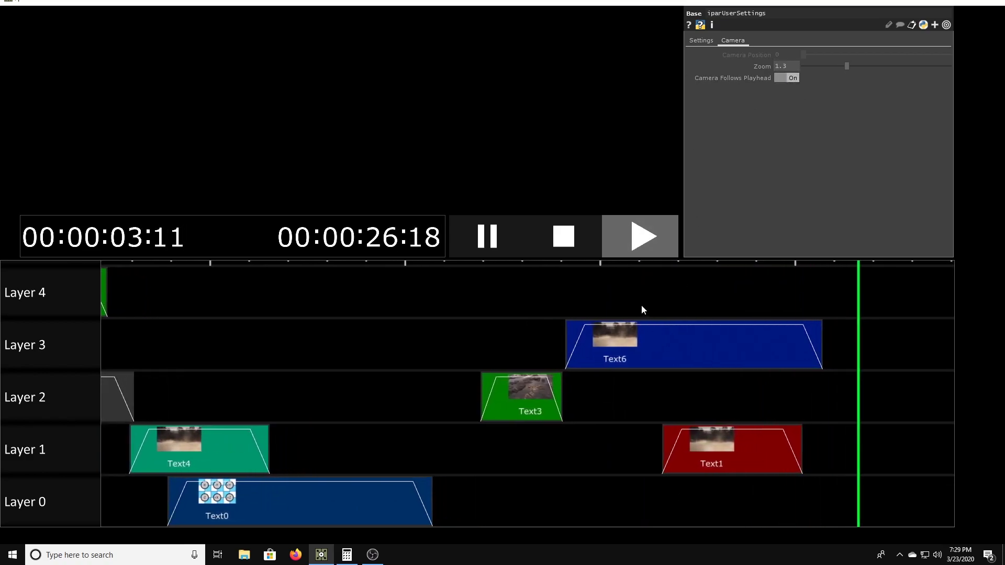
Step: Pause and stop the timeline playback, and start it again from the beginning
left_click(501, 236)
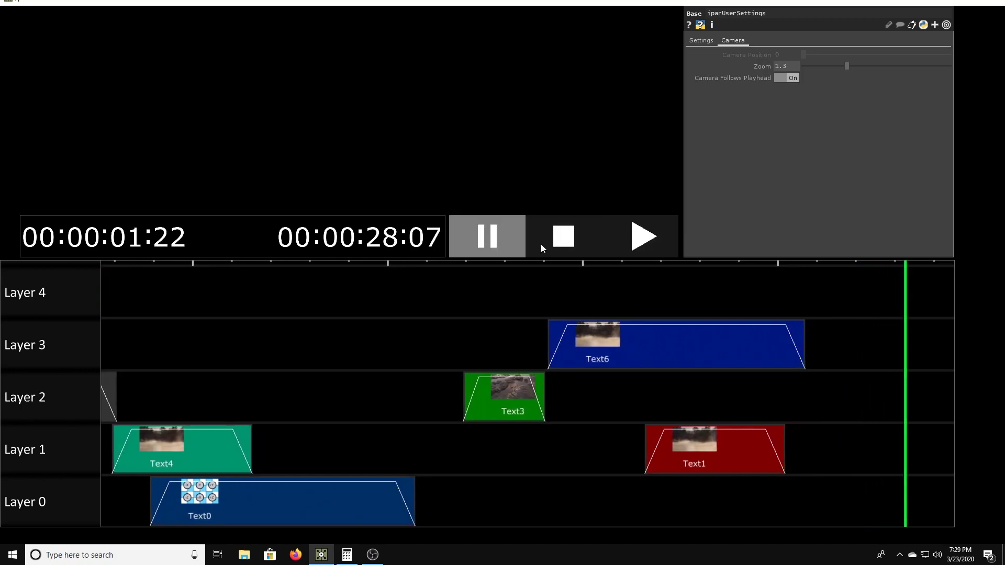
left_click(545, 242)
left_click(611, 244)
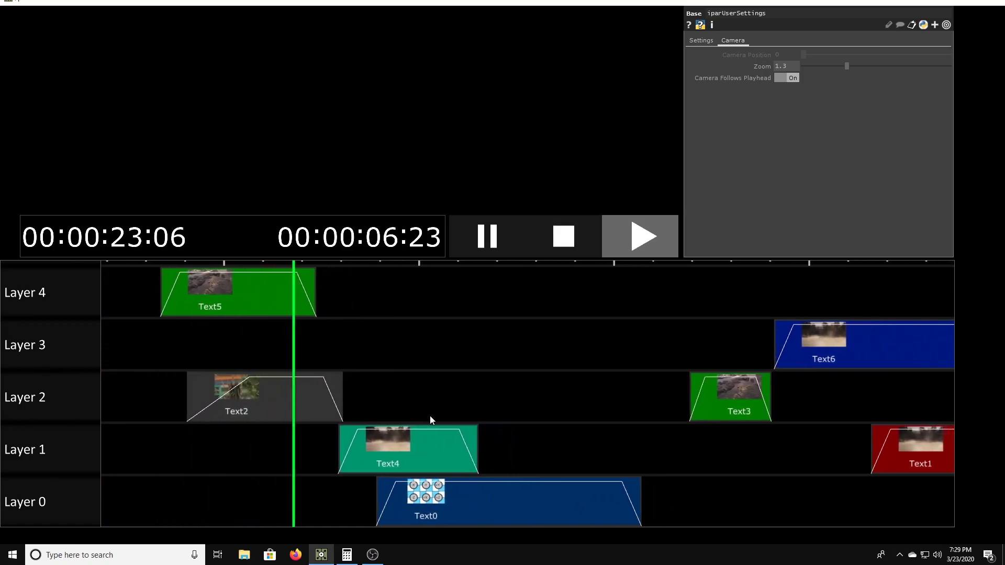
Step: Select the Text4 cue, pause playback, and move the cue later on Layer 1 to start at 11.264
left_click(405, 454)
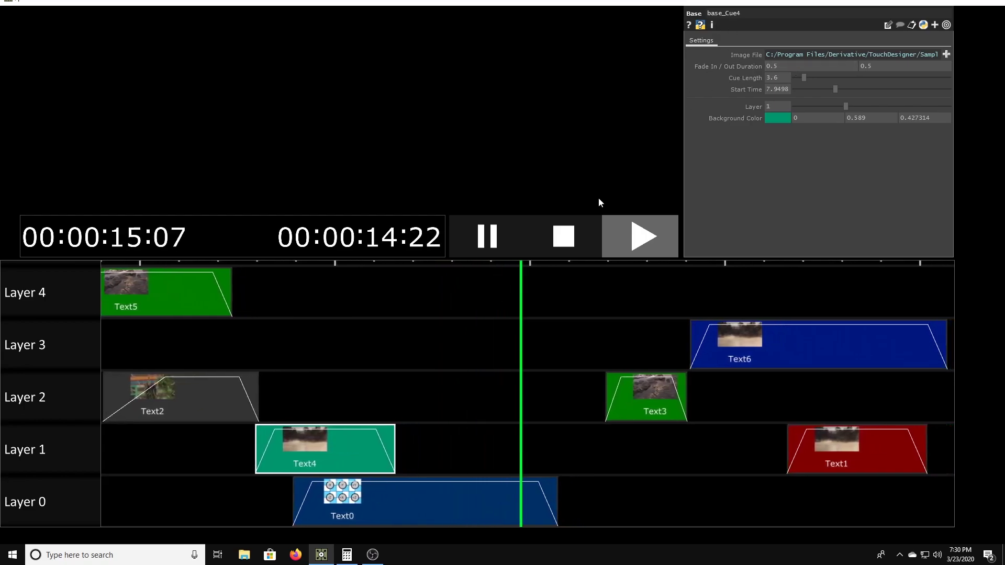
left_click(503, 237)
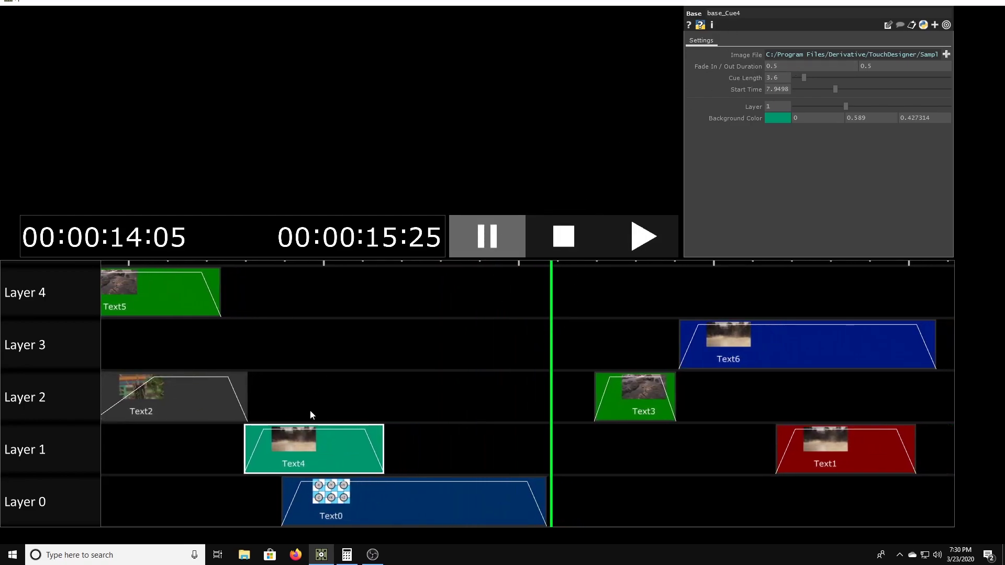
left_click_drag(294, 458, 423, 457)
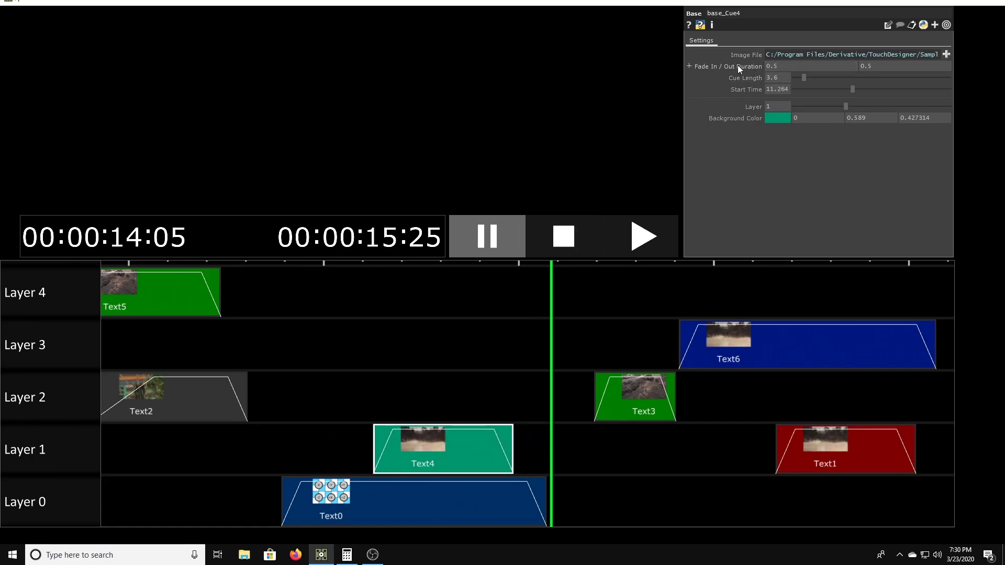
Step: Set the Text4 cue's fade-in duration to 1.8 and fade-out duration to 0.7, and deselect the cue
mouse_move(777, 67)
left_mouse_down()
mouse_move(943, 55)
mouse_move(744, 51)
mouse_move(774, 52)
left_mouse_up()
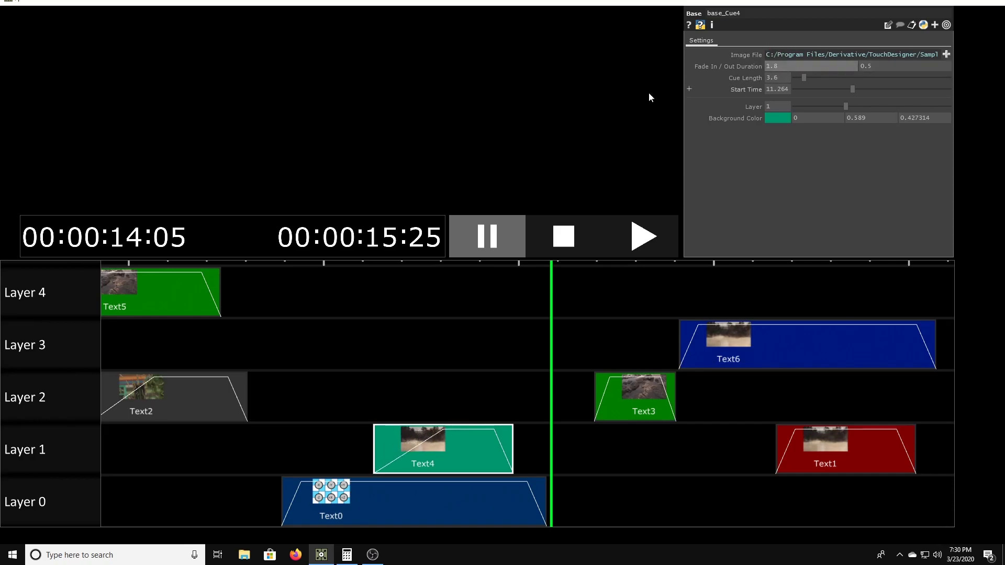
mouse_move(880, 66)
middle_mouse_down()
mouse_move(886, 47)
mouse_move(971, 50)
mouse_move(885, 74)
middle_mouse_up()
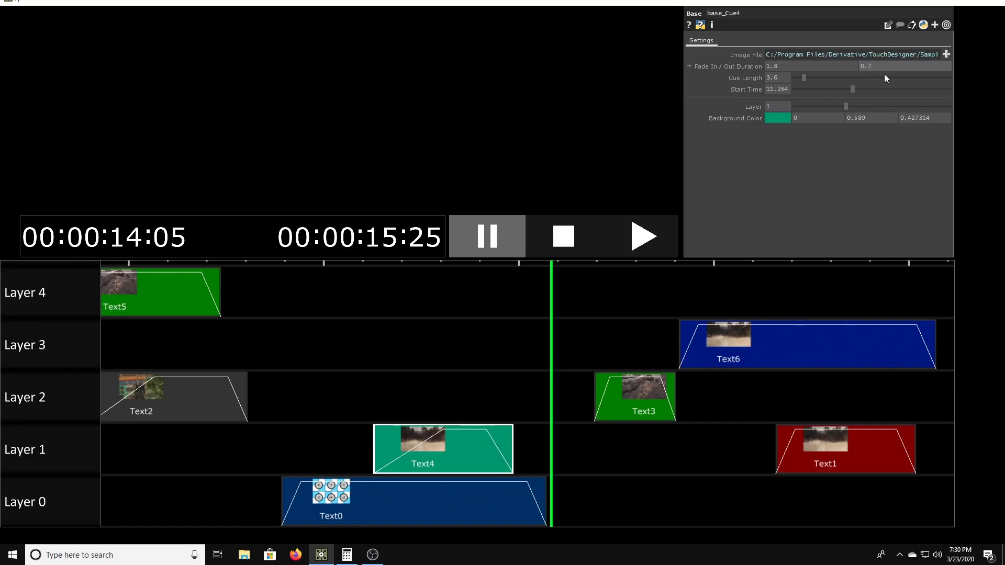
left_click(469, 376)
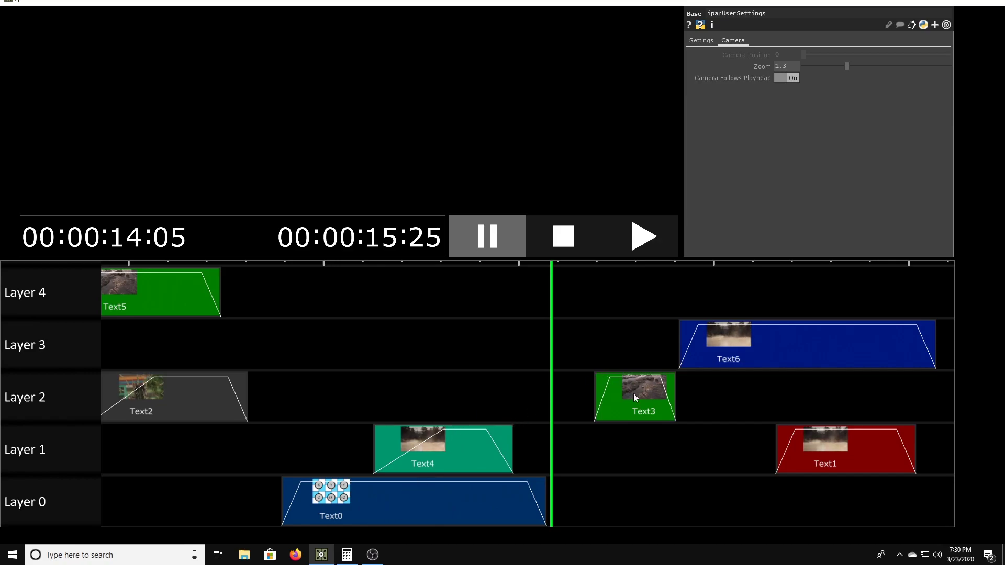
Step: Set the Text3 cue's length to 7 and move it earlier on Layer 2 to start at 11.534
left_click_drag(644, 408, 573, 411)
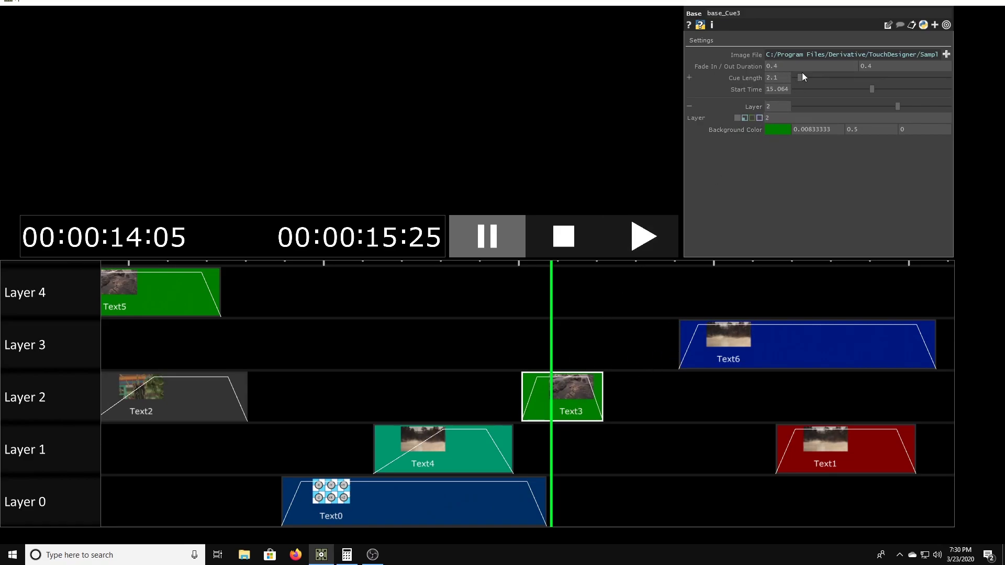
mouse_move(800, 78)
left_mouse_down()
mouse_move(826, 78)
mouse_move(803, 75)
mouse_move(815, 74)
left_mouse_up()
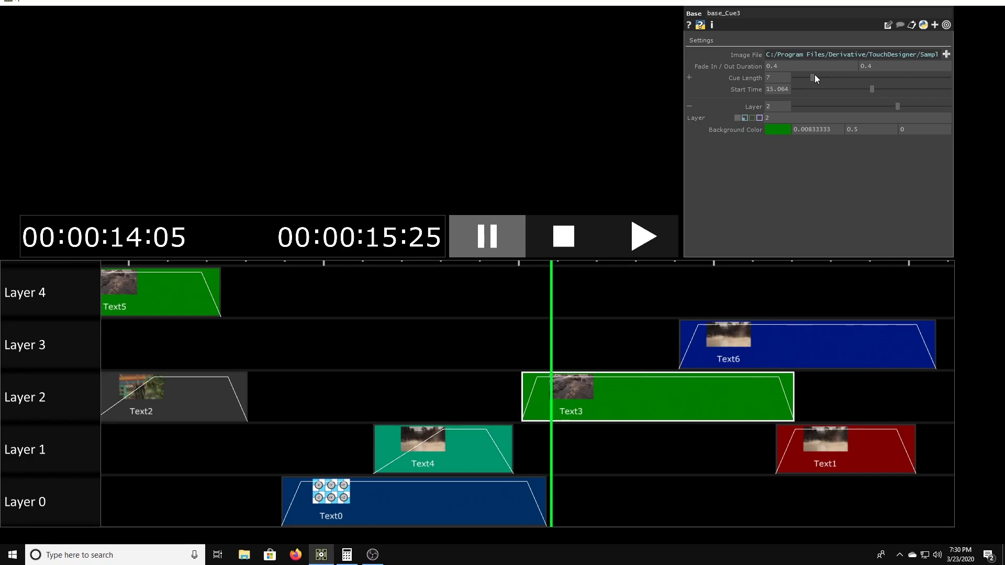
left_click_drag(871, 89, 853, 89)
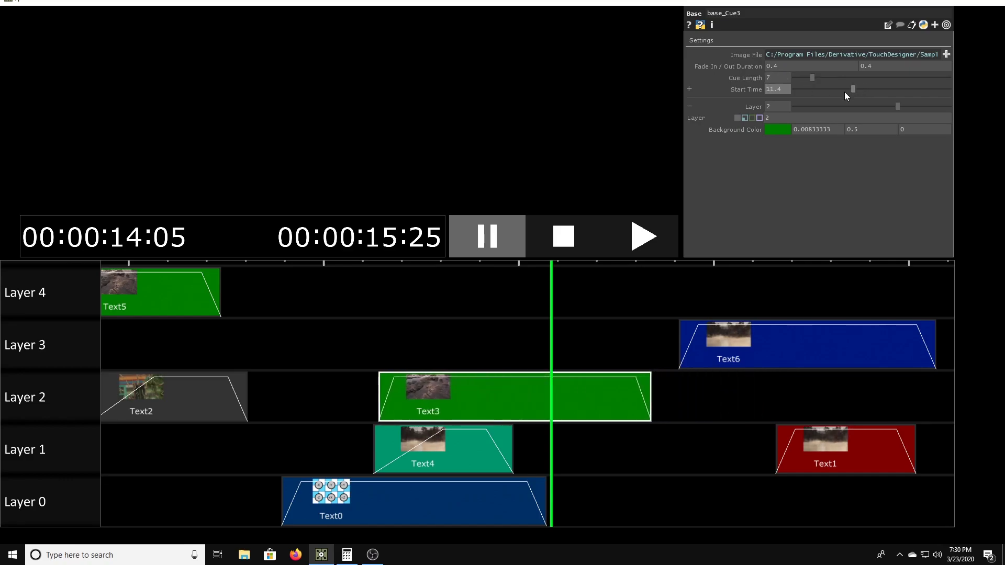
left_click_drag(482, 392, 513, 390)
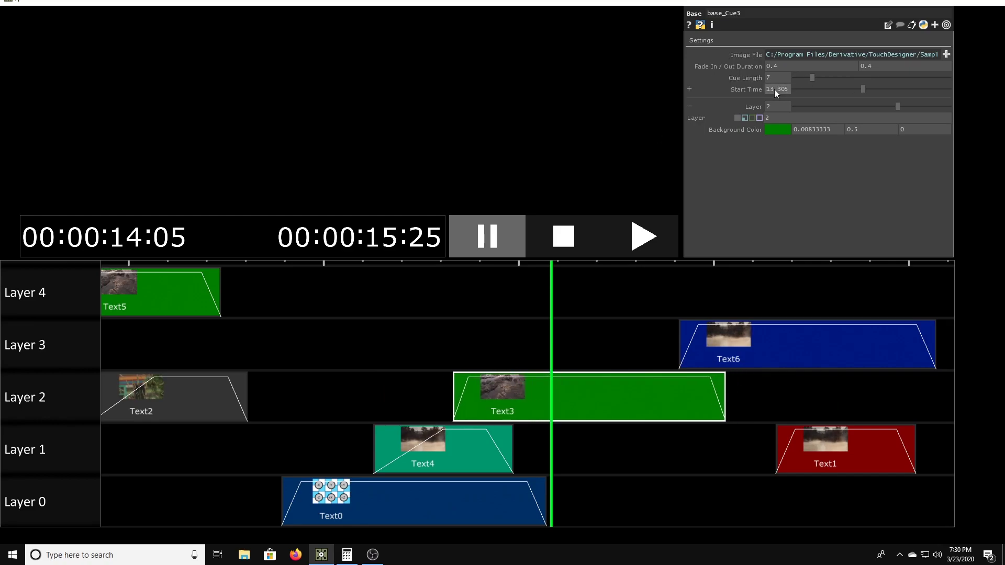
left_click_drag(668, 401, 645, 398)
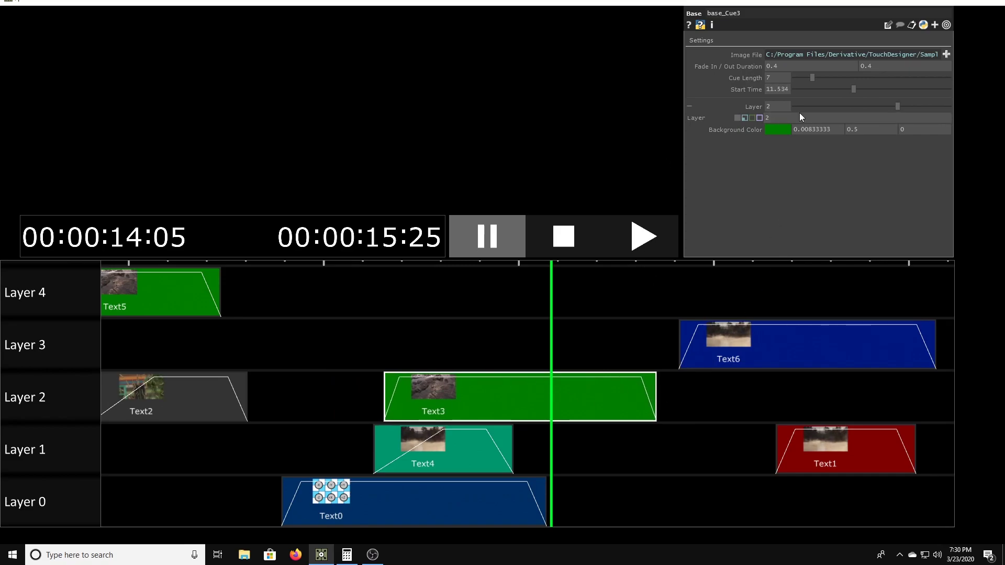
Step: Shorten the Text3 cue's length to 5.6 and reassign the cue to Layer 3
left_click_drag(813, 78, 810, 77)
left_click_drag(891, 106, 912, 95)
left_click_drag(991, 93, 958, 91)
left_click_drag(774, 107, 659, 90)
middle_click_drag(658, 94, 696, 89)
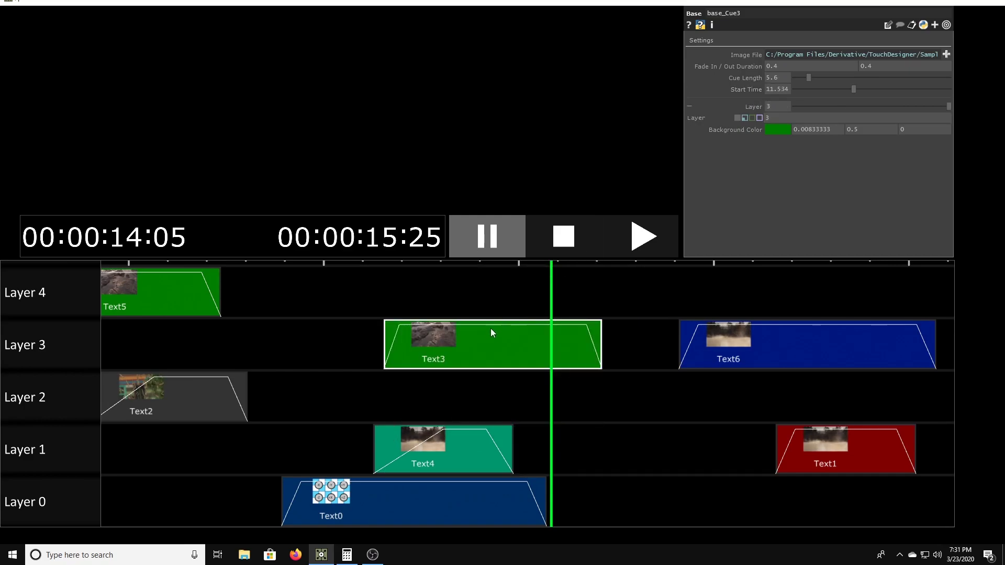
Step: Move the Text3 cue to Layer 2 with its start at 10.380, and the Text6 cue to start at 13.006 on Layer 3
left_click_drag(445, 336, 303, 312)
left_click_drag(361, 332, 355, 265)
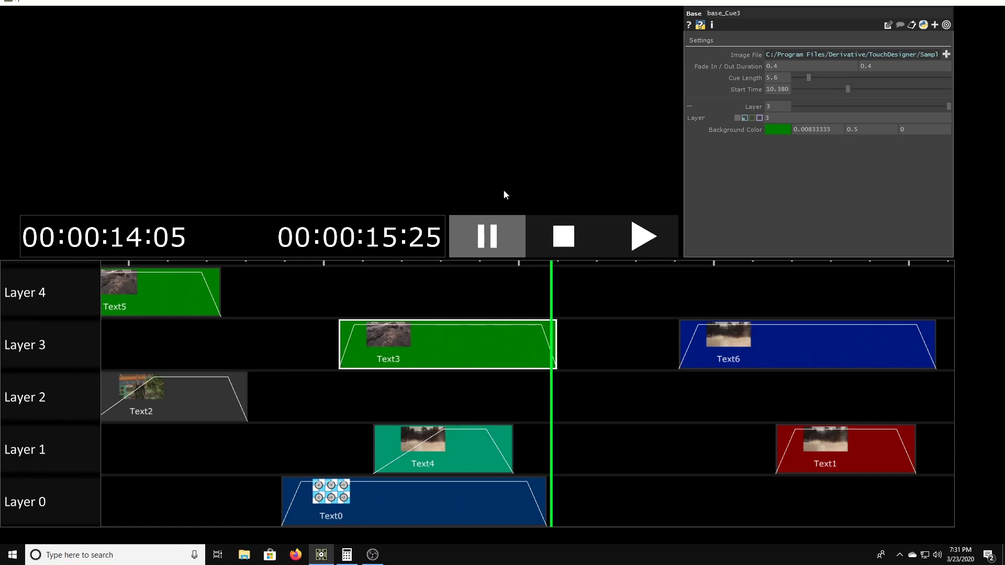
middle_click_drag(772, 106, 681, 95)
left_click_drag(703, 346, 466, 347)
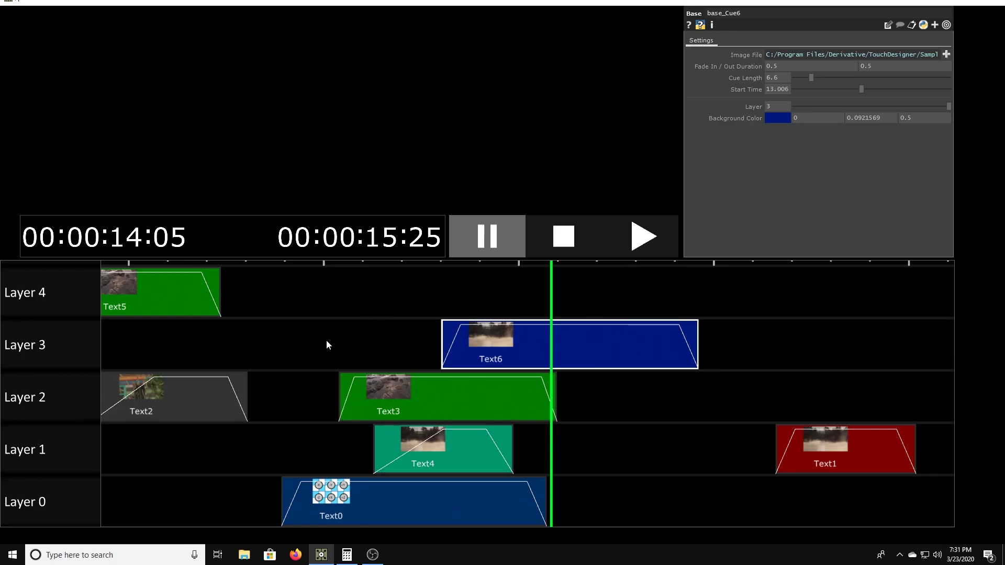
Step: Leave Perform mode, view the countdown readout inside container_Timecode, and return to the Timeline network
key("Escape")
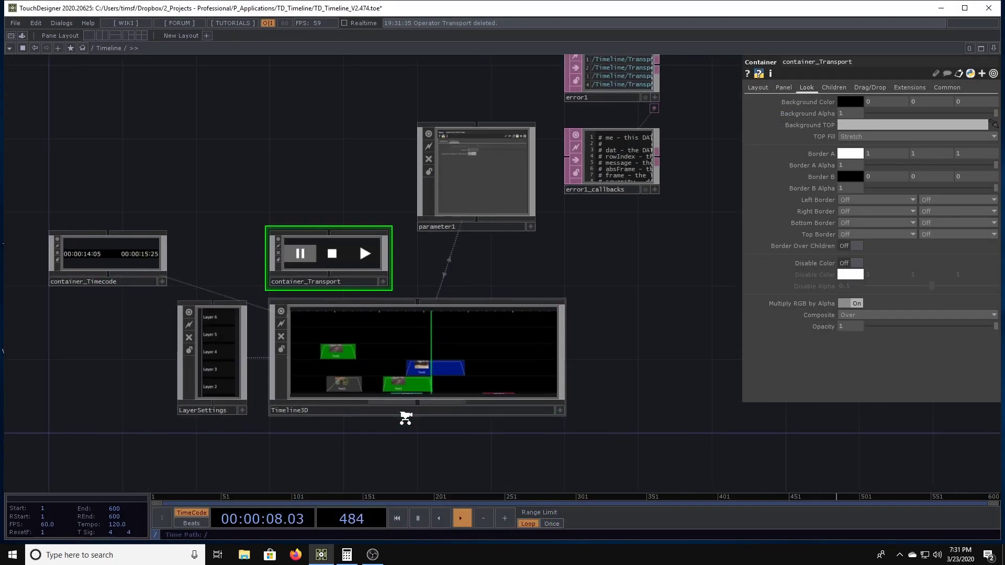
left_click_drag(119, 234, 167, 199)
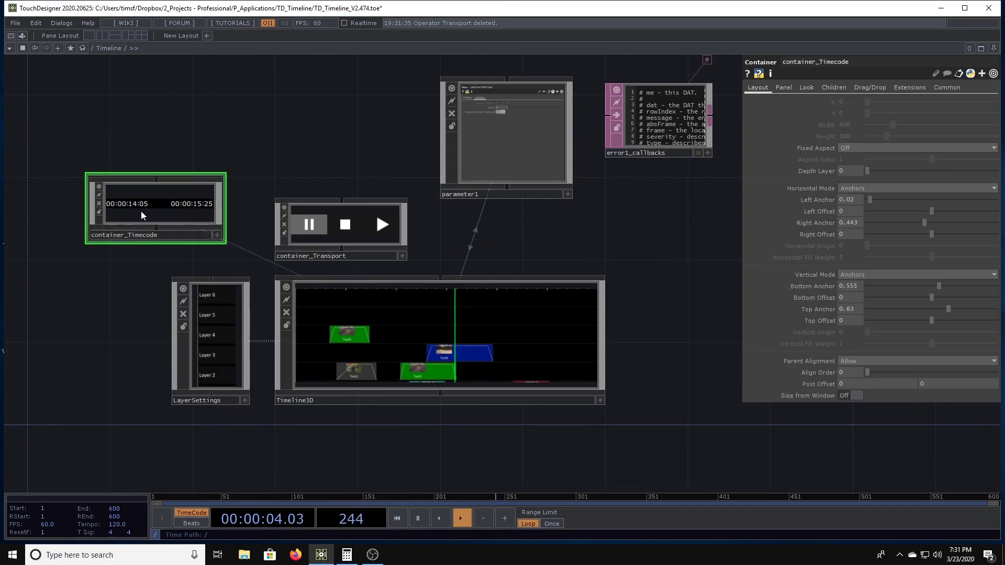
key("i")
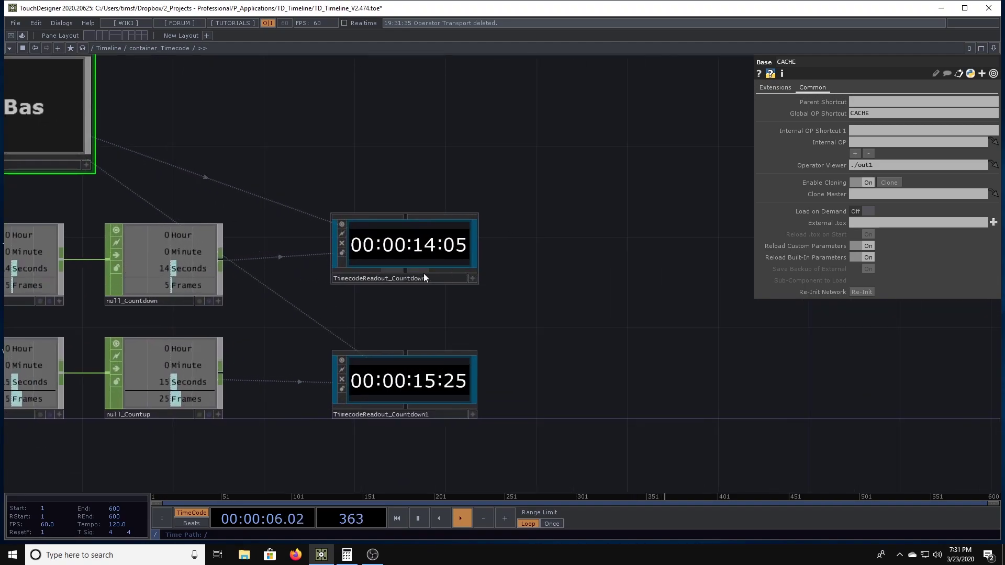
left_click(425, 277)
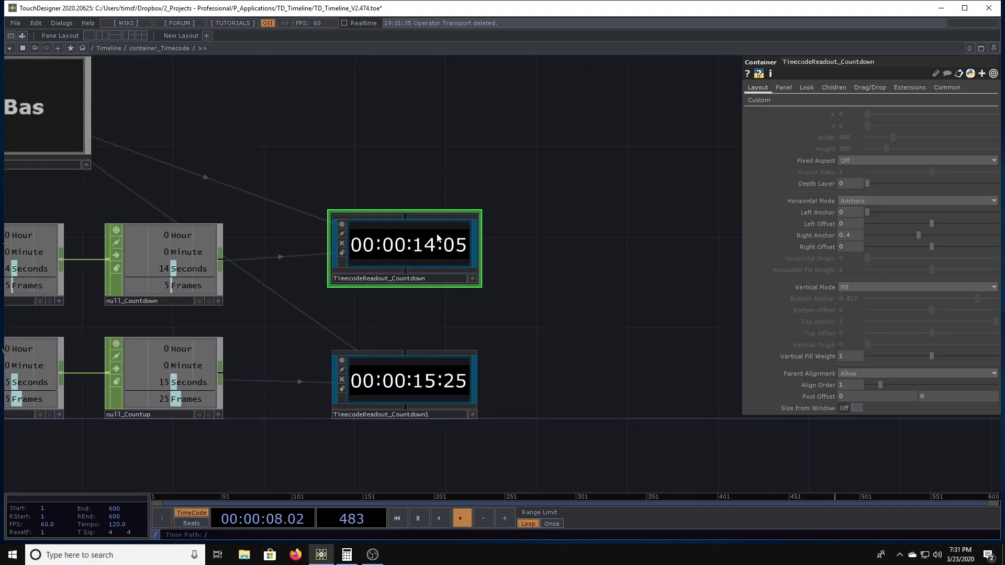
key("u")
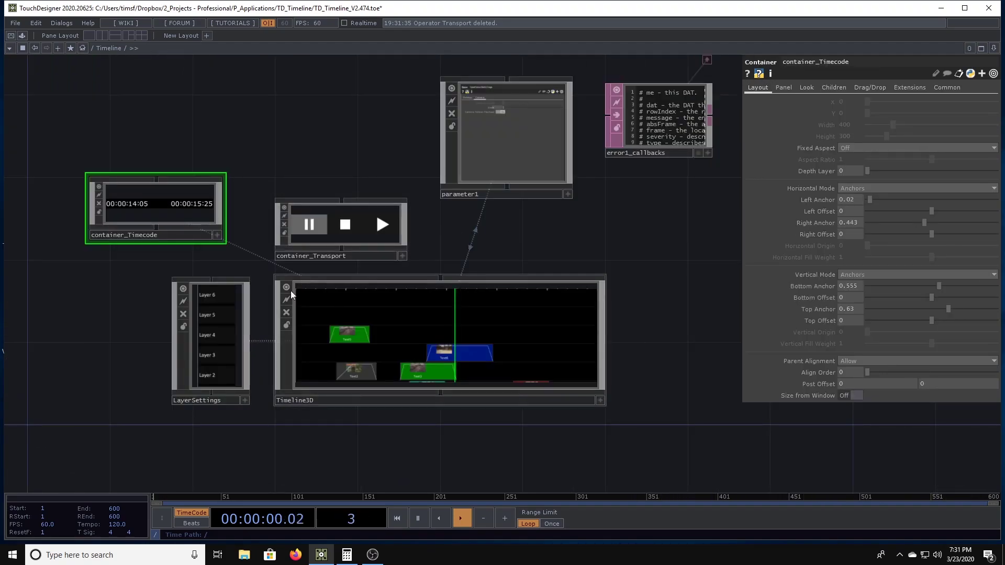
Step: Open the Timeline3D network and move the RenderPick, Time and Playback components closer to the Layers component
left_click(208, 337)
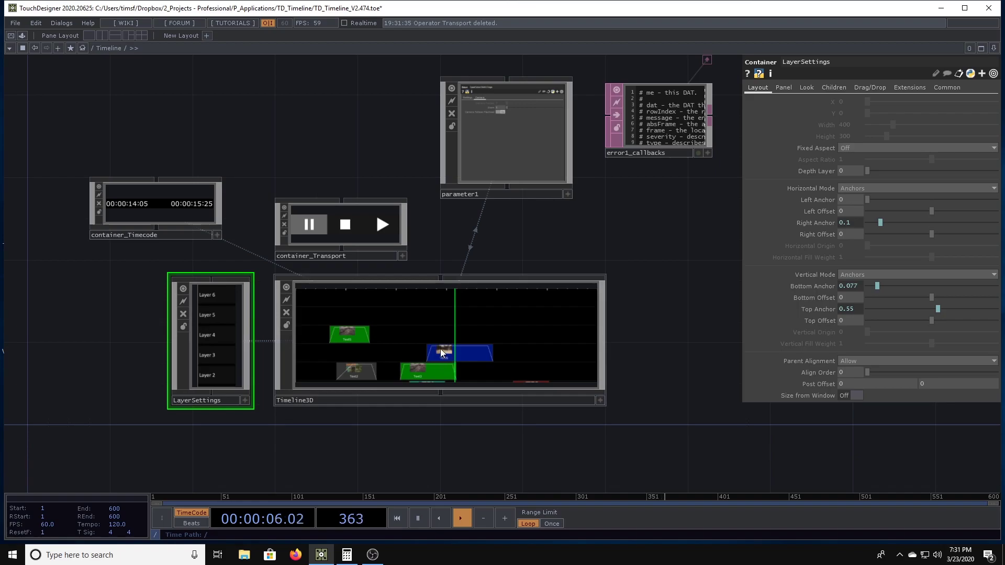
key("i")
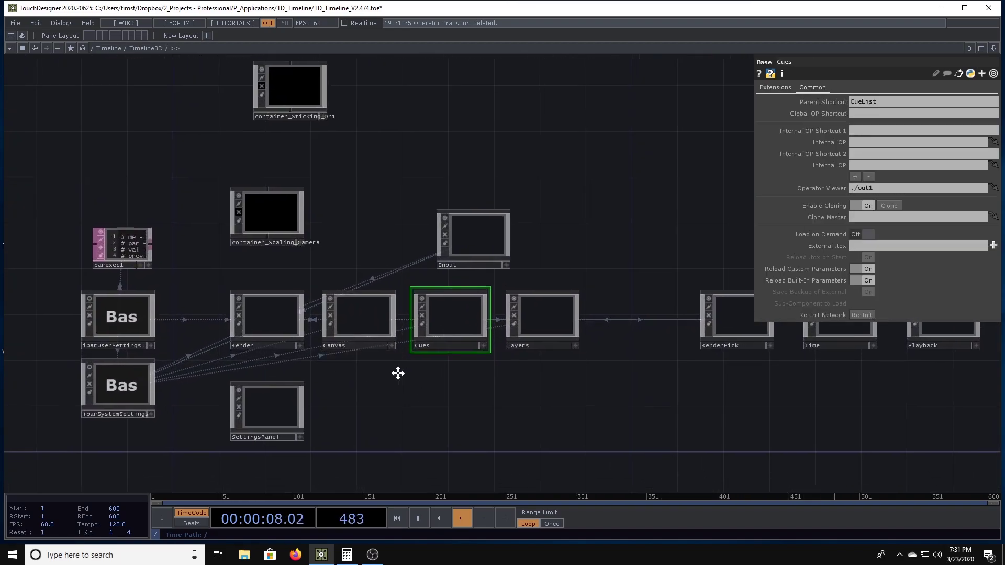
left_click_drag(398, 373, 213, 368)
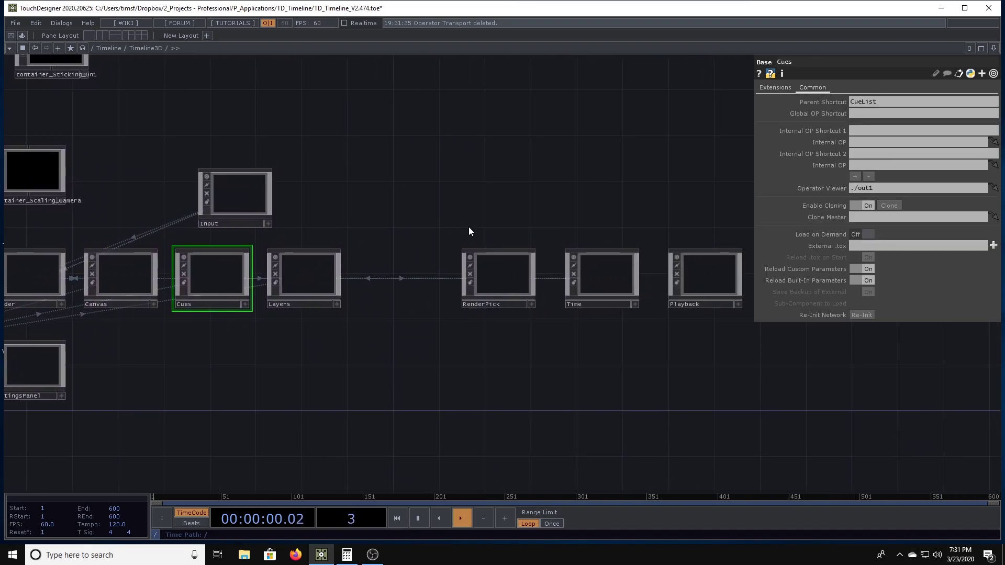
left_click_drag(430, 217, 328, 225)
left_click_drag(395, 293, 293, 285)
left_click_drag(261, 375, 635, 347)
left_click_drag(396, 310, 268, 339)
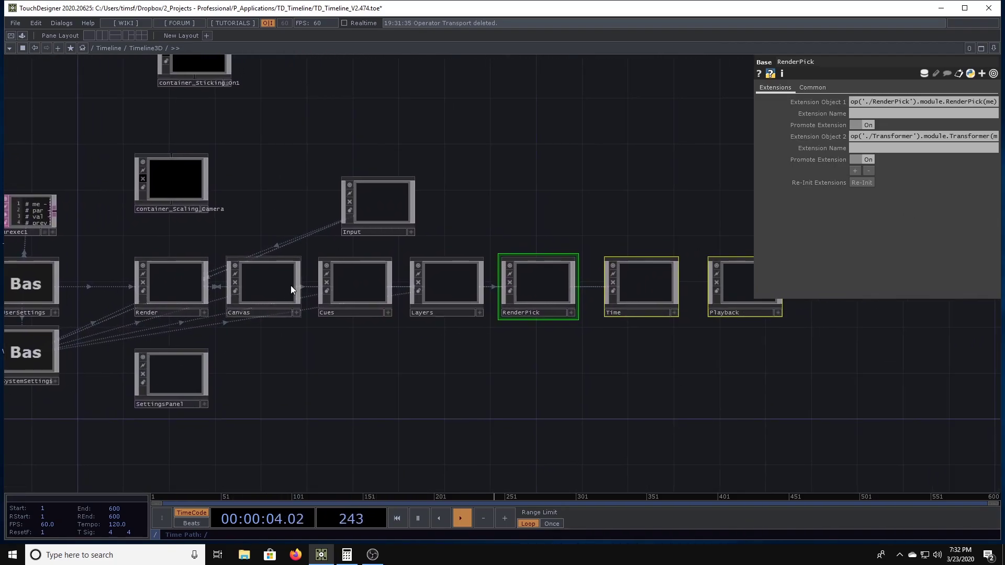
Step: Select the Cues component and the Layers component in turn to view their parameters
left_click(367, 294)
left_click(453, 288)
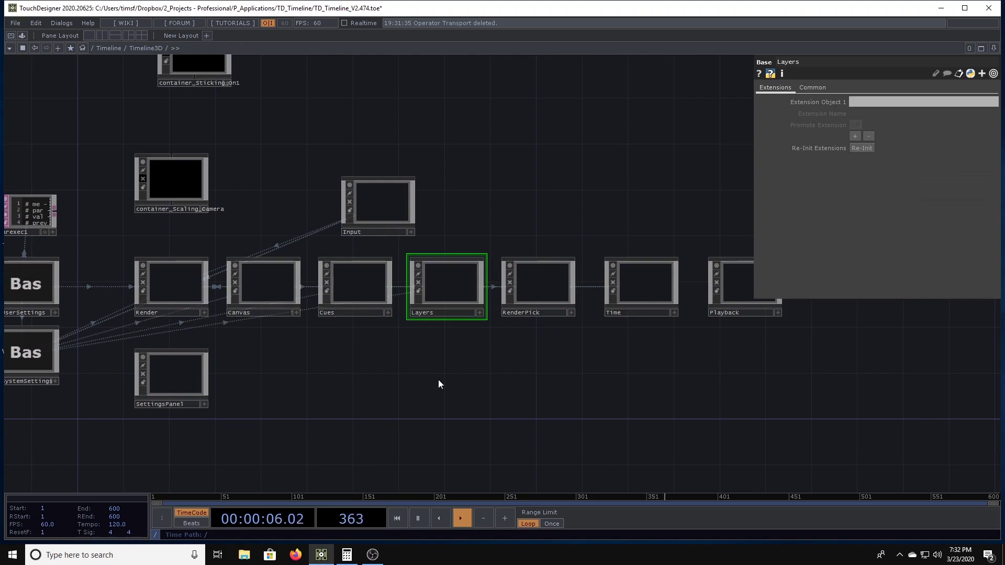
left_click_drag(438, 379, 407, 383)
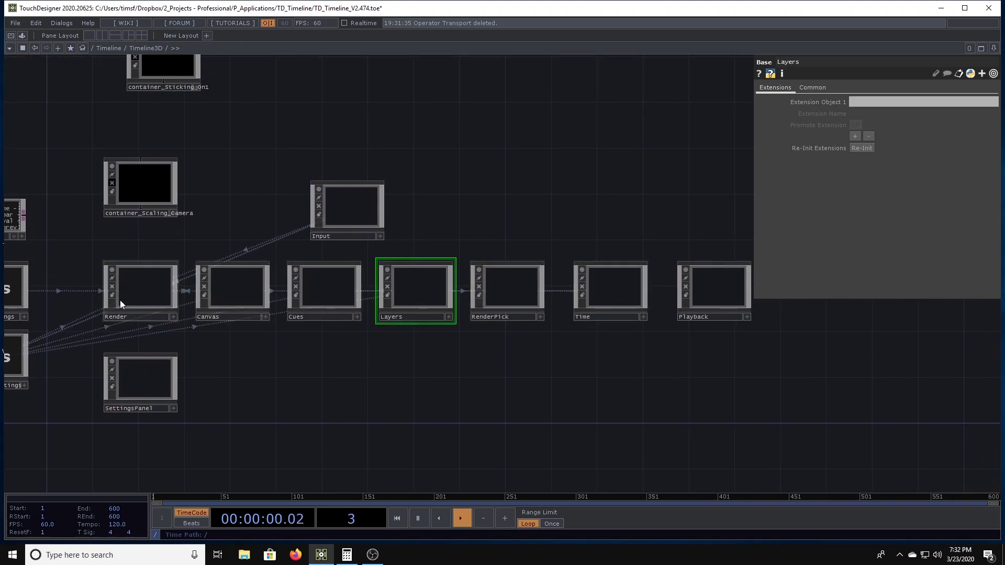
Step: Open the Render component and examine the cam1 and render1 chain and the cam_LayerSettings and render_LayerSettings chain
left_click(136, 299)
key("i")
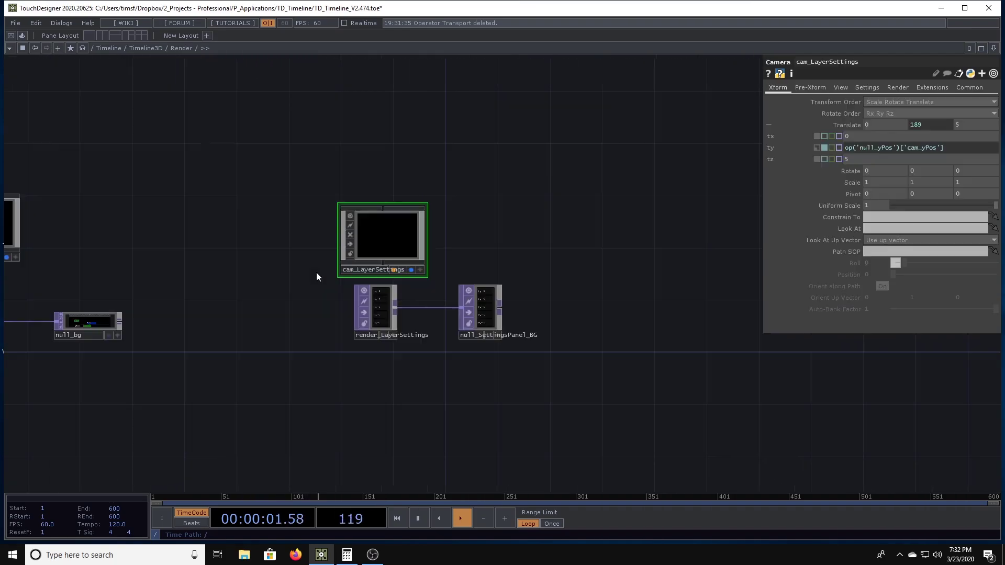
scroll(72, 406, "up", 3)
scroll(190, 249, "down", 5)
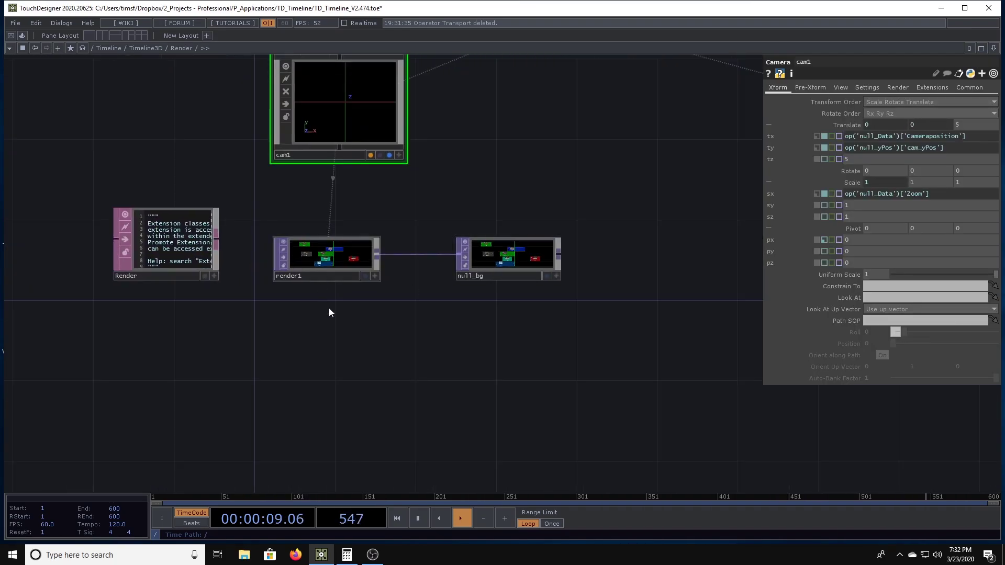
left_click_drag(497, 283, 311, 299)
scroll(312, 299, "down", 4)
scroll(438, 230, "up", 3)
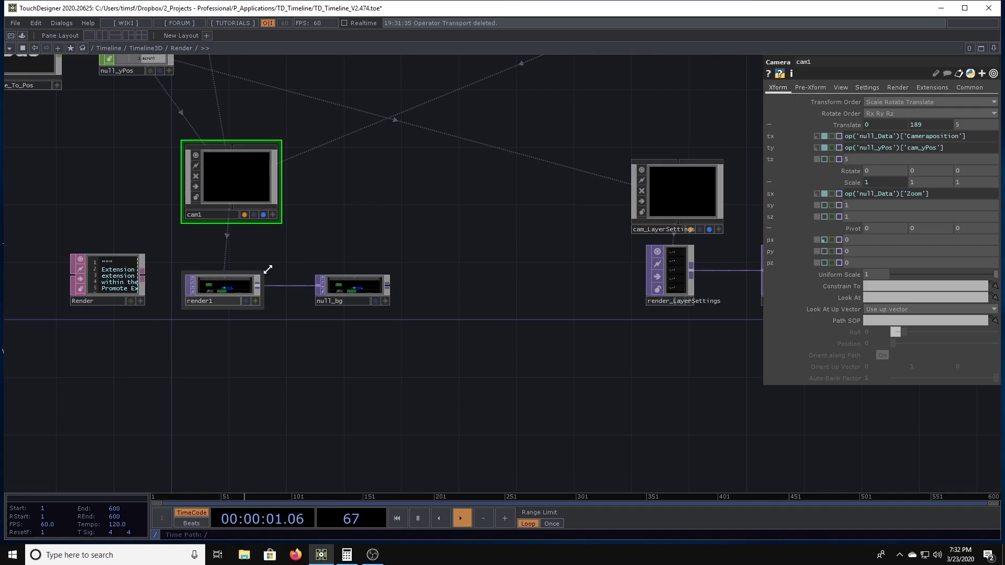
left_click_drag(705, 248, 373, 352)
scroll(343, 370, "up", 3)
scroll(356, 409, "down", 3)
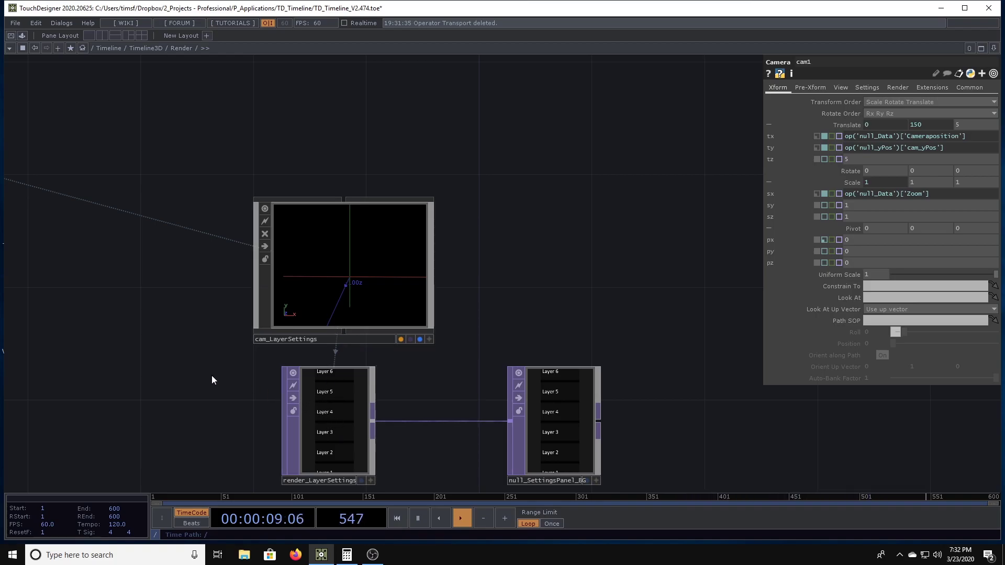
Step: Return to Perform mode, set the camera zoom to 1, and select the Layer 4 header
key("F1")
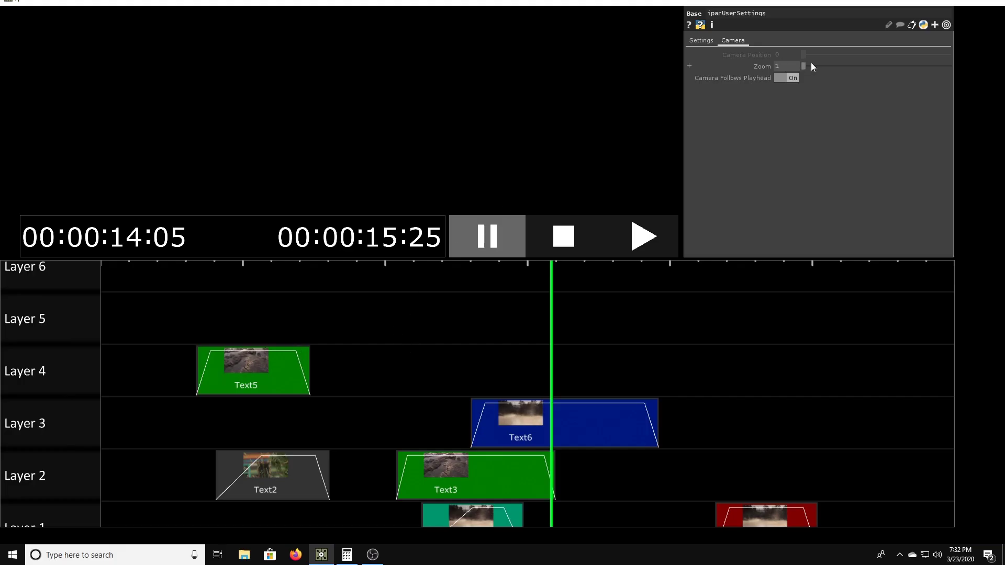
left_click_drag(812, 61, 145, 326)
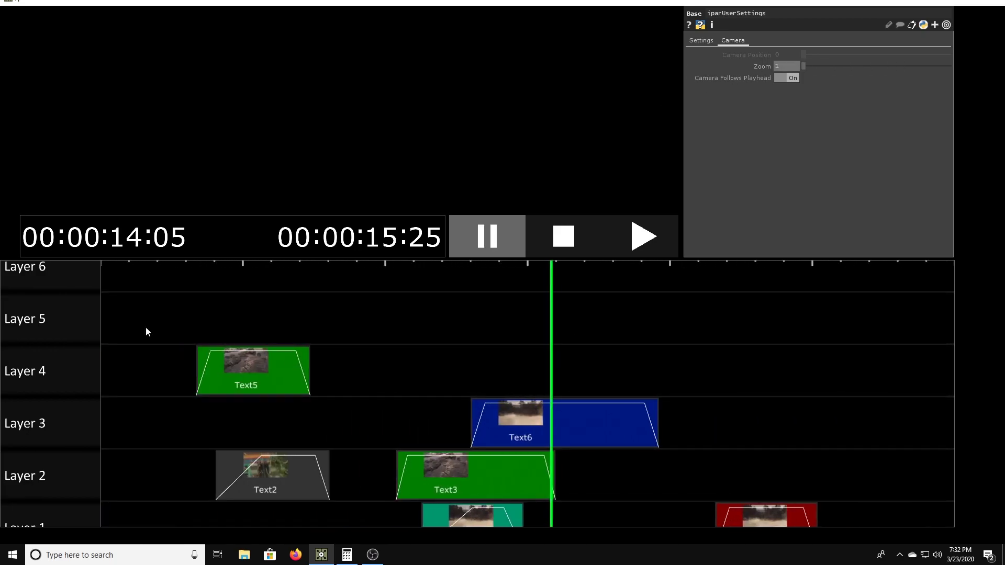
left_click(47, 369)
Step: Examine the layer headers alongside their cues over the vertical range between Layer 0 and Layer 6
scroll(281, 353, "down", 3)
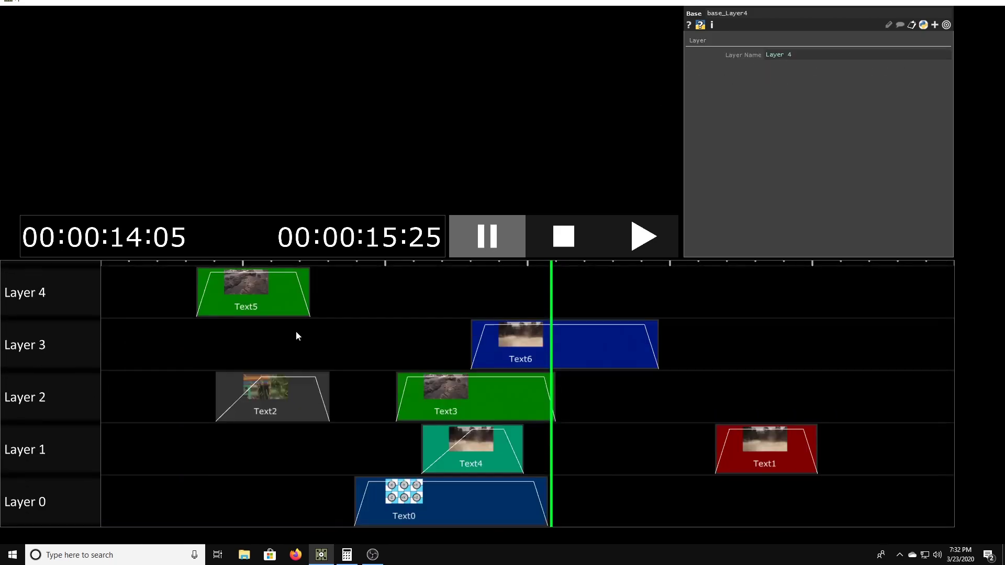
scroll(296, 331, "up", 4)
scroll(295, 320, "down", 2)
scroll(294, 313, "up", 2)
scroll(291, 313, "down", 2)
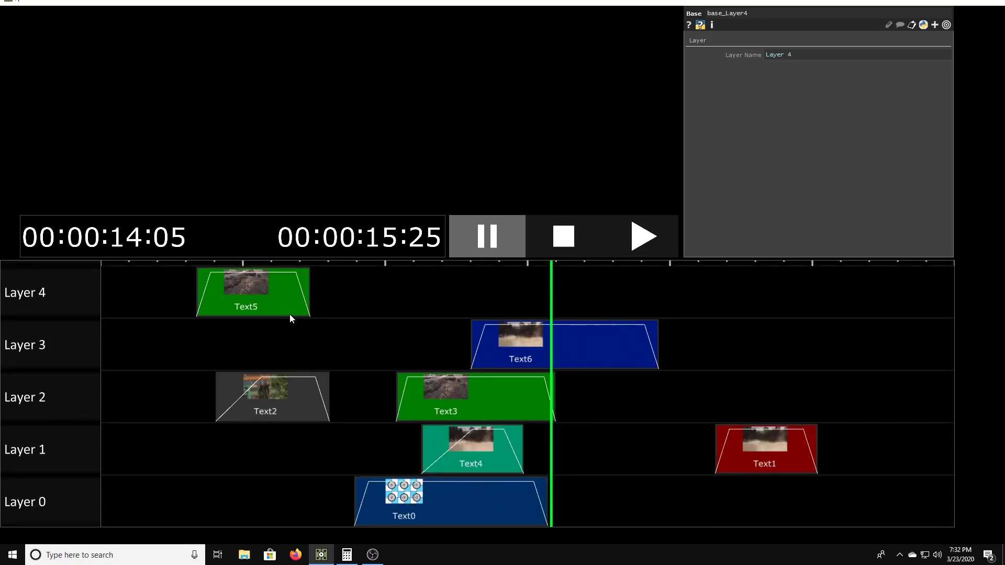
scroll(289, 313, "up", 2)
scroll(289, 315, "down", 2)
scroll(288, 313, "up", 2)
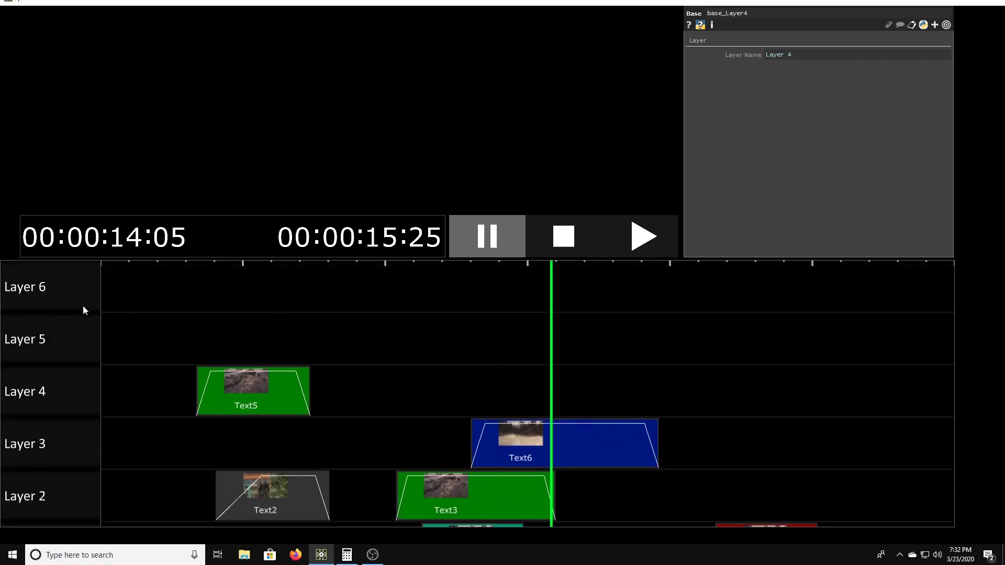
scroll(79, 366, "down", 2)
scroll(229, 424, "up", 1)
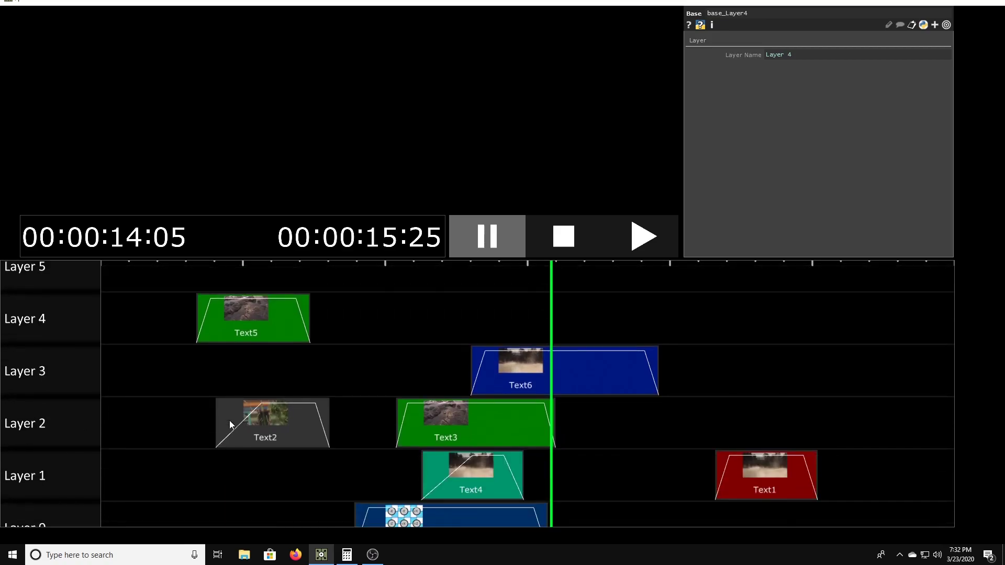
Step: Leave Perform mode and open the Canvas component's network to view the geo_Timeline_BG geometry
key("Escape")
key("i")
scroll(358, 226, "down", 3)
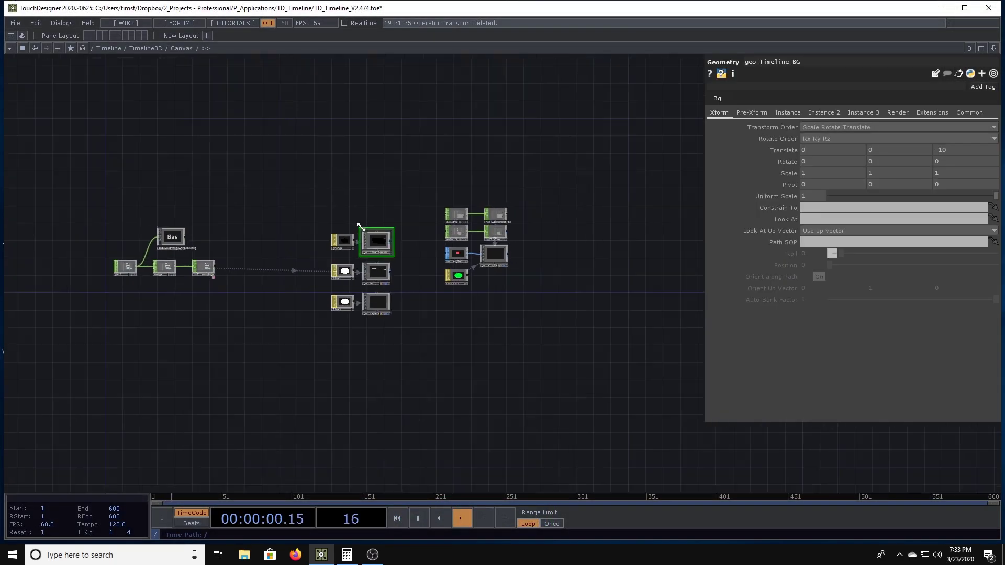
scroll(356, 229, "up", 3)
scroll(387, 251, "up", 3)
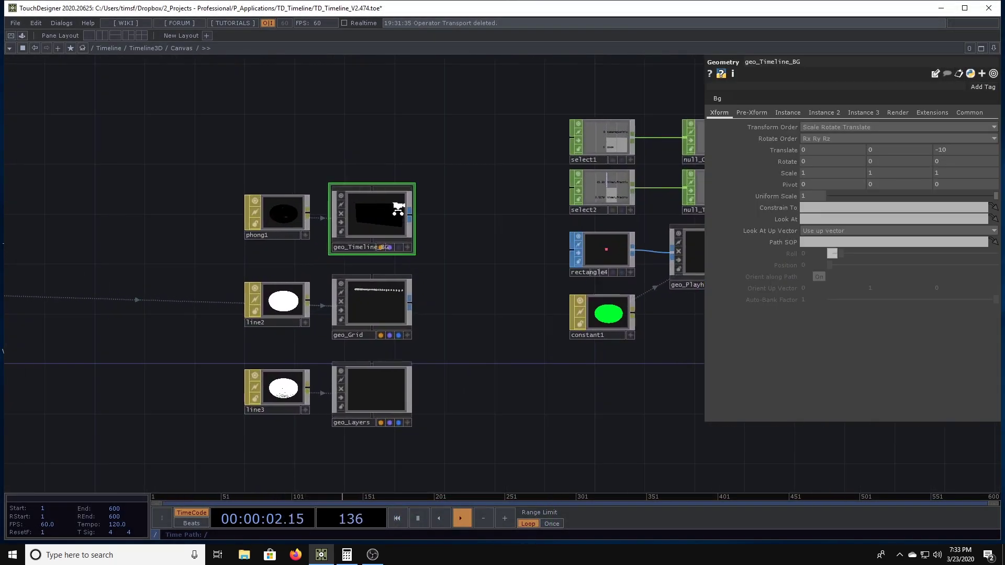
Step: Inspect the geo_Grid geometry in the Canvas network up close
scroll(399, 212, "up", 3)
scroll(453, 339, "up", 3)
scroll(260, 286, "up", 2)
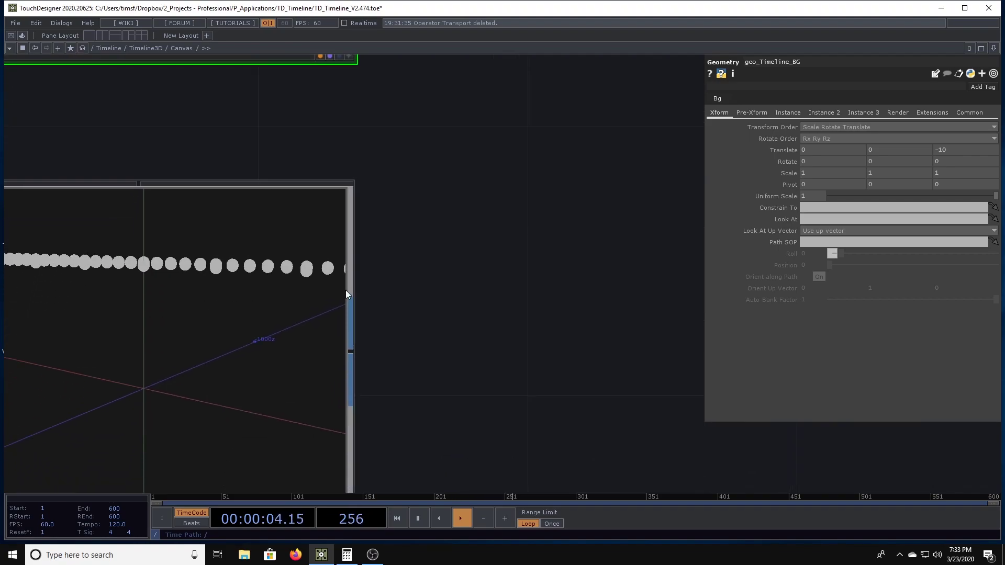
scroll(386, 241, "down", 5)
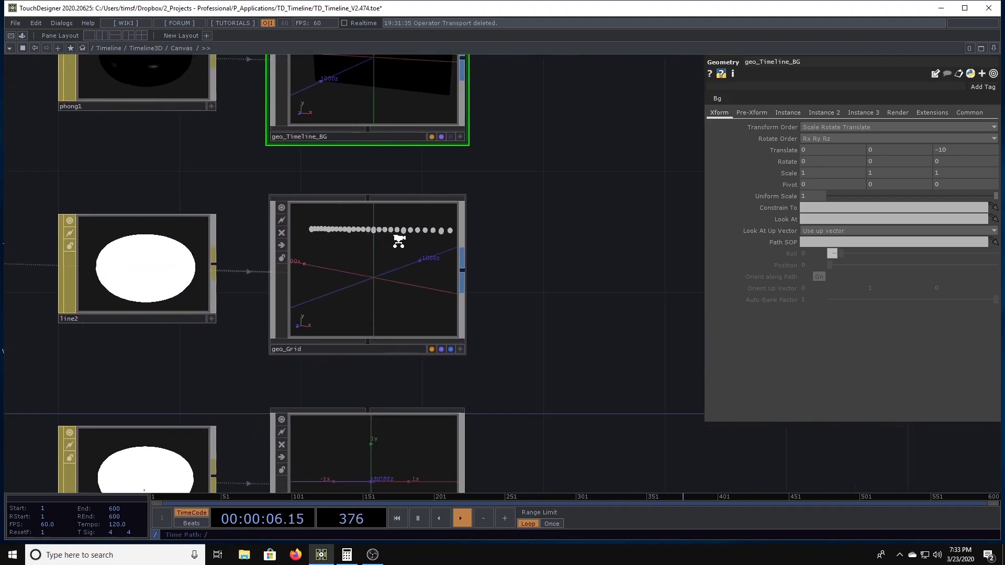
scroll(392, 236, "up", 1)
Step: Select the geo_Layers geometry to inspect its viewer and transform parameters
left_click_drag(496, 256, 490, 159)
left_click_drag(507, 194, 511, 51)
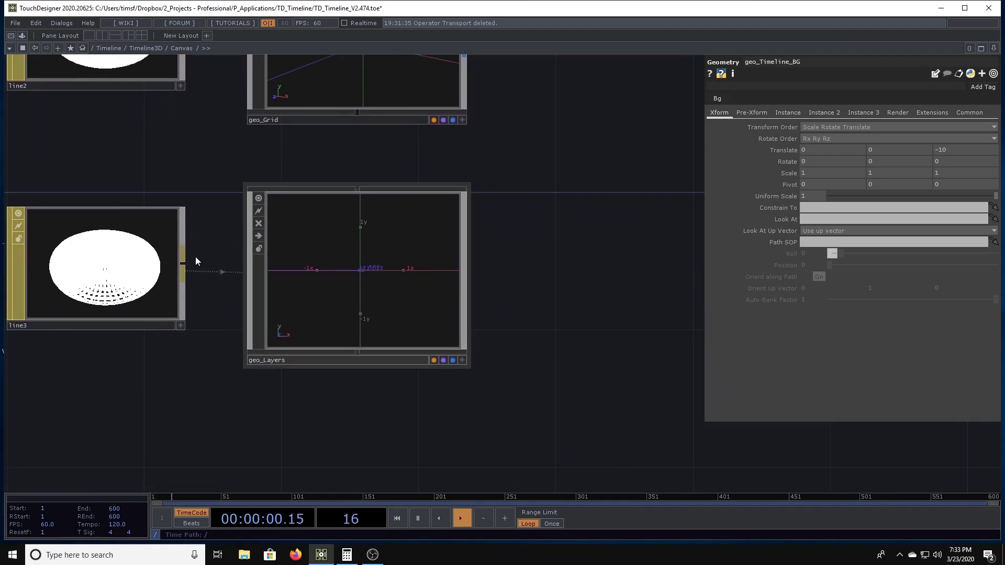
left_click(357, 255)
scroll(365, 278, "up", 2)
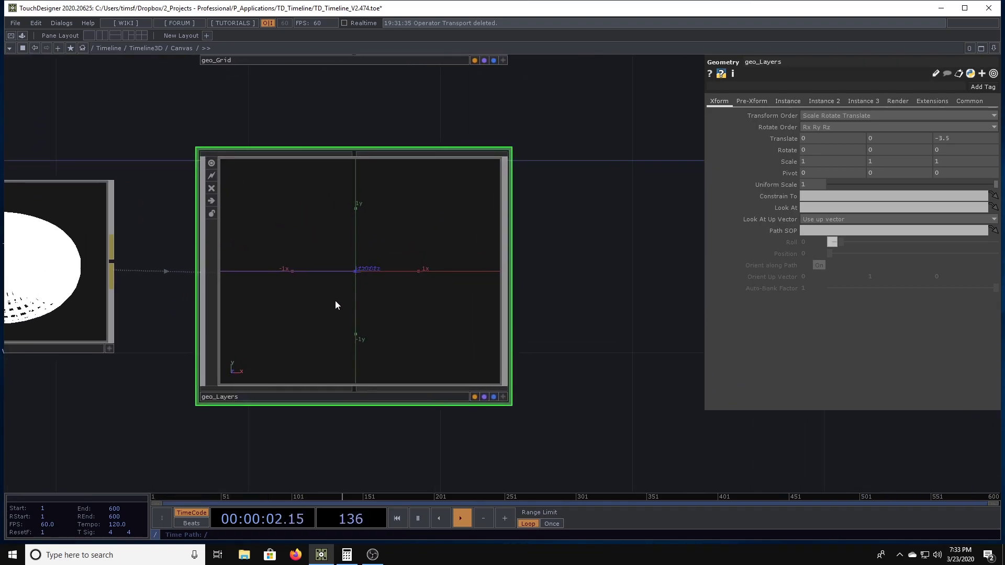
Step: Frame the geo_Layers geometry in its viewer, orbit it, and return to the Canvas network overview
key("a")
key("h")
left_click_drag(360, 313, 362, 341)
scroll(596, 222, "down", 6)
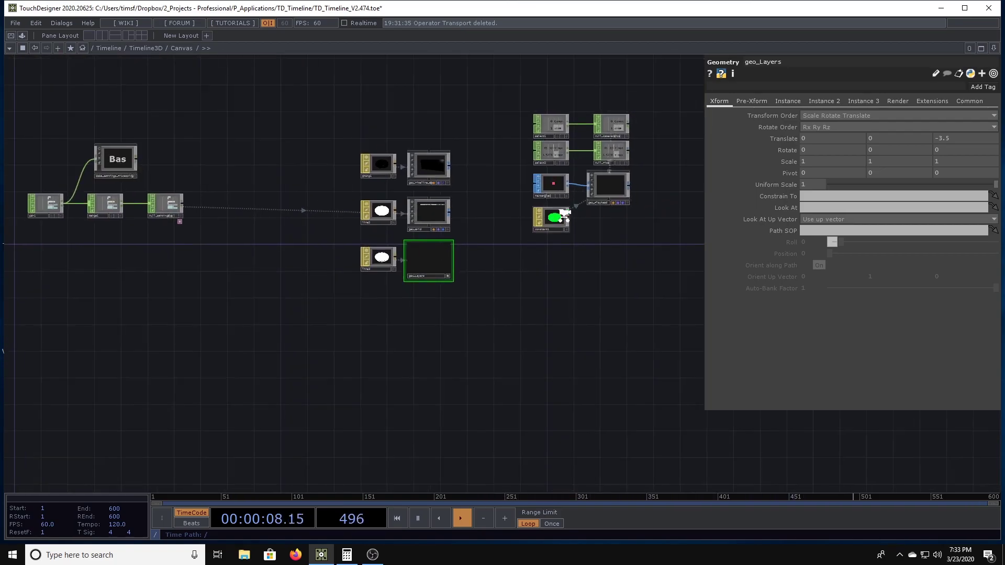
Step: Select the geo_Playhead geometry in the Canvas network and frame the playhead line in its viewer
scroll(555, 207, "up", 1)
scroll(569, 180, "up", 10)
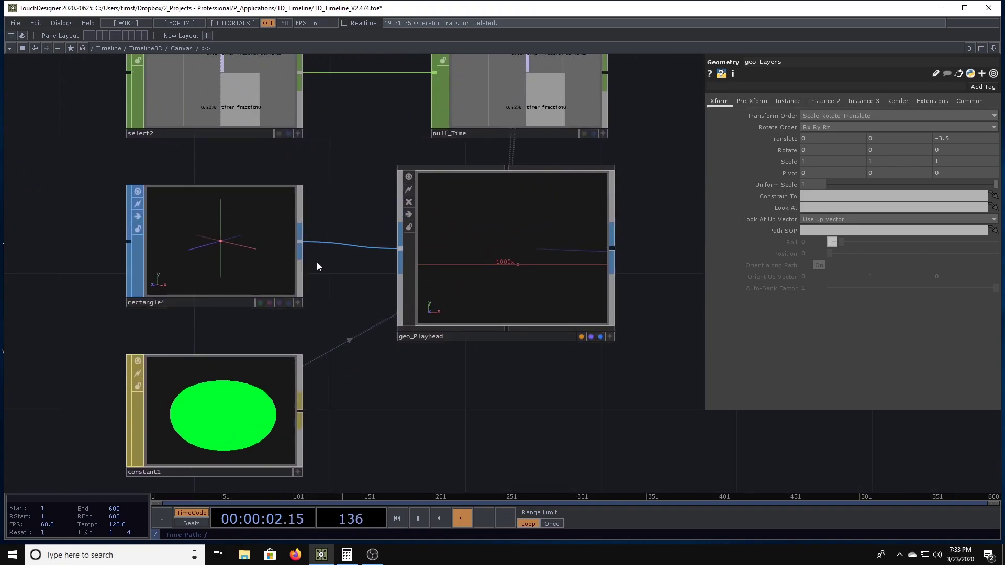
left_click(500, 250)
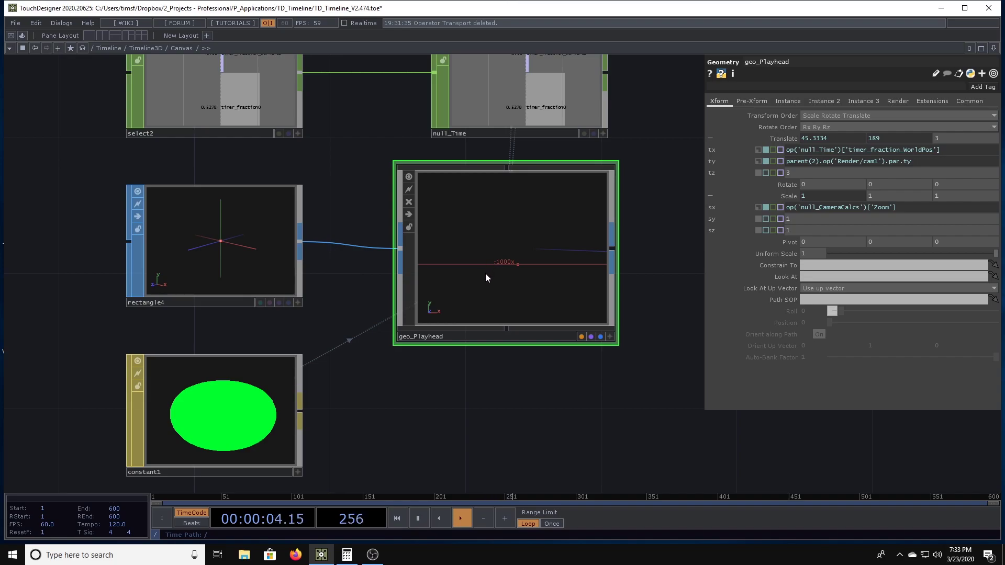
key("a")
key("h")
left_click_drag(512, 273, 492, 282)
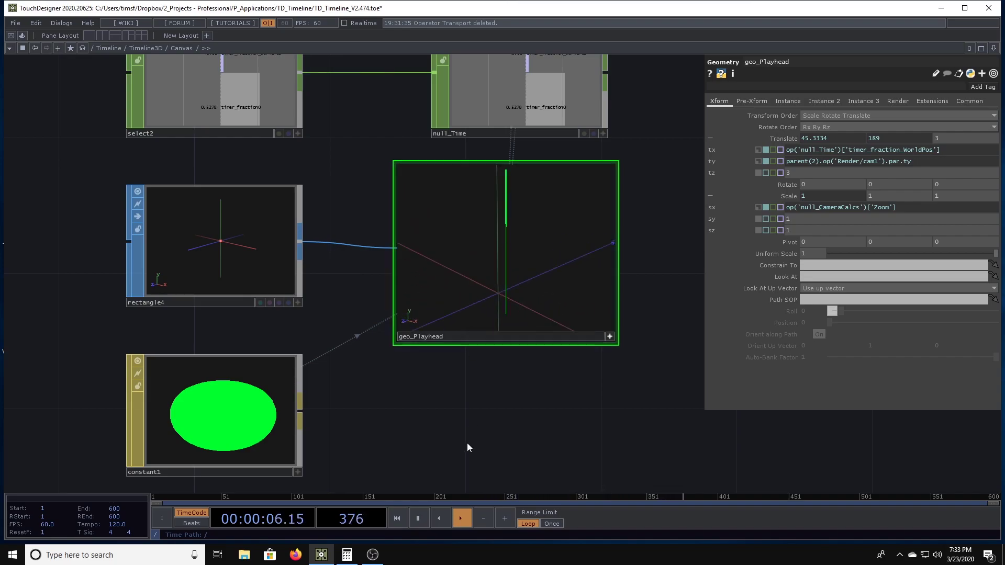
Step: Check the timeline in Perform mode, return to the network, orbit the geo_Playhead view, and deactivate its viewer
key("F1")
key("Escape")
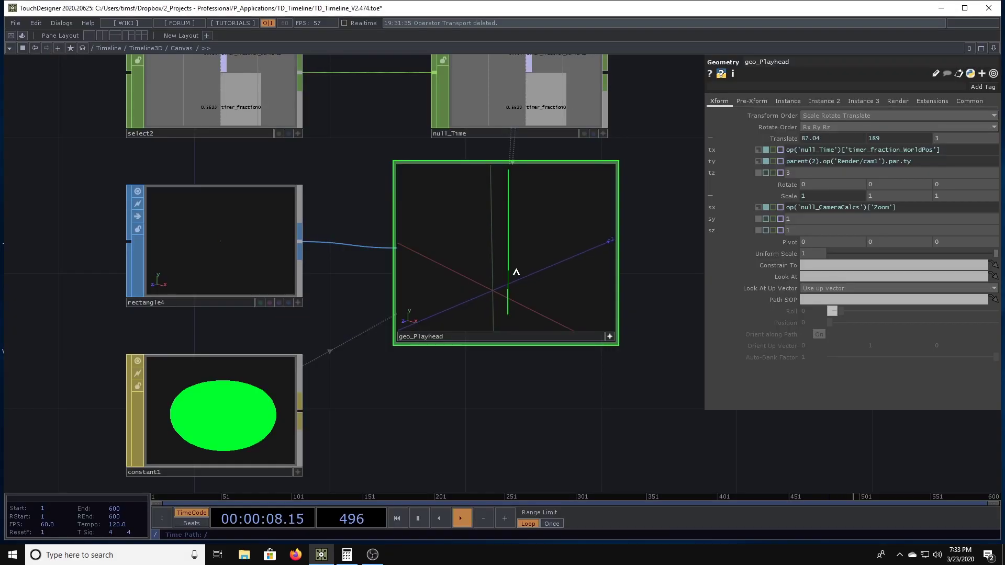
mouse_move(561, 308)
left_mouse_down()
mouse_move(552, 289)
mouse_move(523, 284)
mouse_move(559, 274)
mouse_move(555, 302)
left_mouse_up()
left_click(610, 336)
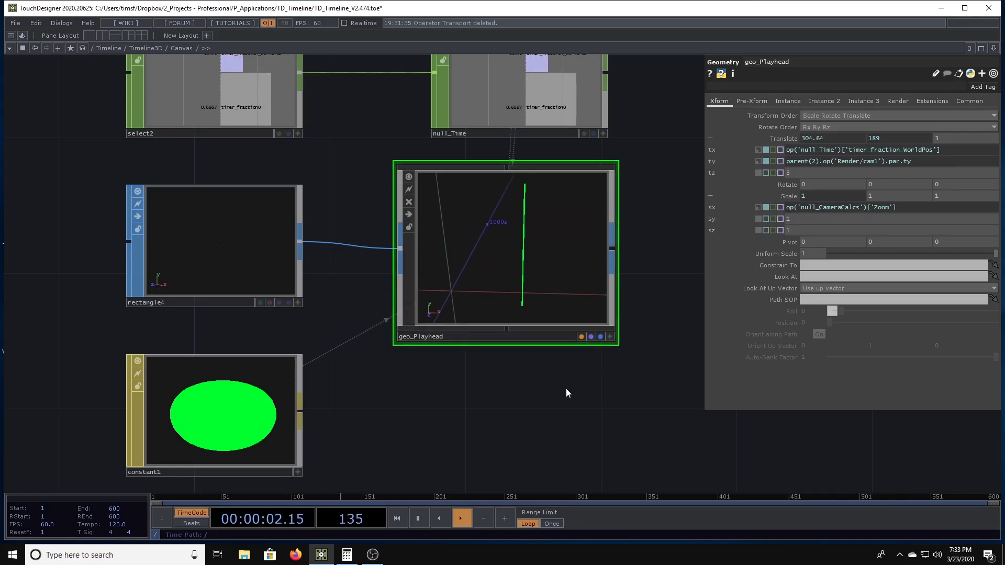
Step: Leave the Canvas component and open the Cues component's network to survey its cue bases and geometry
scroll(411, 249, "down", 6)
scroll(382, 230, "up", 5)
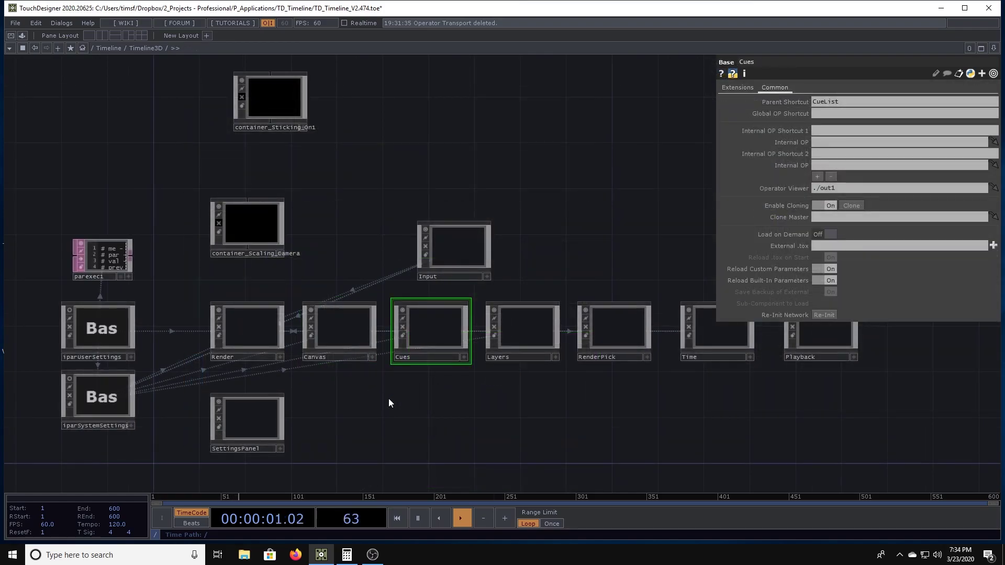
key("u")
scroll(414, 228, "down", 2)
scroll(383, 274, "up", 5)
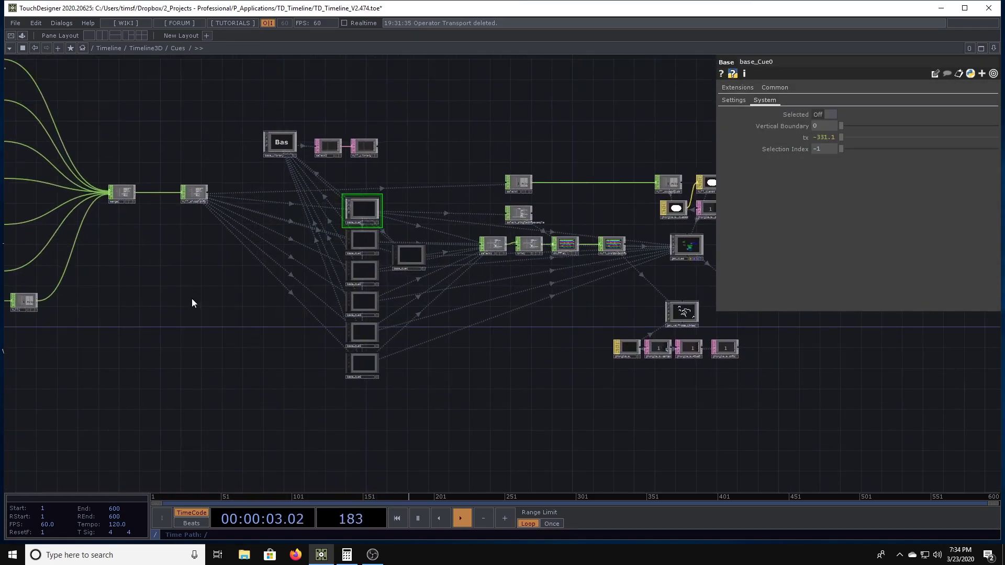
left_click_drag(200, 300, 224, 300)
left_click_drag(492, 341, 283, 378)
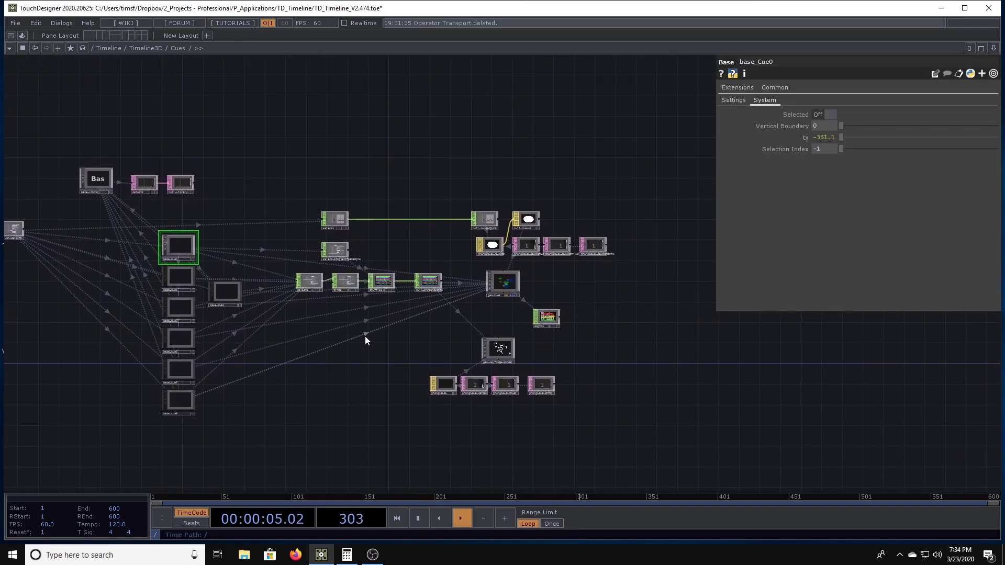
left_click_drag(397, 351, 478, 335)
Step: Inspect the cue rectangles in the geo_Cues viewer by framing them and orbiting around them
scroll(618, 279, "up", 4)
scroll(618, 281, "up", 6)
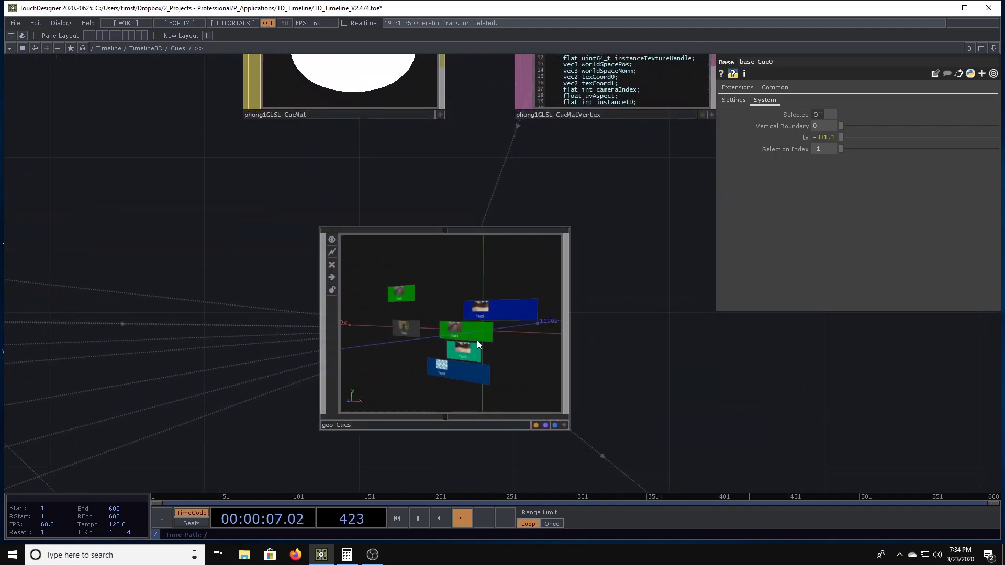
scroll(468, 359, "up", 2)
key("a")
left_click_drag(442, 366, 518, 362)
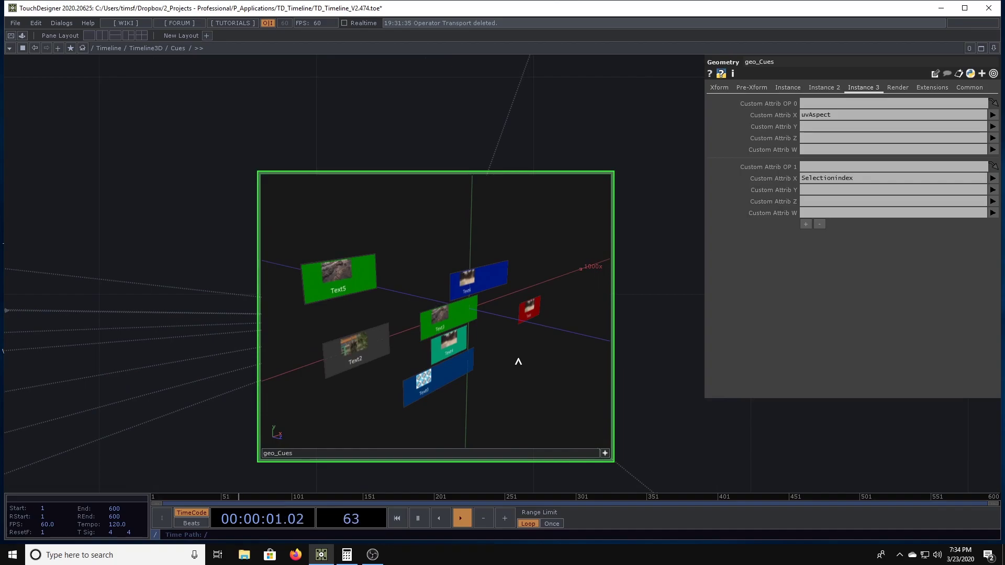
scroll(516, 361, "down", 8)
scroll(487, 371, "up", 6)
left_click_drag(453, 391, 566, 378)
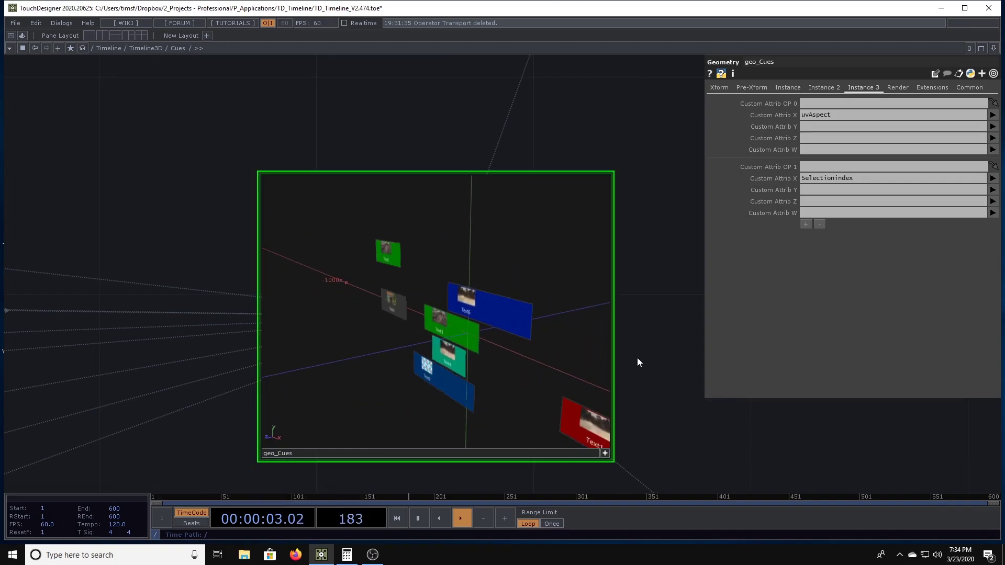
Step: Trace the instance-info chain feeding geo_Cues and select the geo_Keyframe_Lines geometry to inspect its instancing parameters
scroll(623, 283, "down", 3)
scroll(228, 241, "down", 2)
left_click_drag(228, 241, 438, 277)
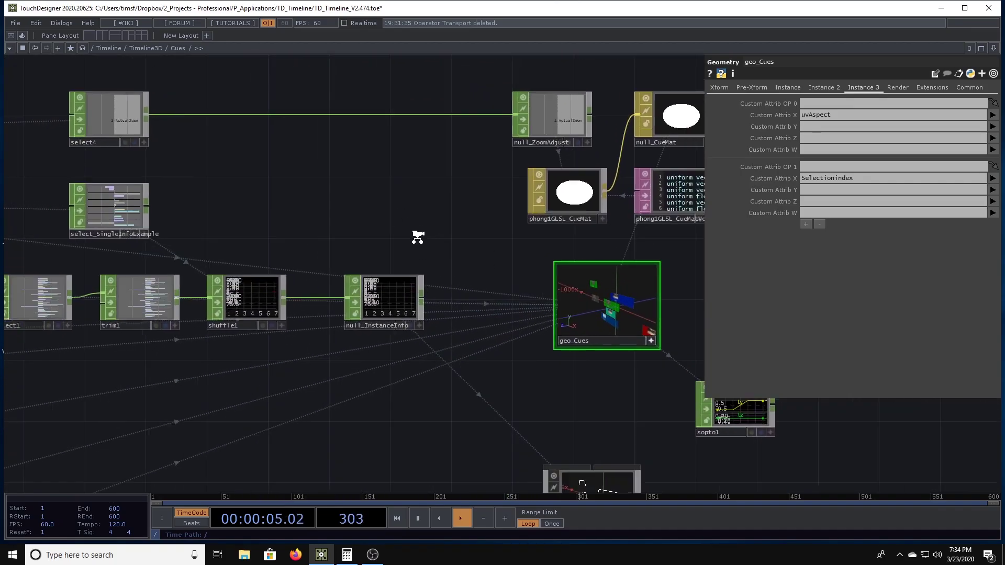
scroll(422, 238, "down", 4)
scroll(508, 362, "up", 2)
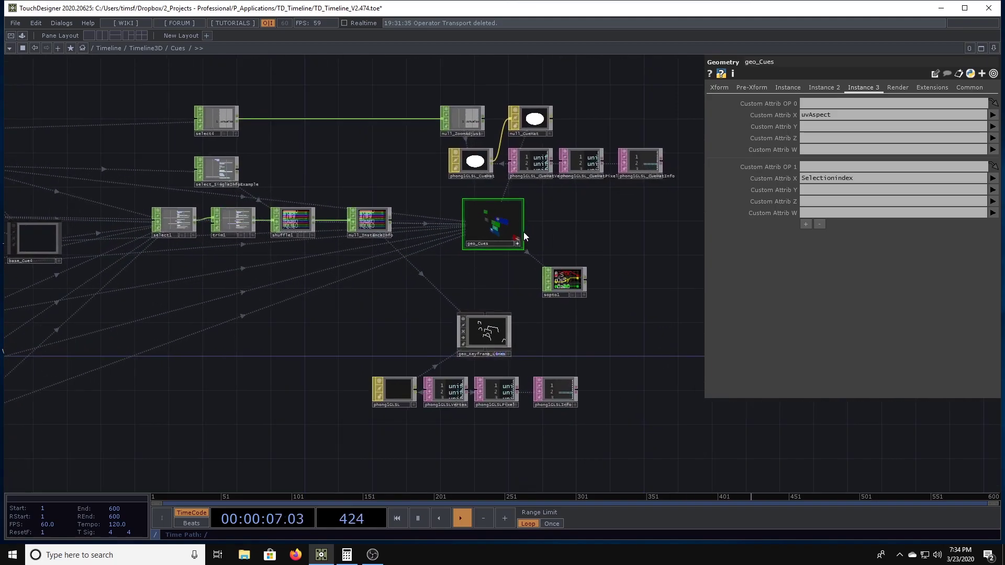
scroll(510, 346, "up", 4)
left_click(456, 279)
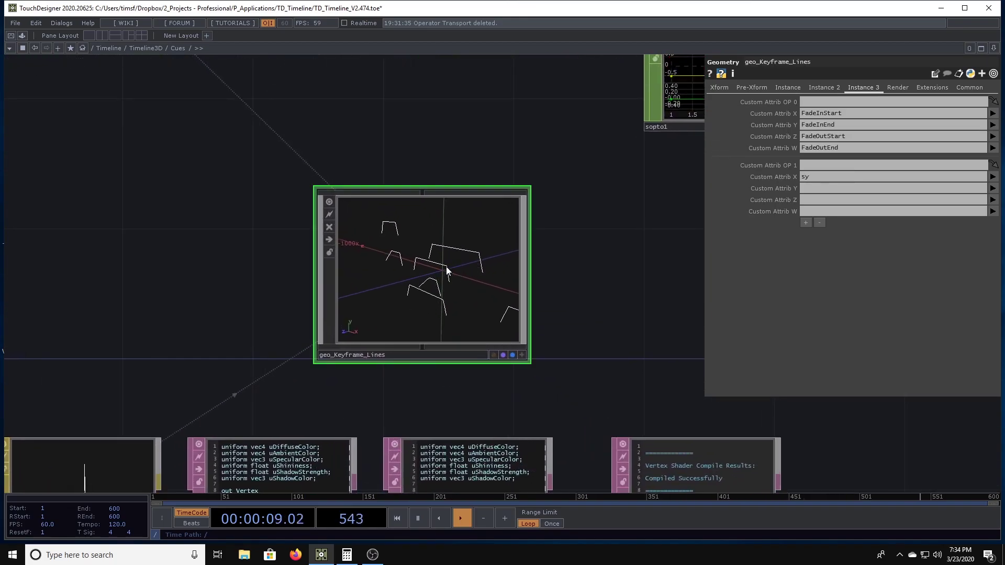
Step: Return to the geo_Cues geometry and deactivate its interactive viewer
scroll(435, 204, "down", 3)
left_click_drag(445, 68, 448, 334)
scroll(505, 212, "up", 1)
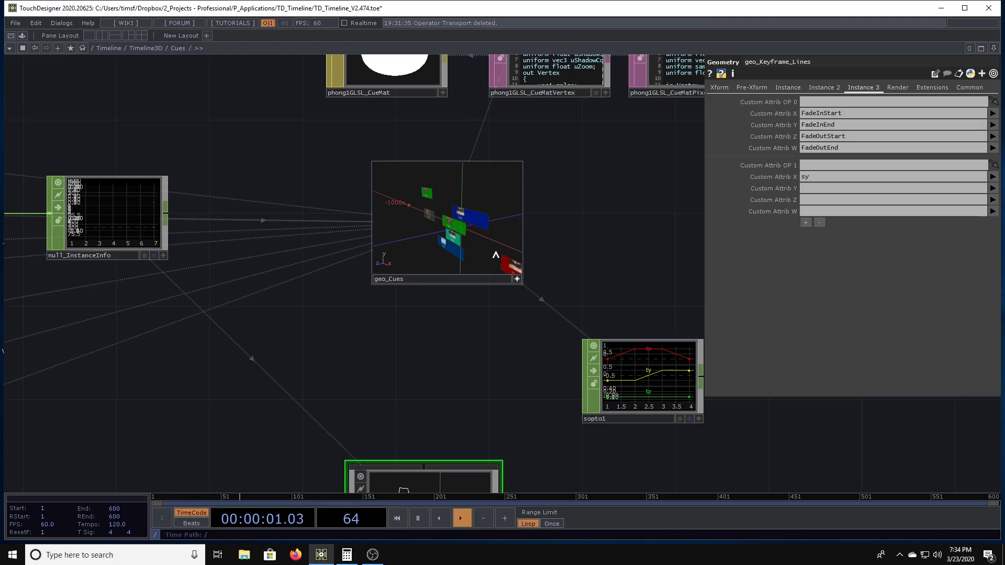
left_click(517, 279)
Step: Deactivate the base_Cue0 viewer, open that component's network, and examine the channels of merge1
scroll(538, 303, "down", 5)
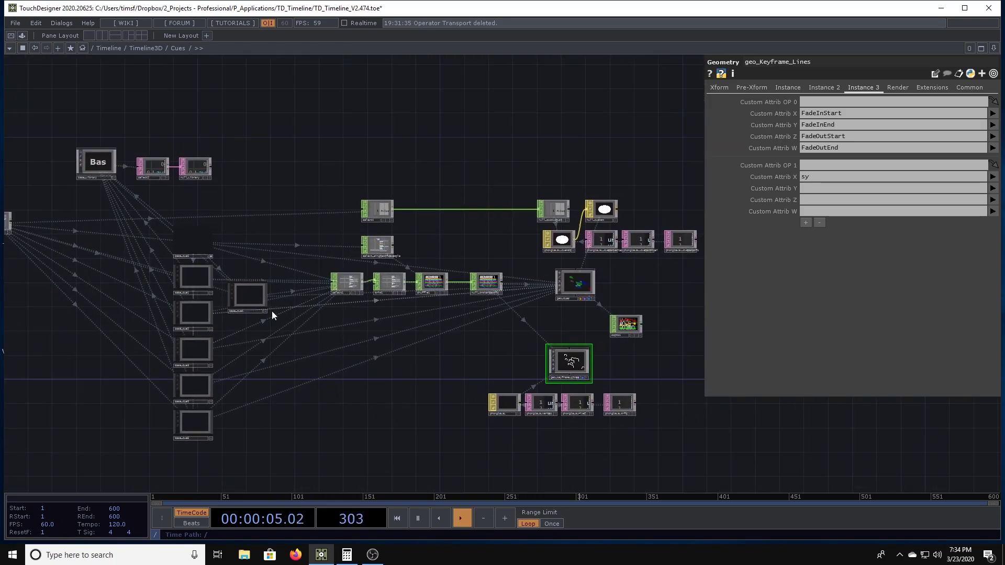
scroll(178, 294, "up", 5)
left_click_drag(99, 247, 286, 350)
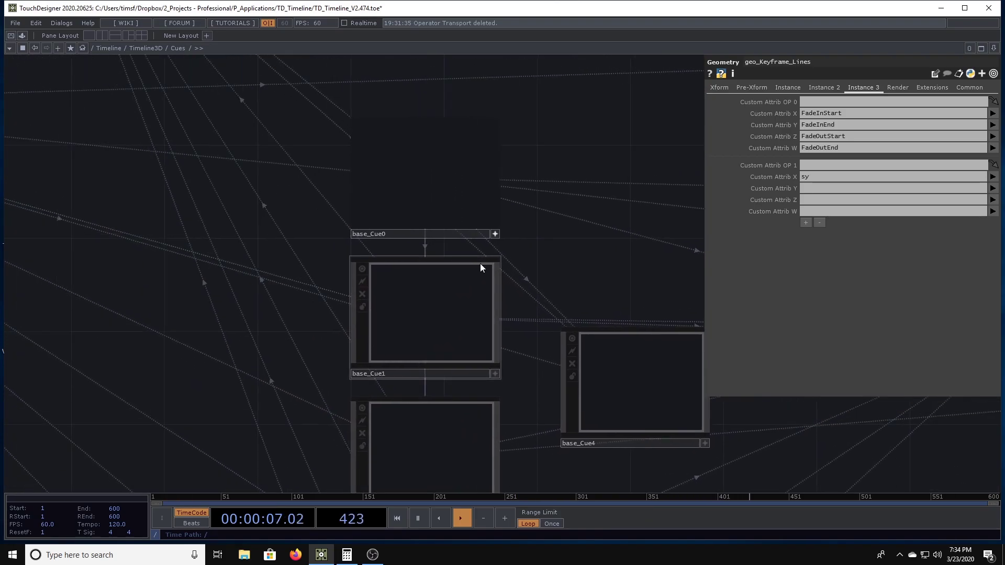
left_click(492, 234)
scroll(425, 190, "up", 5)
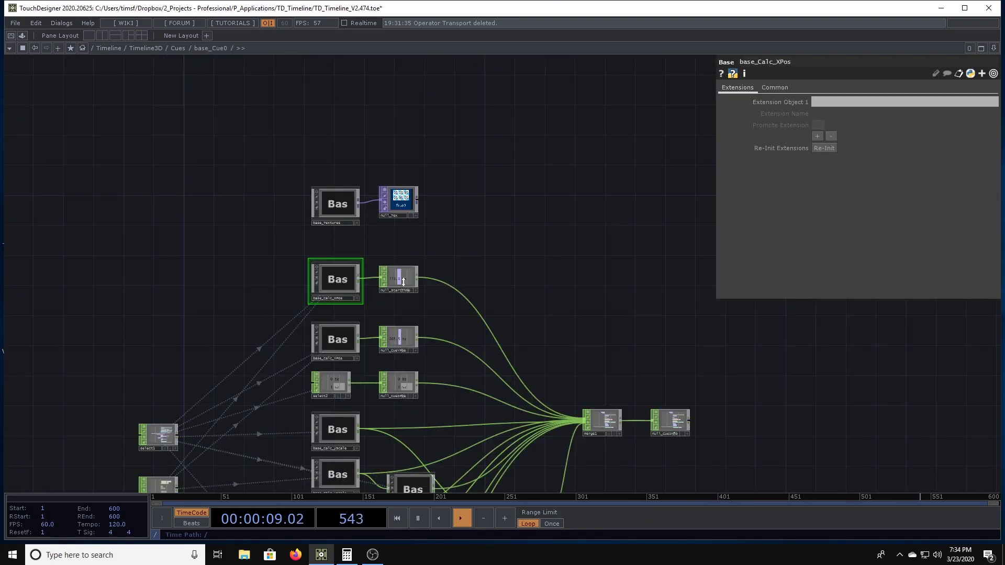
scroll(471, 168, "down", 4)
scroll(439, 291, "up", 3)
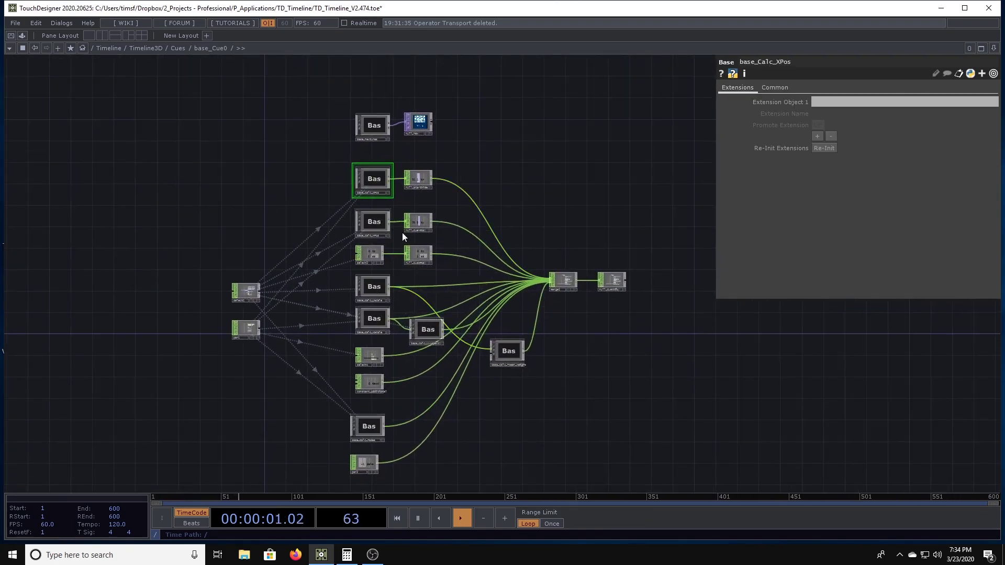
scroll(539, 283, "up", 6)
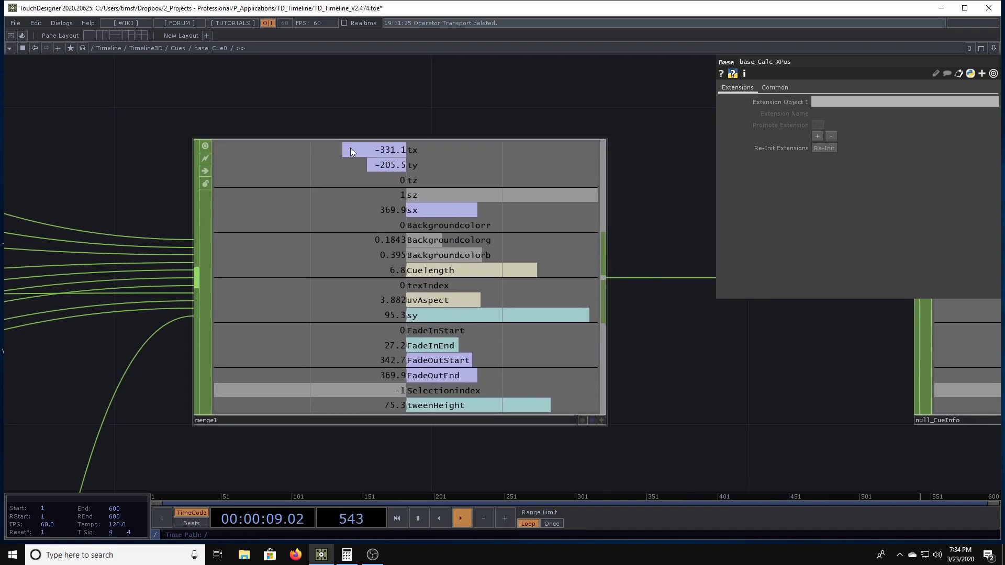
Step: In Perform mode, move the Text0 cue along Layer 0 to about 12.075 s, then review the merge1 channels in the network
key("F1")
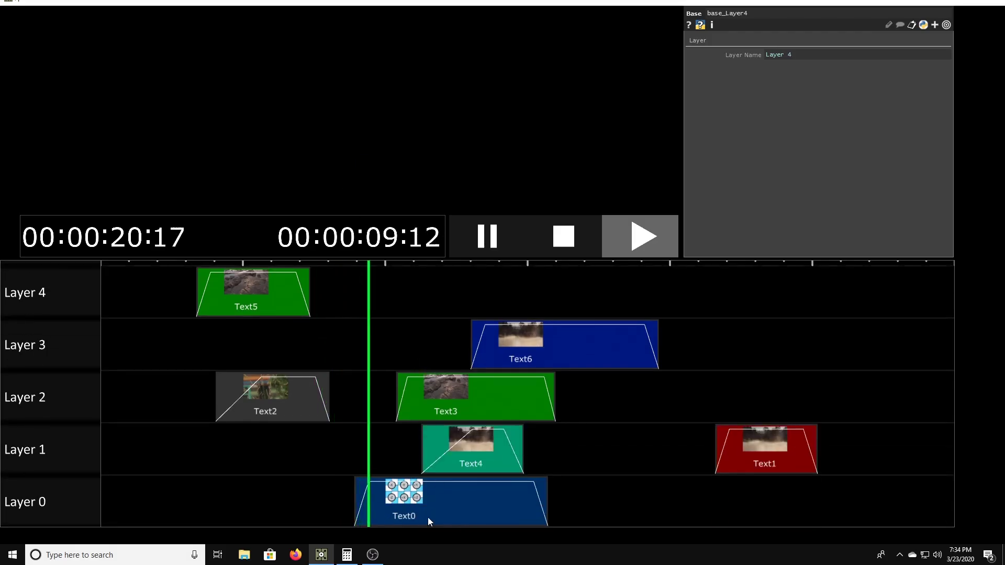
left_click_drag(428, 517, 601, 506)
key("Escape")
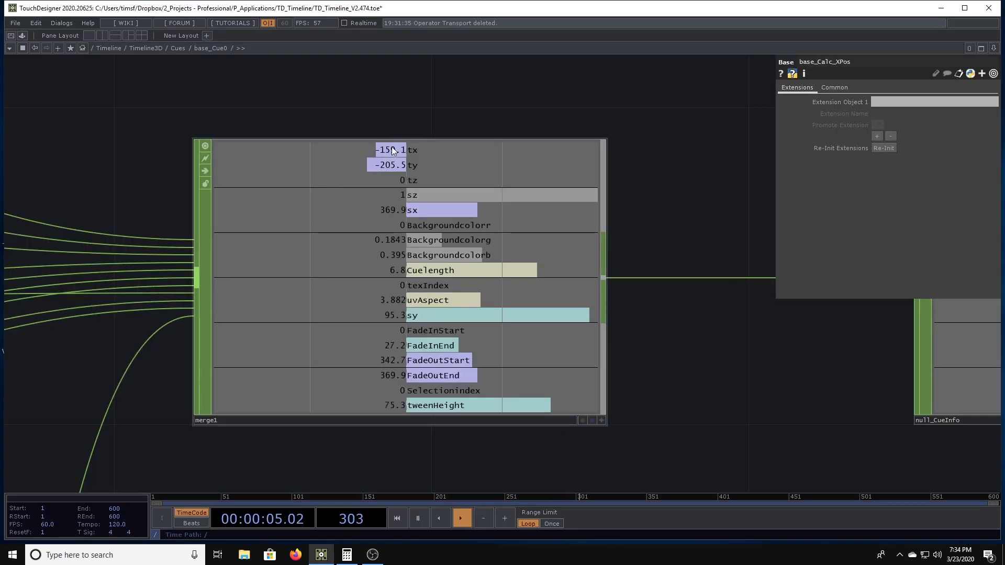
scroll(423, 154, "down", 5)
scroll(443, 155, "up", 4)
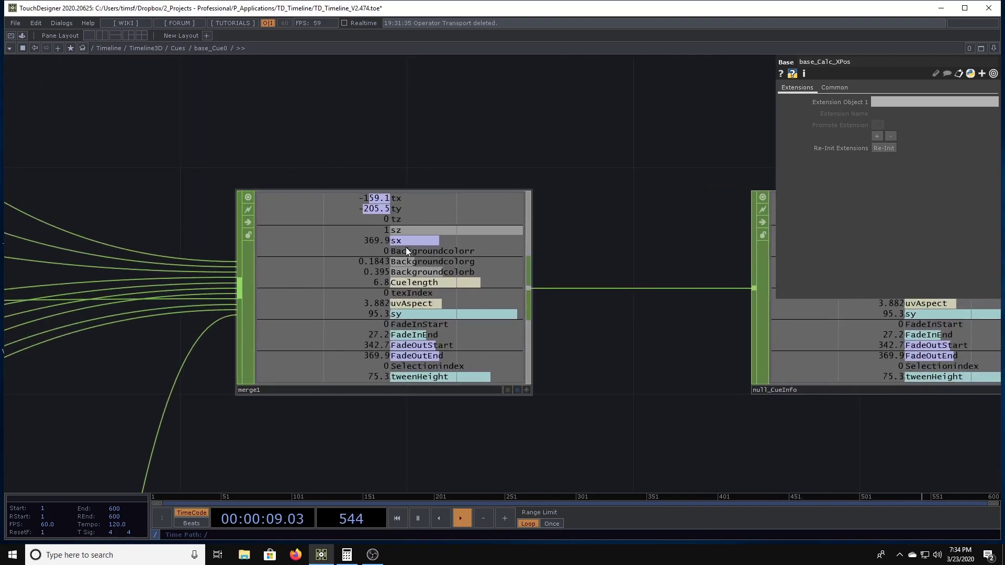
Step: Set base_Cue0's background color to light blue (0.498, 0.592, 1) and reopen its network to compare the merge1 channels
key("u")
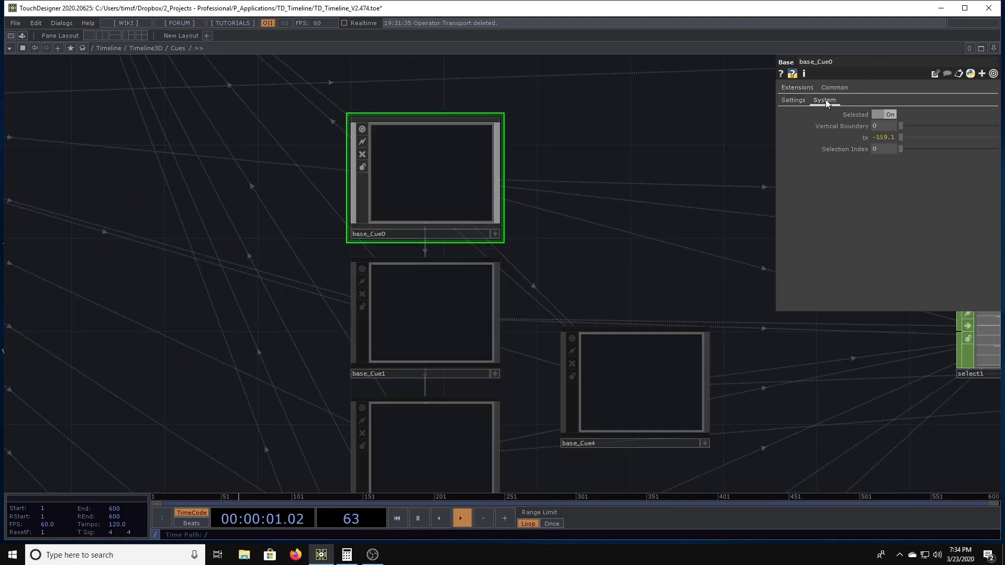
left_click(798, 101)
left_click(882, 177)
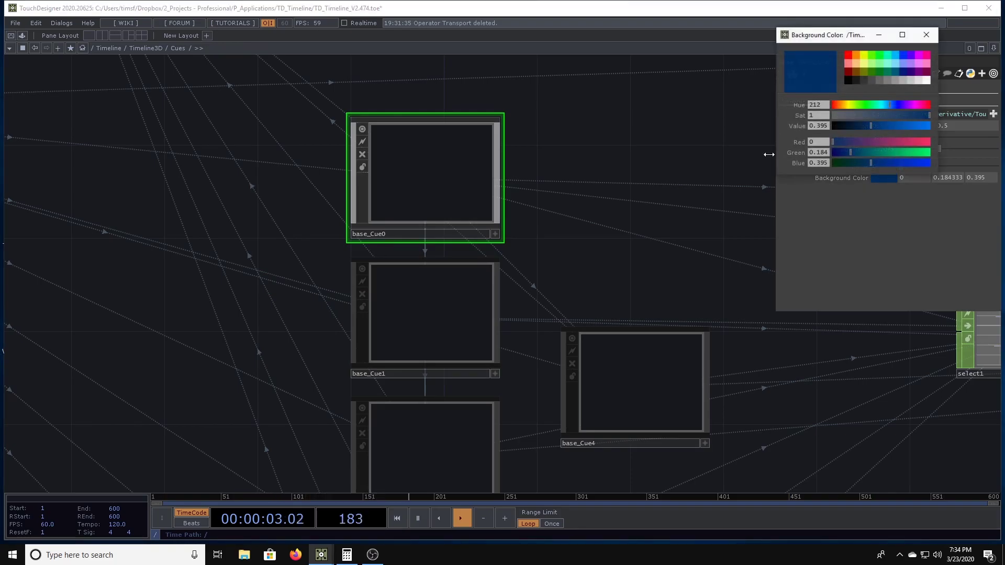
left_click(905, 65)
key("i")
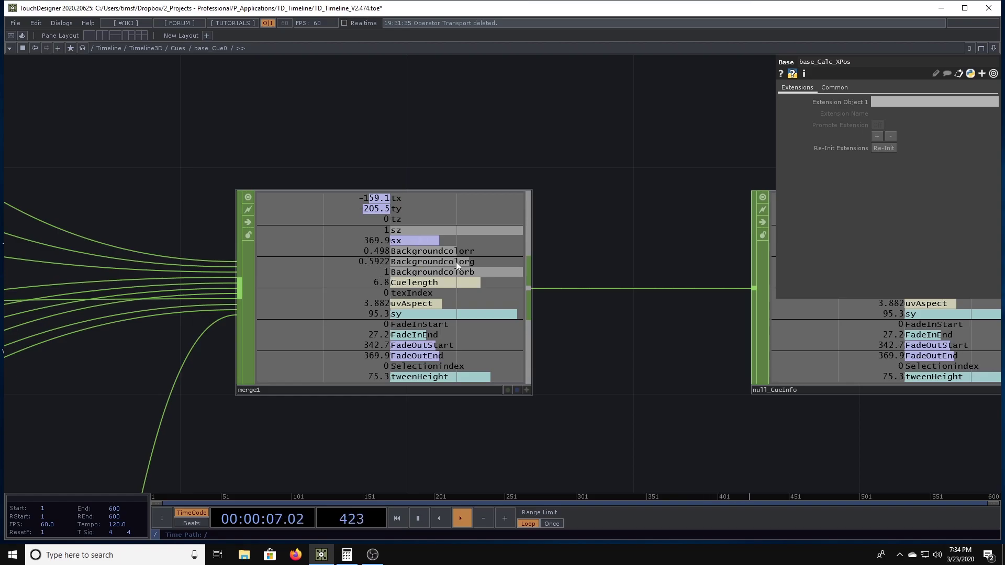
Step: In Perform mode, set the Text0 cue's background color to dark teal (0, 0.3667, 0.5), then return to the network
left_click_drag(567, 162, 556, 168)
key("F1")
scroll(481, 369, "down", 3)
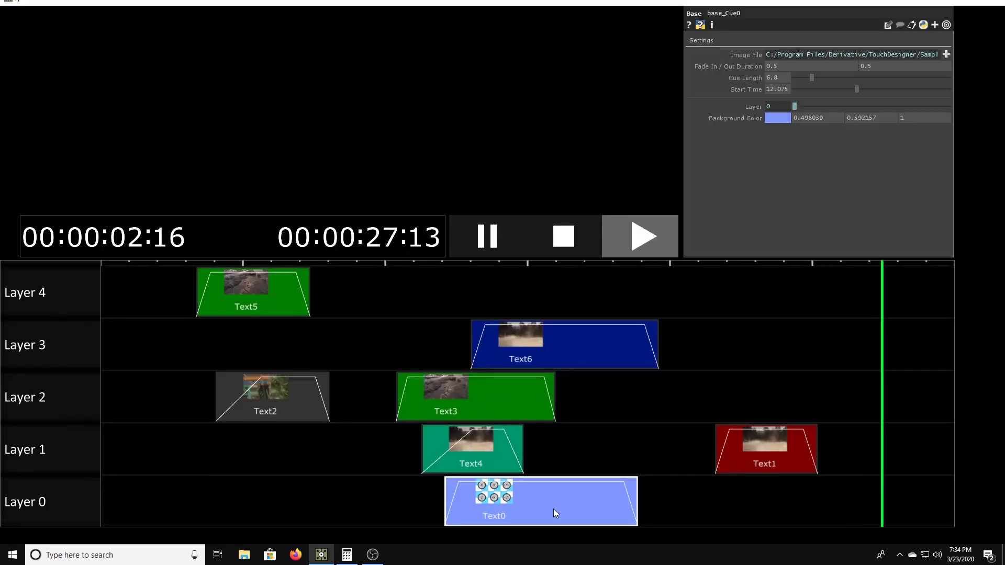
left_click(787, 119)
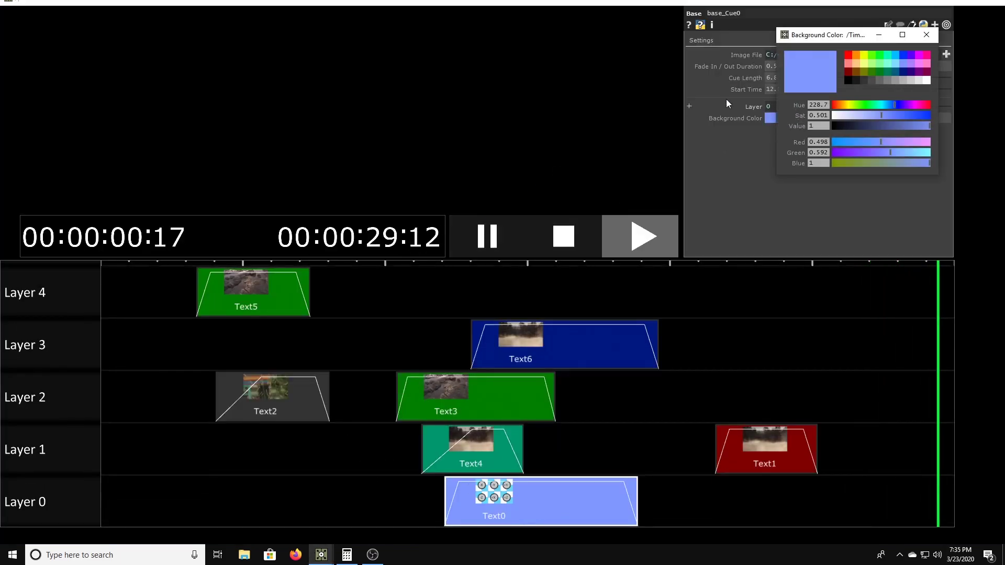
left_click(873, 72)
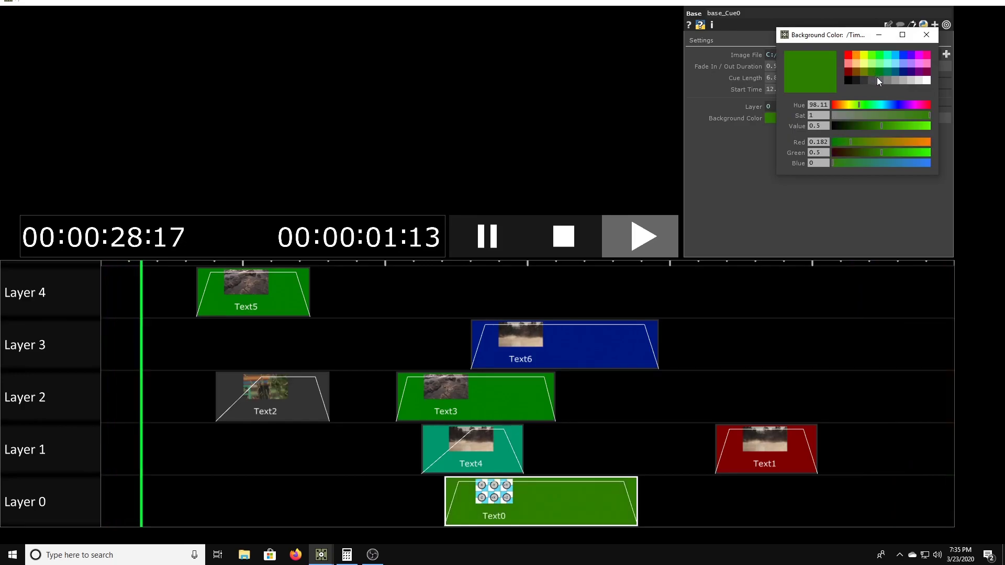
left_click(878, 78)
left_click(887, 72)
key("Escape")
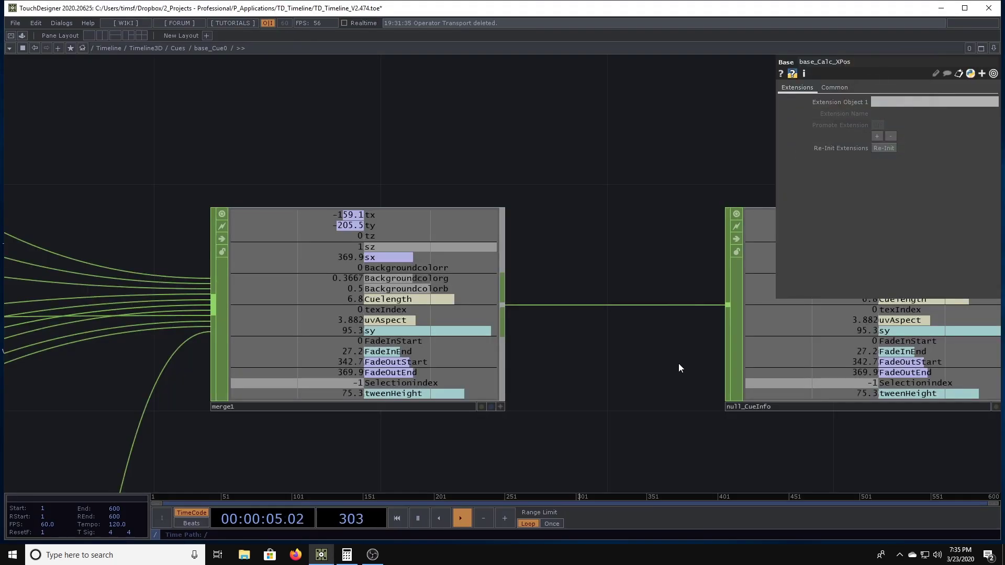
scroll(678, 363, "down", 6)
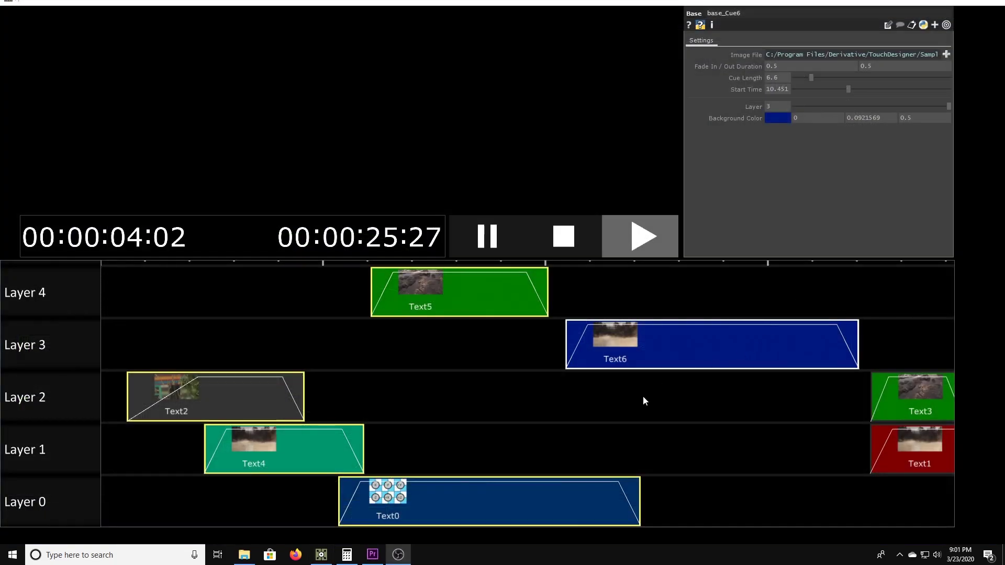
Step: Clear the cue selection on the timeline, then select the Text6 and Text5 cues together
left_click(643, 397)
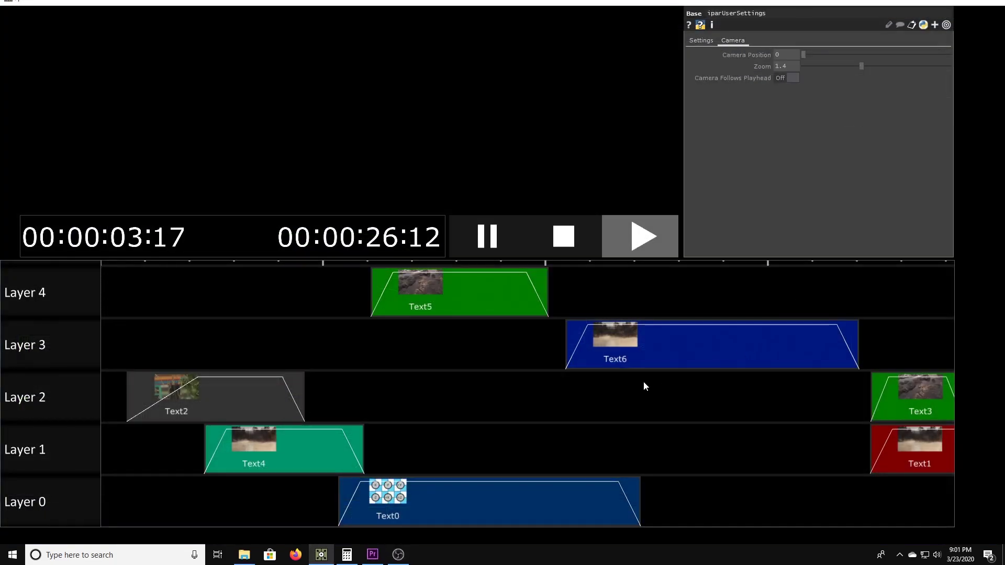
left_click(659, 354)
left_click(478, 308, "shift")
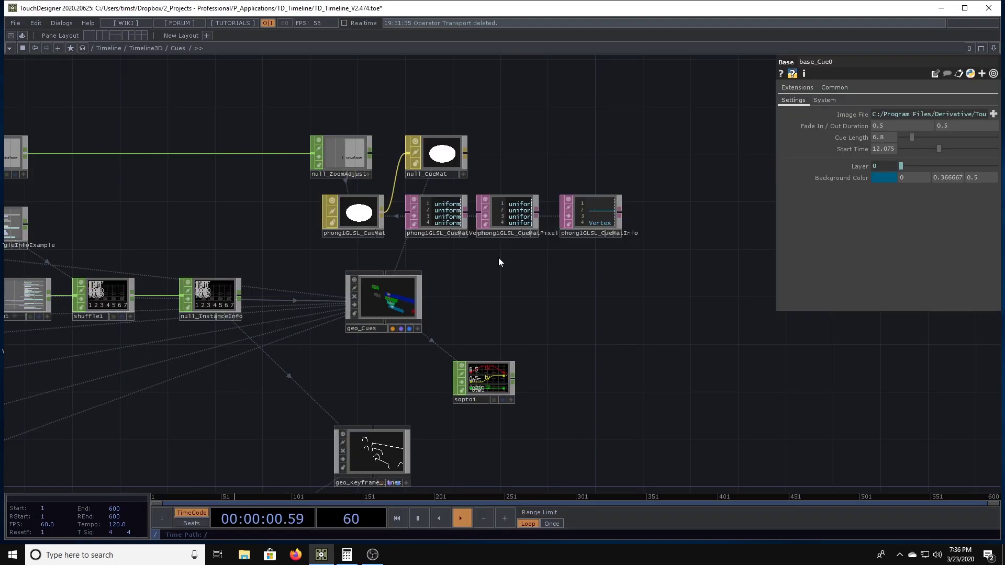
Step: Select geo_Keyframe_Lines in the Cues network and orbit its viewer to examine the instanced keyframe lines in 3D
scroll(499, 258, "up", 5)
scroll(538, 438, "up", 6)
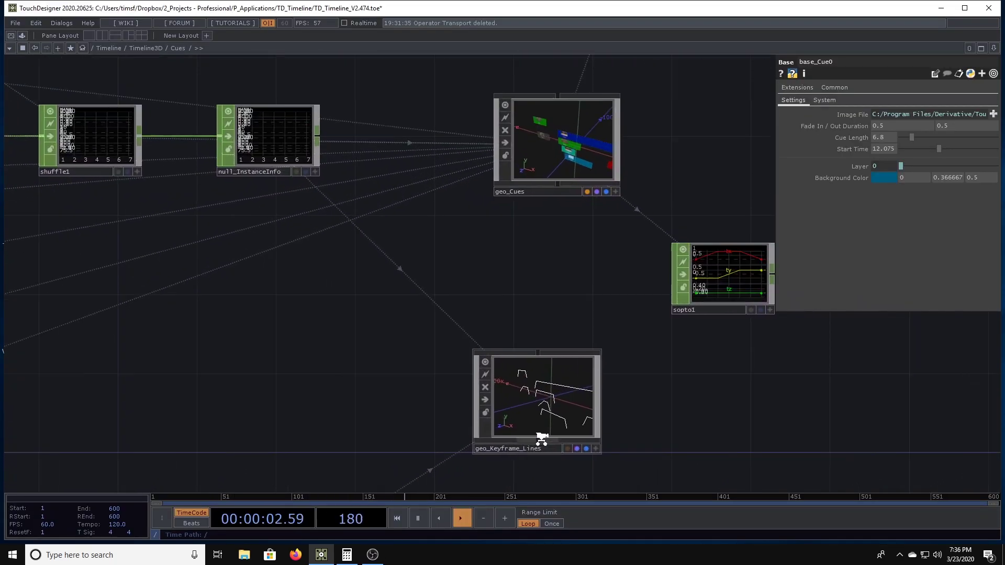
scroll(523, 238, "up", 3)
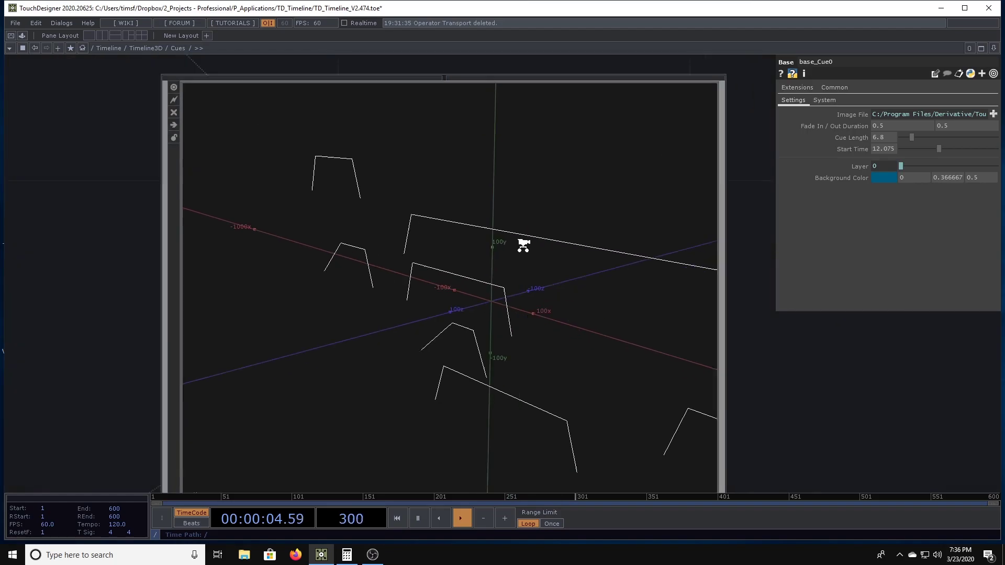
scroll(522, 251, "down", 1)
scroll(517, 270, "up", 2)
key("a")
mouse_move(510, 307)
left_mouse_down()
mouse_move(452, 333)
mouse_move(501, 310)
left_mouse_up()
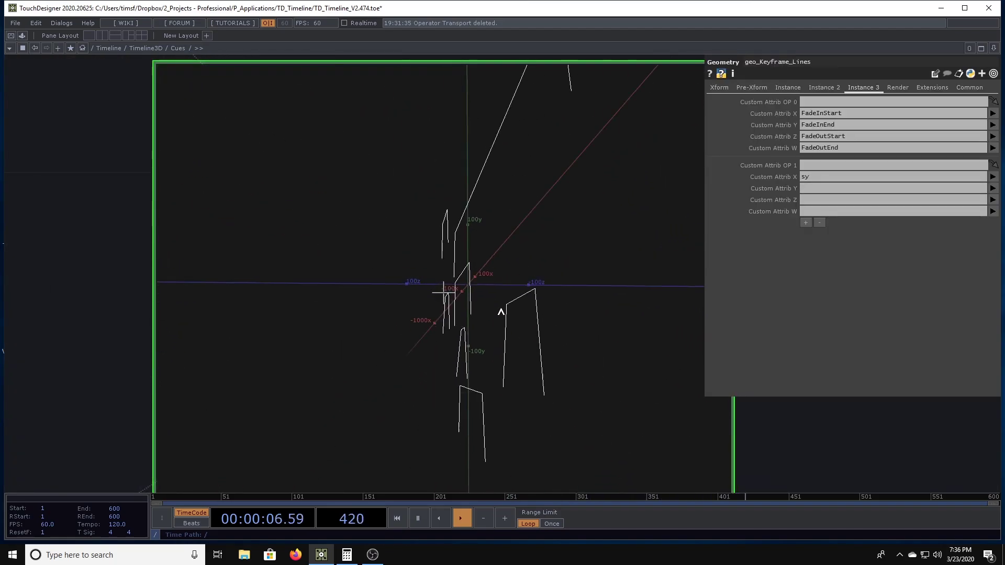
Step: Examine the phong1GLSL material and its vertex and pixel shaders that feed geo_Keyframe_Lines
scroll(471, 332, "down", 8)
scroll(476, 256, "up", 4)
scroll(329, 284, "up", 3)
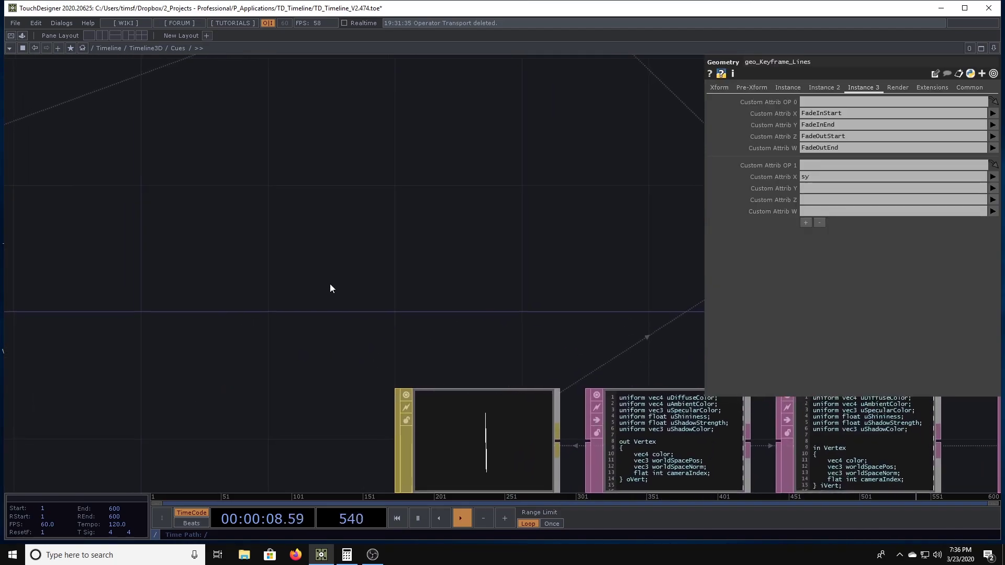
scroll(457, 313, "down", 6)
scroll(457, 313, "up", 5)
scroll(324, 332, "up", 2)
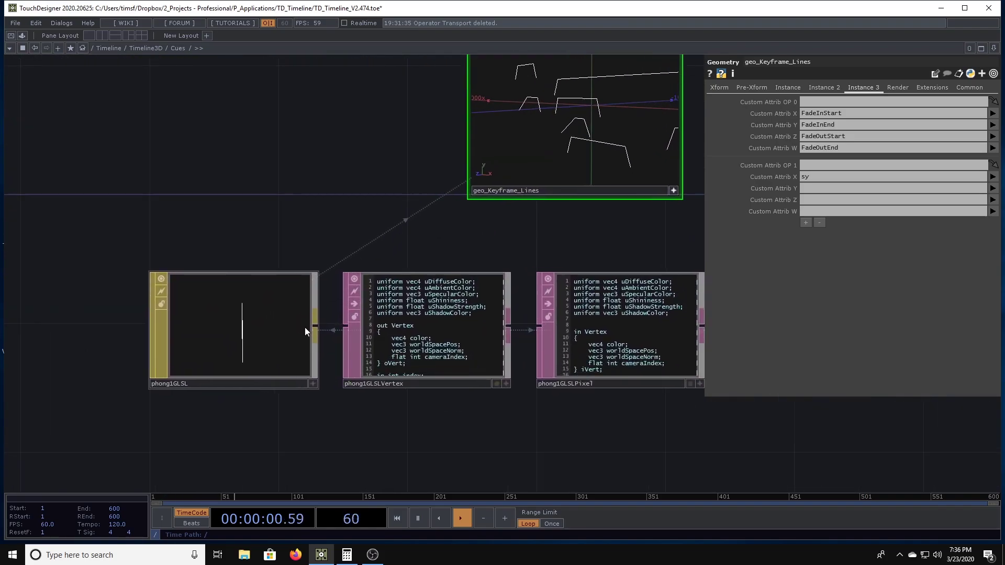
scroll(335, 260, "down", 6)
scroll(345, 215, "up", 5)
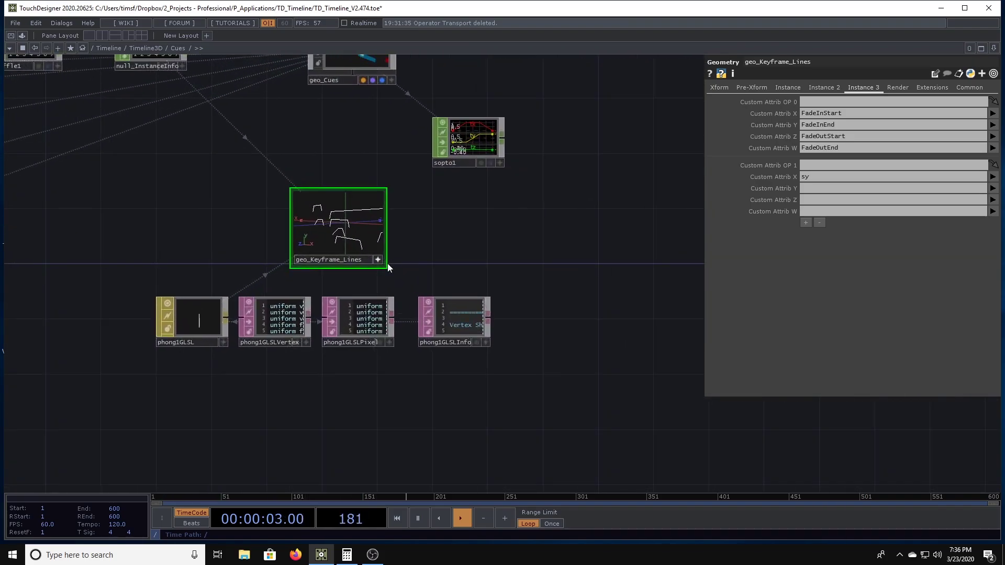
Step: Enter geo_Keyframe_Lines and inspect the line1 settings and the custom index attribute on point1
scroll(378, 262, "up", 3)
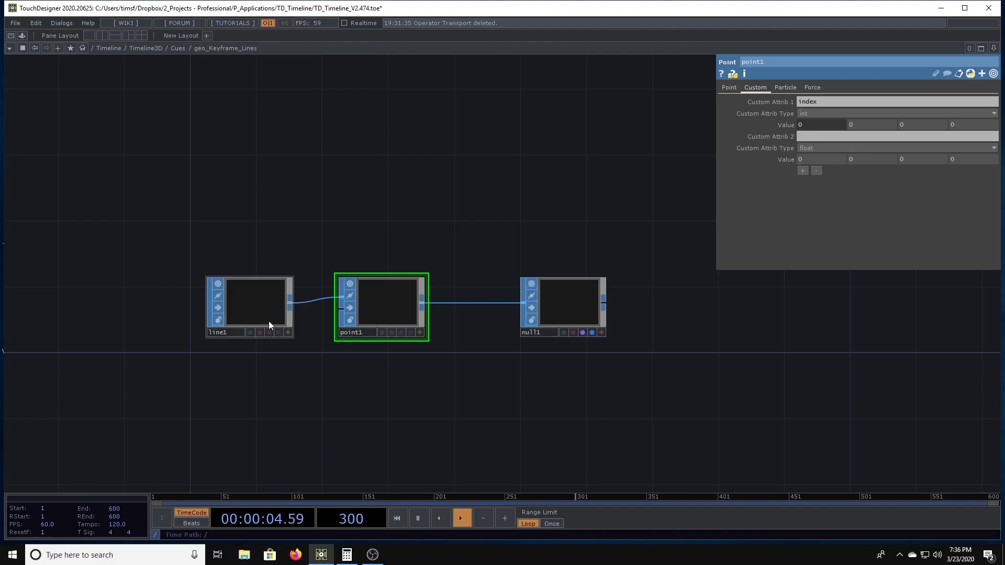
left_click(233, 310)
scroll(238, 297, "up", 3)
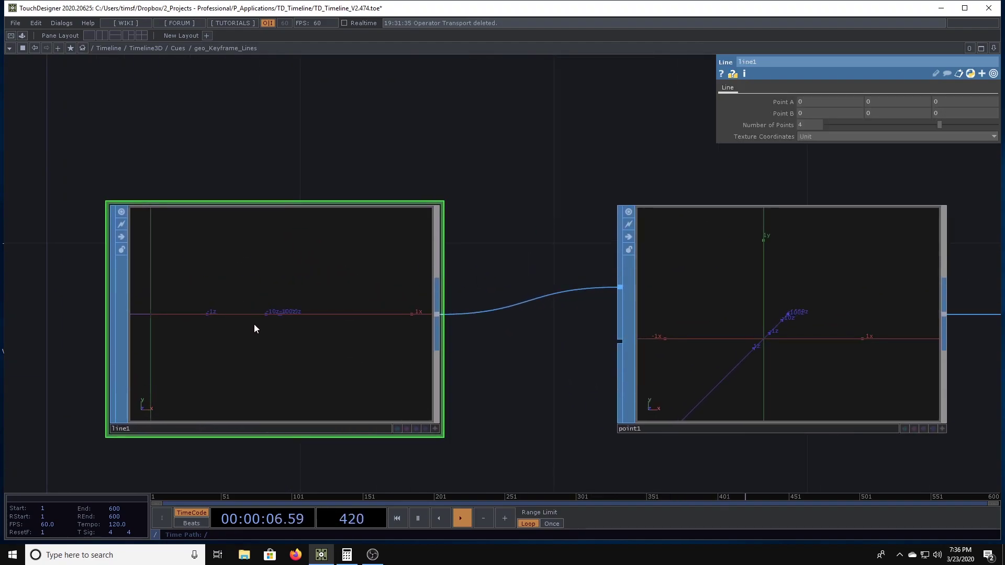
scroll(253, 328, "down", 4)
scroll(254, 343, "up", 4)
scroll(307, 341, "down", 4)
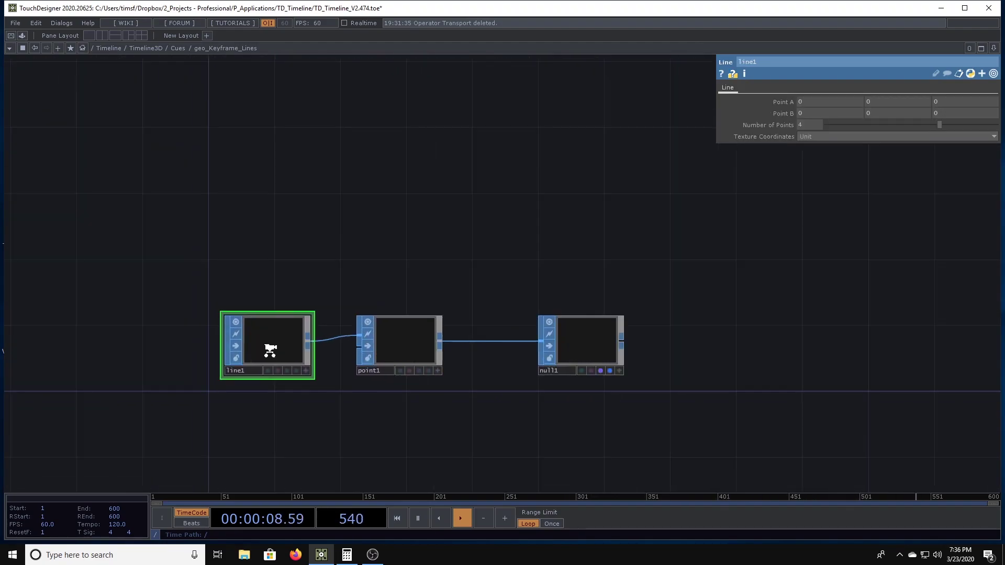
scroll(264, 347, "up", 4)
left_click(583, 332)
scroll(337, 212, "down", 4)
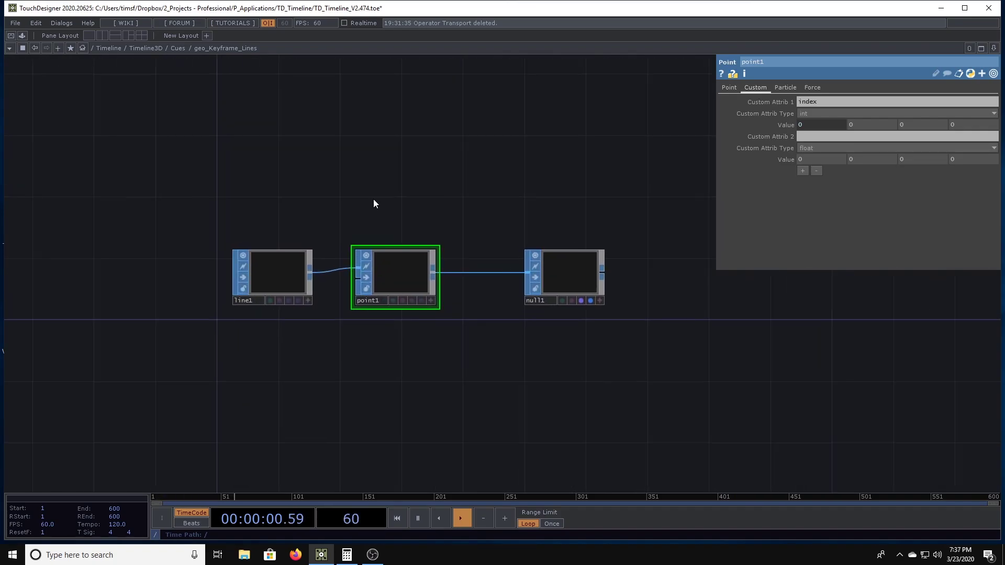
Step: Return to the Cues network and examine the phong1GLSLVertex code alongside the geo_Keyframe_Lines output
scroll(441, 209, "down", 3)
scroll(402, 240, "up", 5)
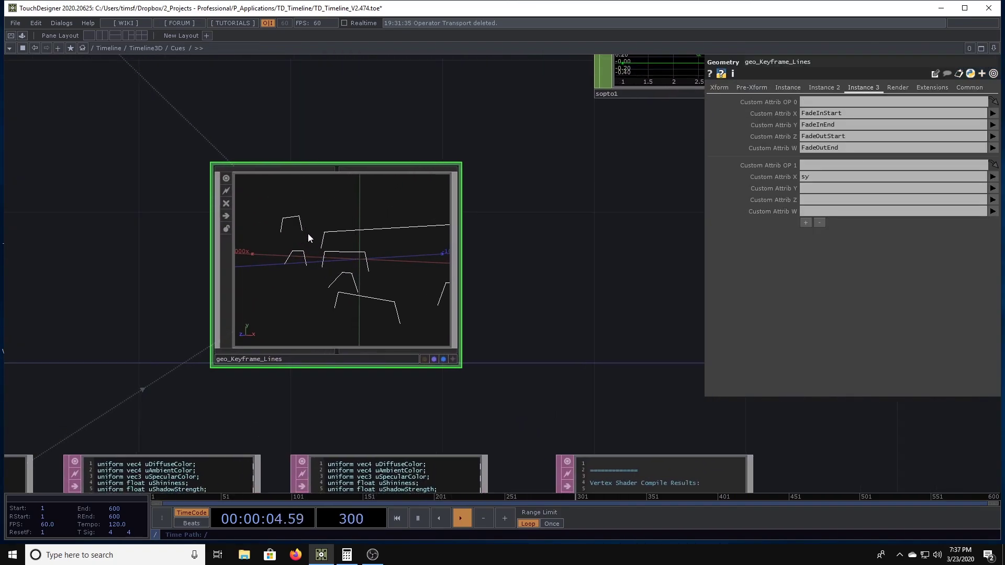
scroll(485, 269, "down", 5)
scroll(454, 306, "up", 6)
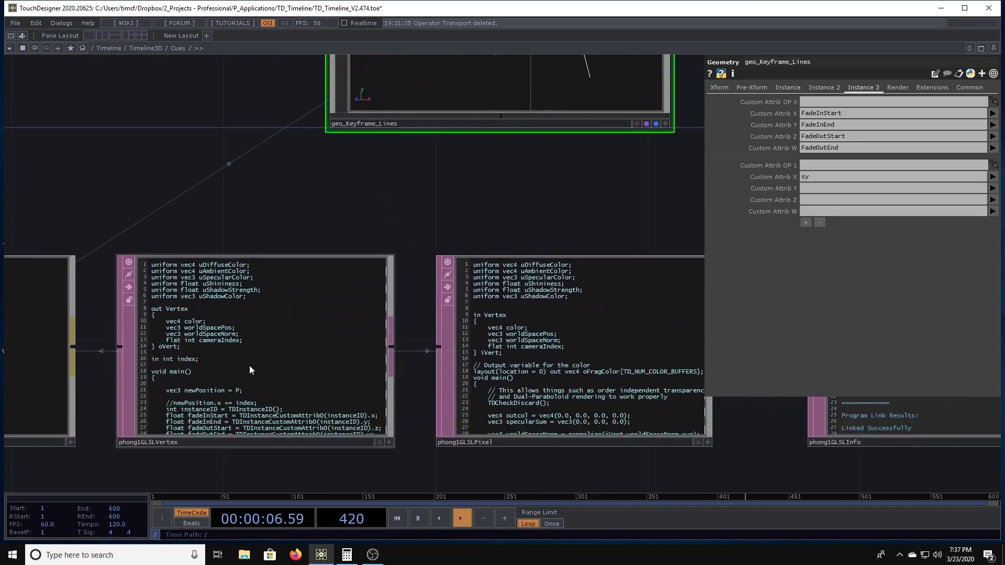
scroll(315, 159, "down", 4)
left_click_drag(299, 122, 284, 344)
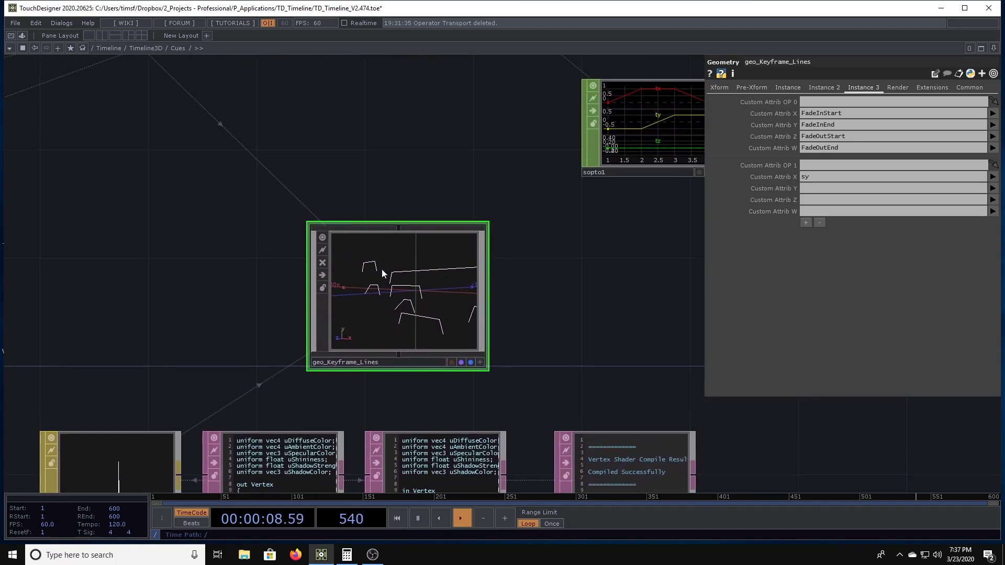
left_click_drag(240, 392, 310, 289)
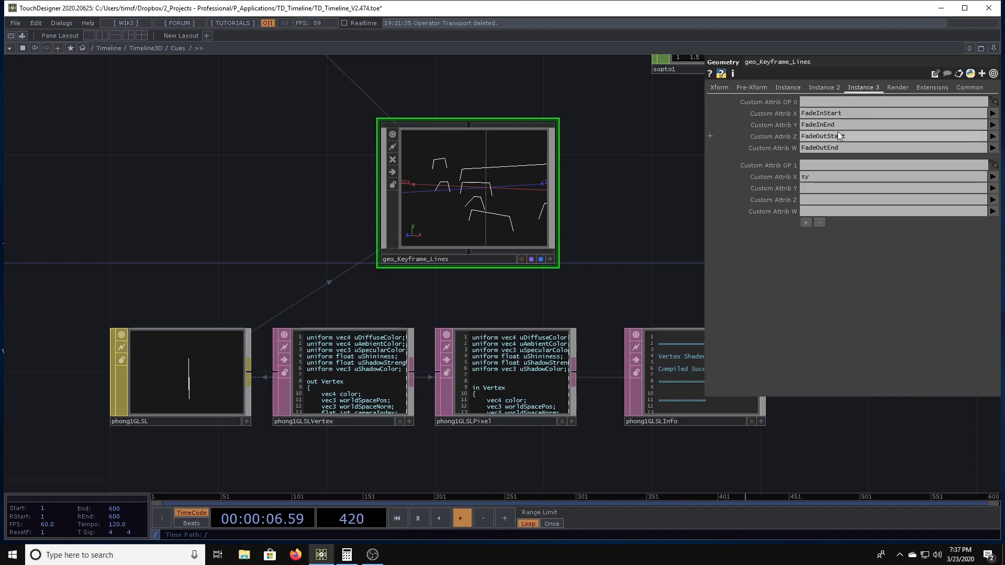
Step: Review the fade and sy custom instance attributes of geo_Keyframe_Lines against its line shapes
scroll(837, 131, "down", 3)
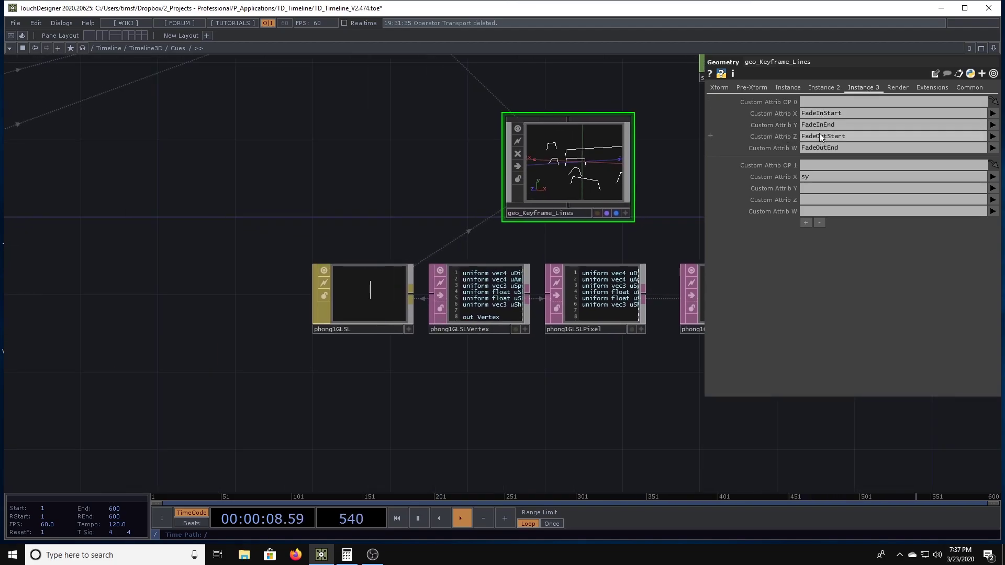
scroll(649, 135, "up", 4)
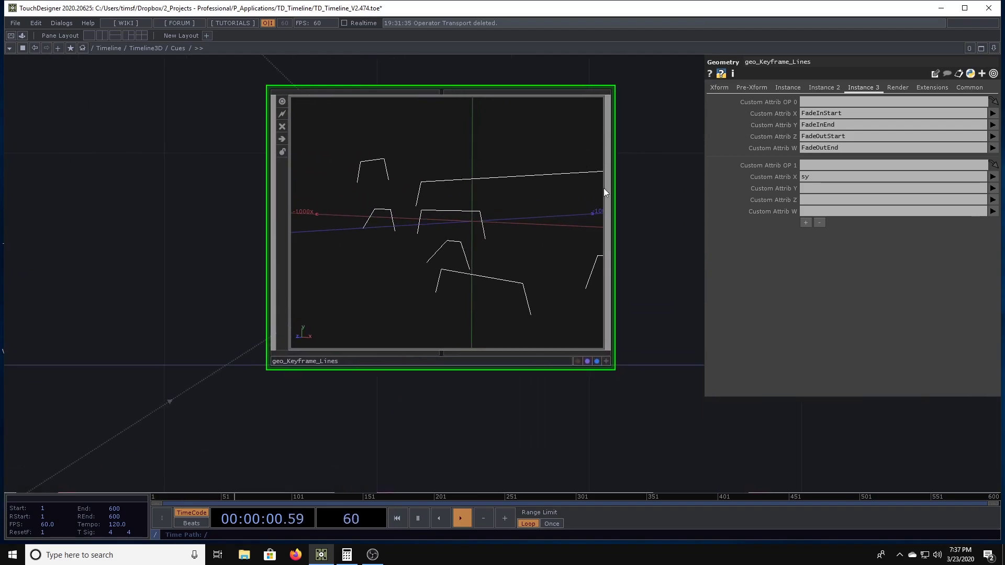
scroll(604, 187, "down", 2)
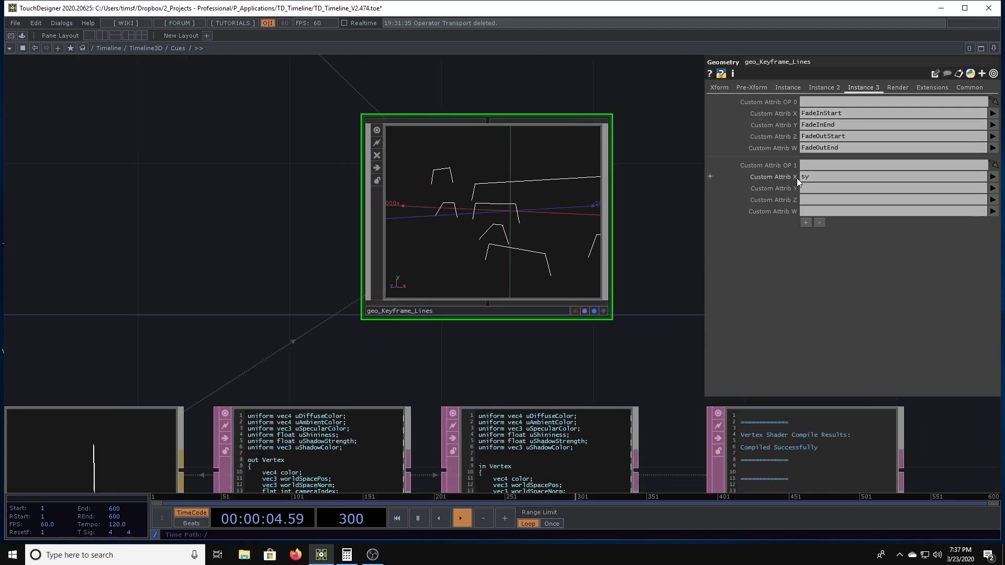
scroll(806, 179, "down", 3)
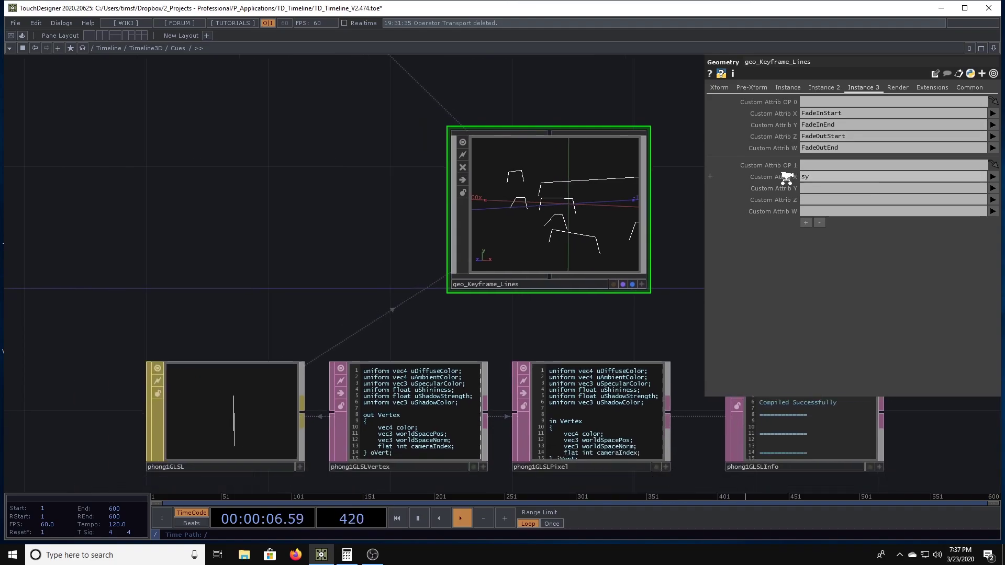
left_click_drag(599, 110, 554, 122)
Step: In Perform mode, set the timeline's Cue Height to 86.2 and Layer Height to 115.3, then return to the network
key("F1")
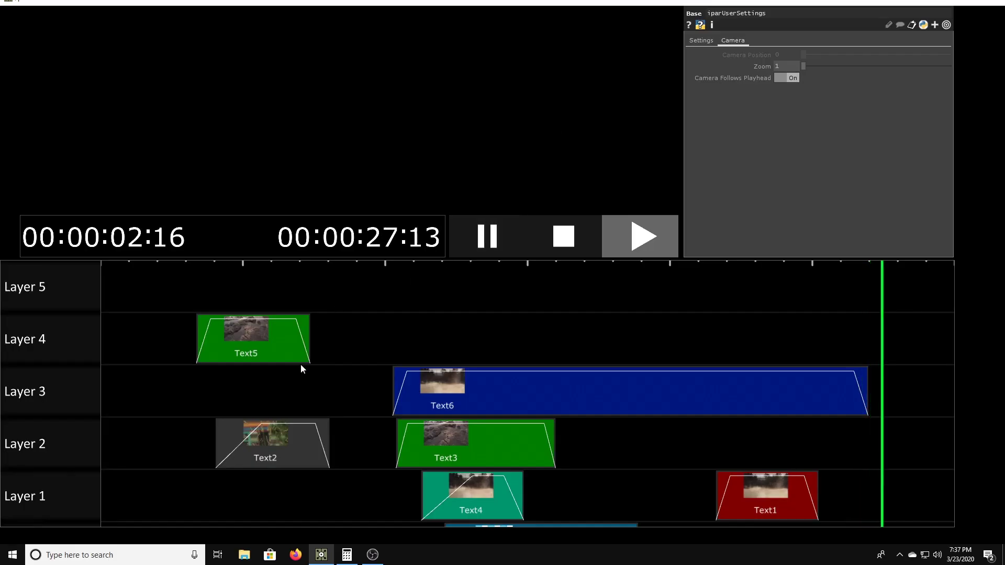
left_click(701, 40)
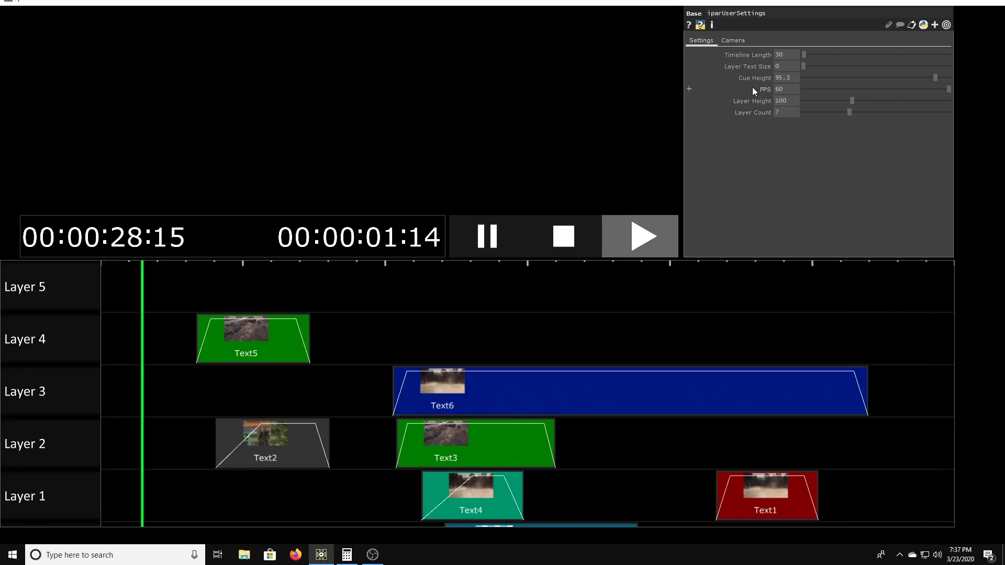
left_click_drag(934, 77, 788, 63)
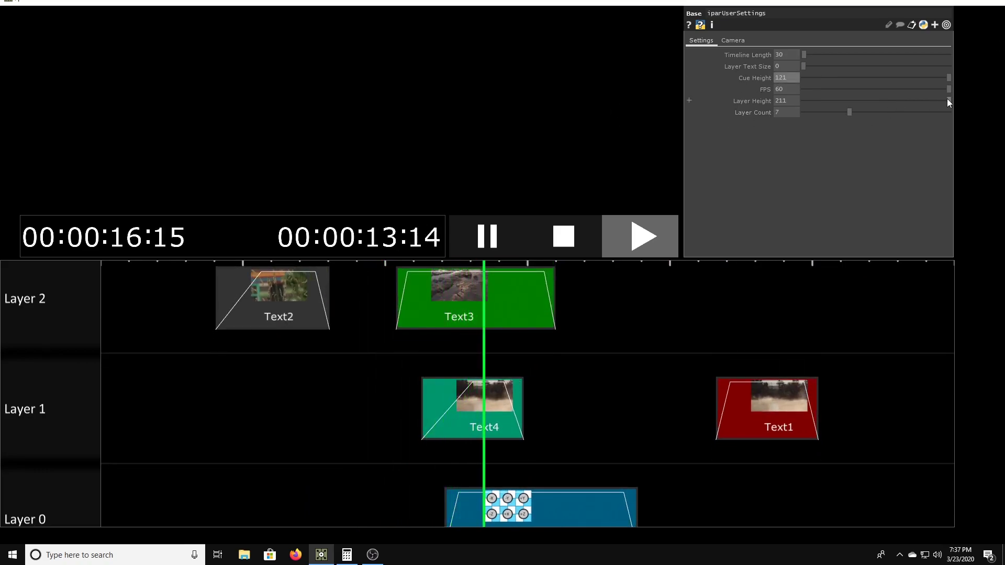
left_click_drag(947, 98, 867, 102)
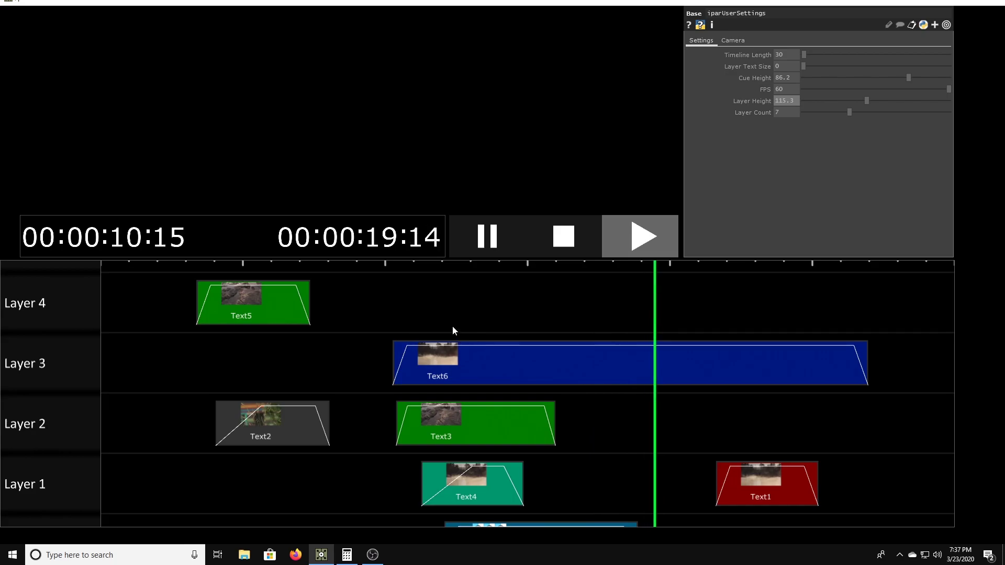
key("Escape")
Step: Trace the Cues network from geo_Keyframe_Lines back to base_Library and its links to the cue components
scroll(553, 272, "up", 3)
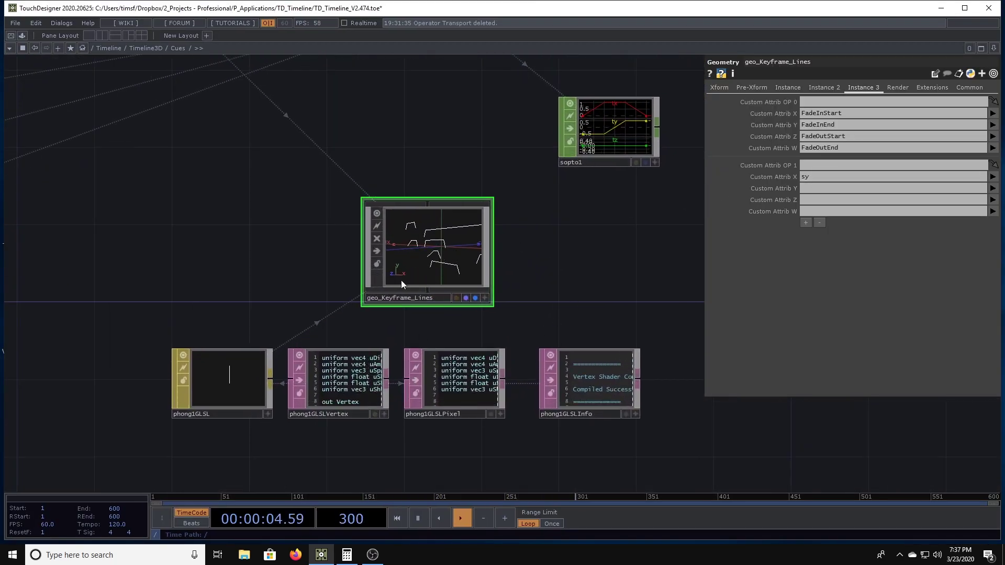
scroll(453, 219, "up", 2)
scroll(411, 191, "down", 6)
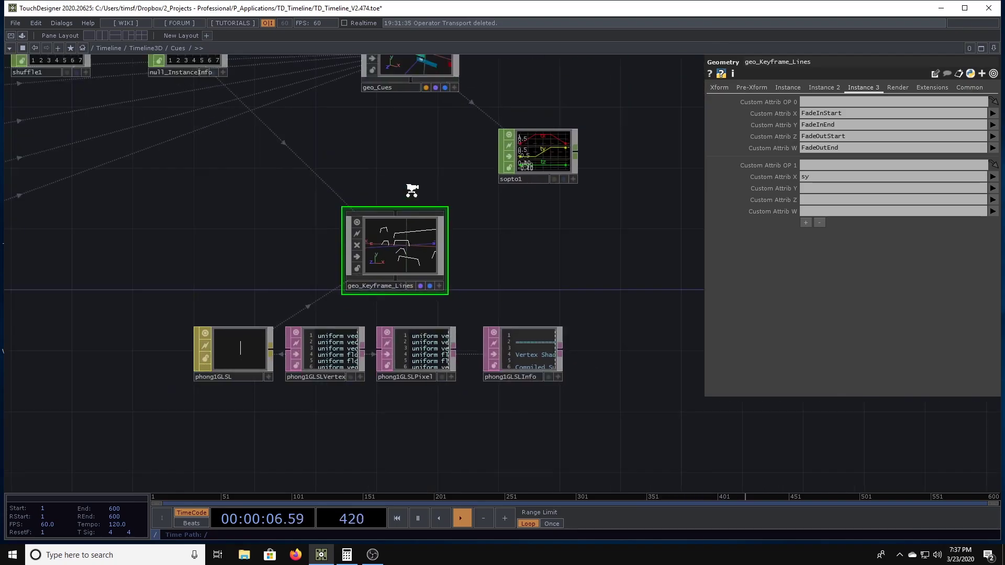
scroll(360, 319, "up", 4)
left_click_drag(247, 149, 288, 294)
scroll(304, 295, "down", 4)
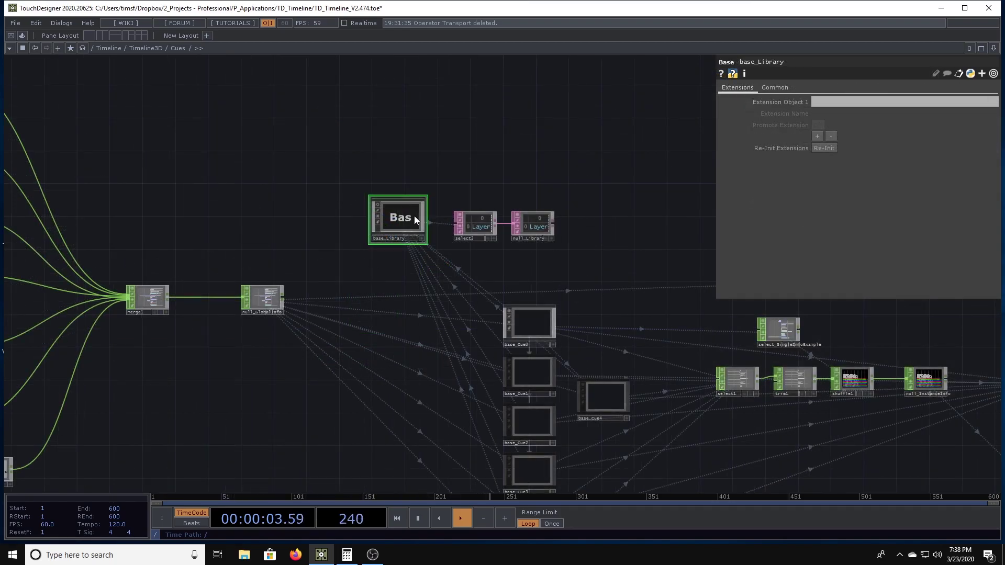
scroll(413, 216, "up", 3)
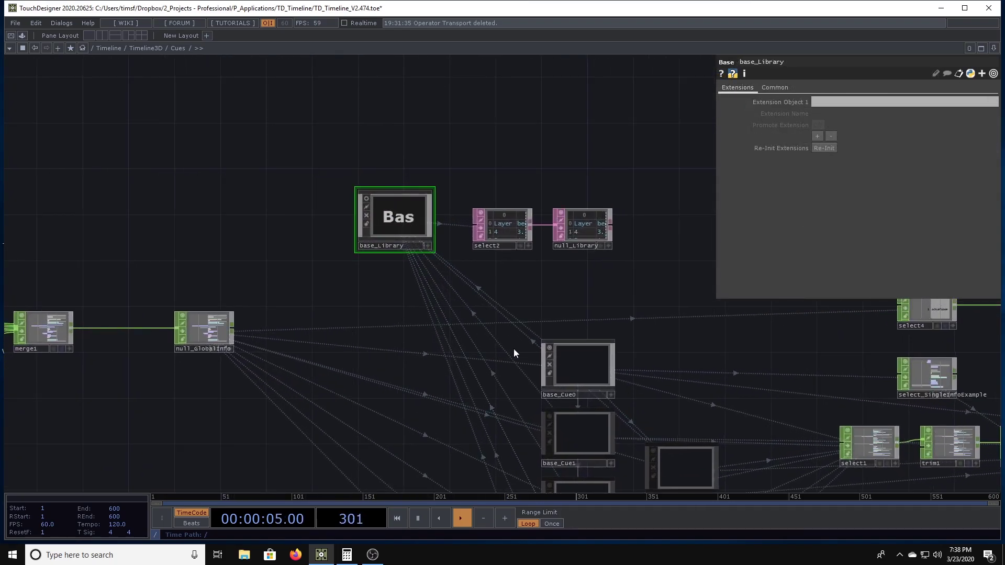
left_click_drag(364, 301, 337, 200)
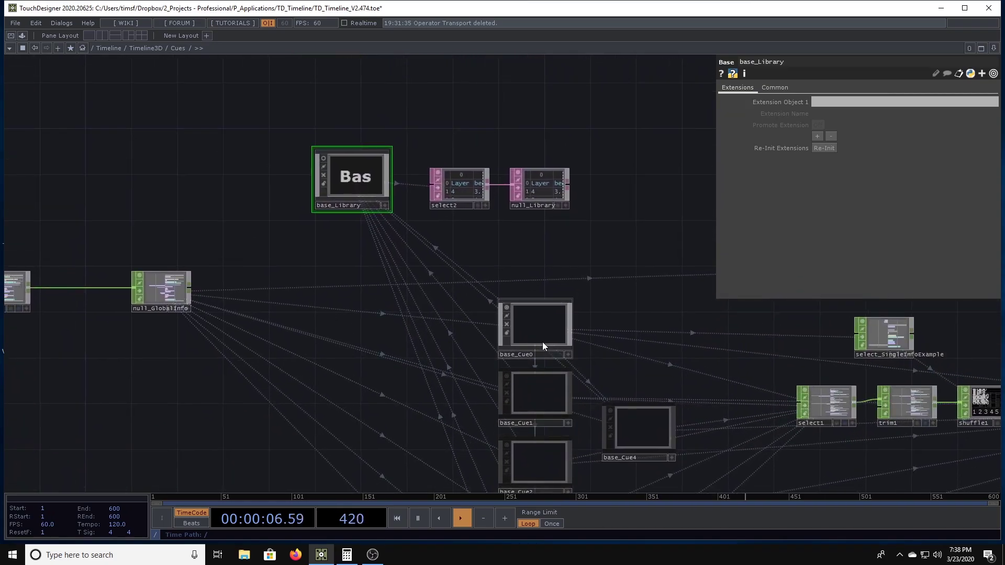
Step: Open base_Library and examine the replicated item components and their connections to merge1, sort1 and null_OUT
double_click(349, 174)
scroll(328, 305, "down", 3)
scroll(319, 366, "up", 6)
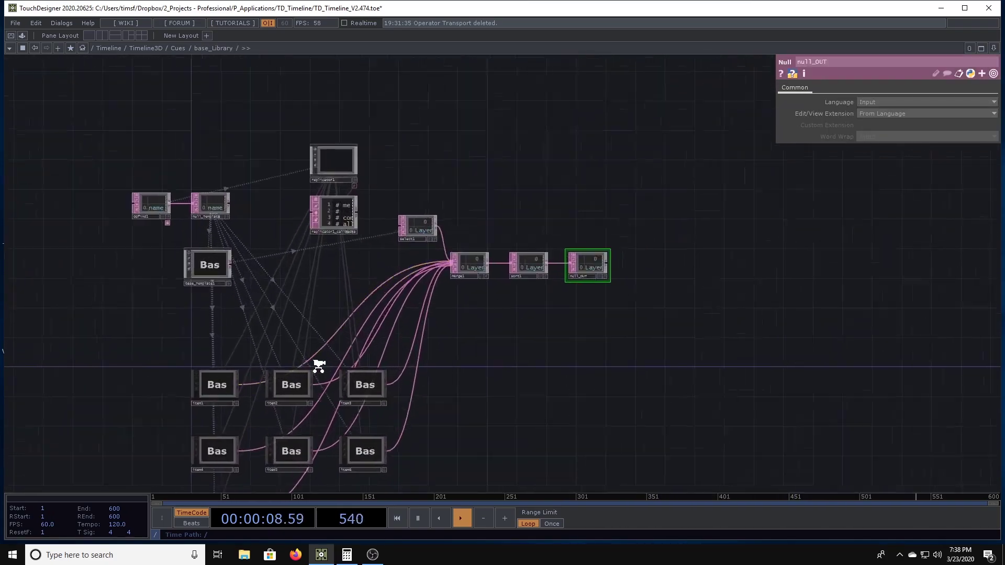
left_click_drag(344, 236, 377, 125)
scroll(356, 198, "down", 2)
scroll(343, 221, "up", 2)
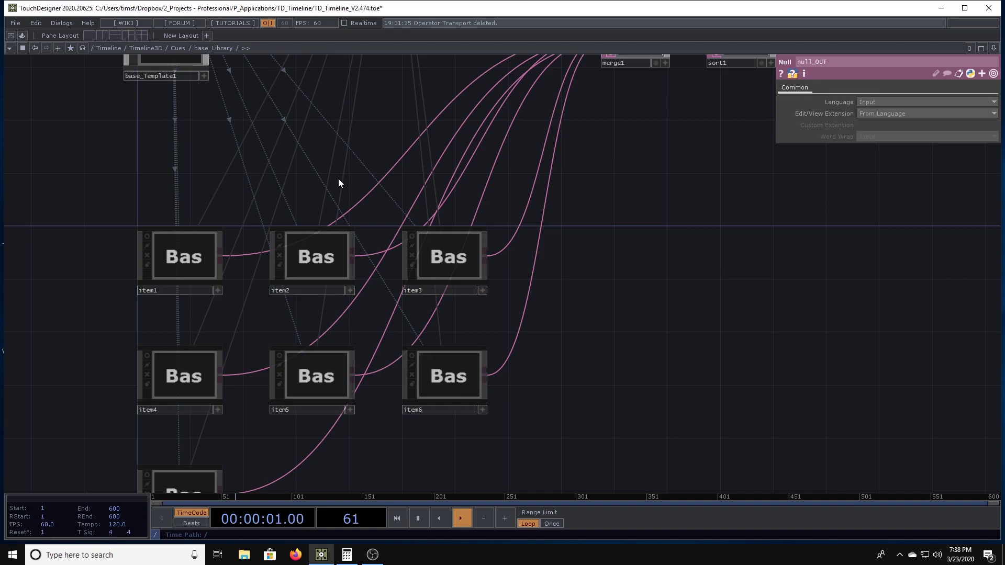
scroll(220, 236, "down", 3)
left_click_drag(283, 170, 87, 329)
scroll(251, 297, "up", 1)
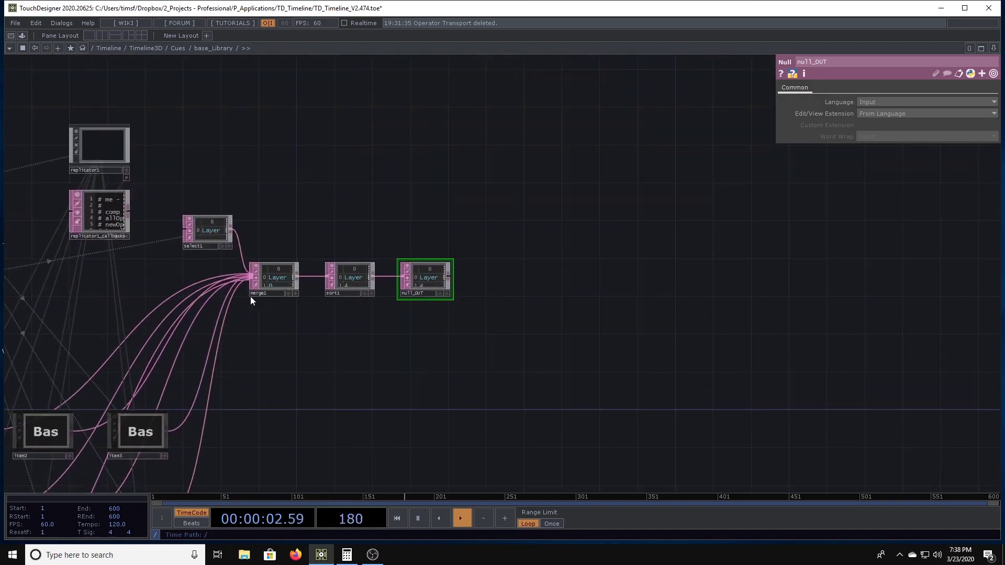
Step: Examine the merge1 table's cue columns, from layer, begin and length through colors, image file and fades
scroll(280, 286, "up", 3)
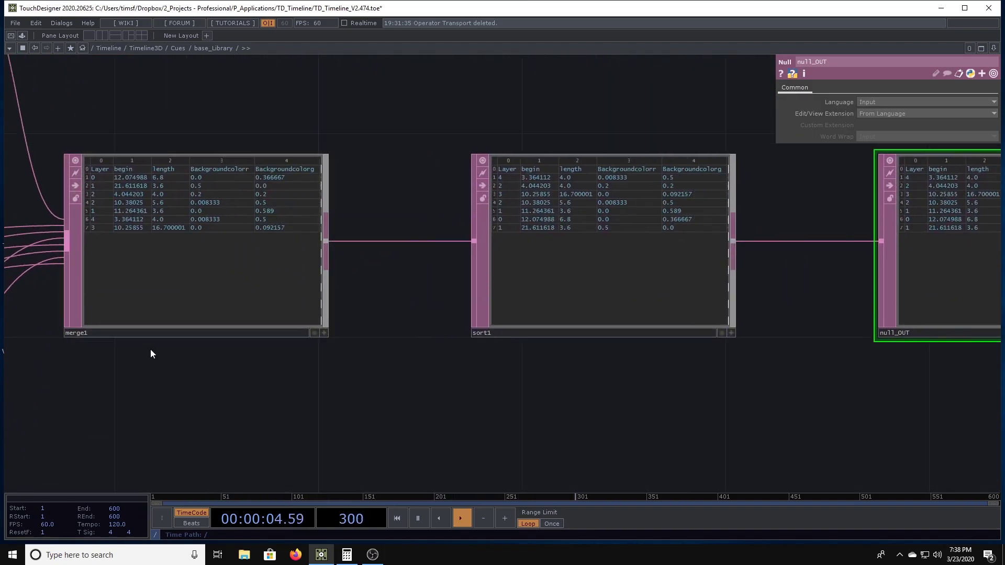
scroll(289, 207, "up", 3)
scroll(156, 313, "down", 5)
scroll(157, 334, "up", 4)
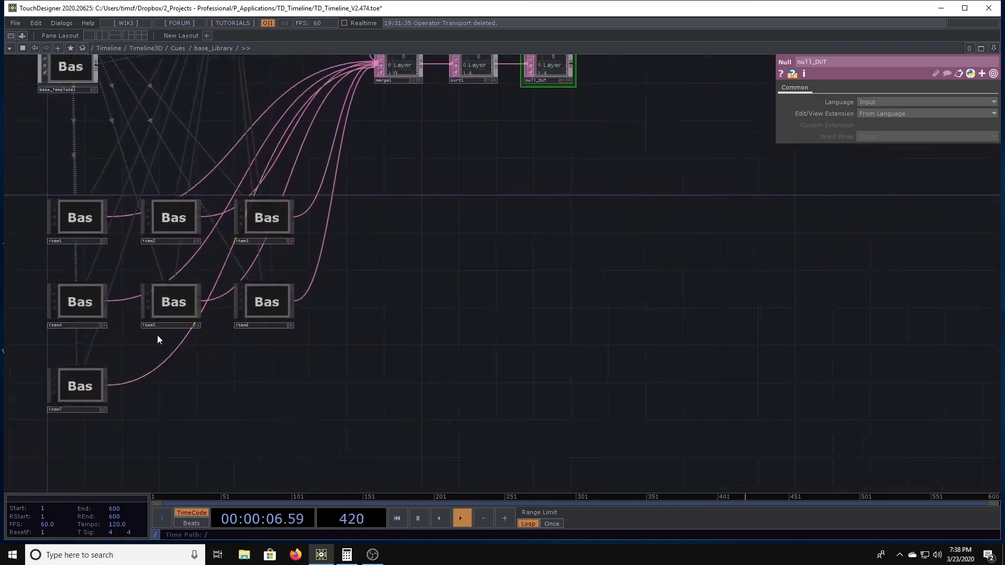
scroll(377, 275, "down", 4)
scroll(406, 242, "up", 6)
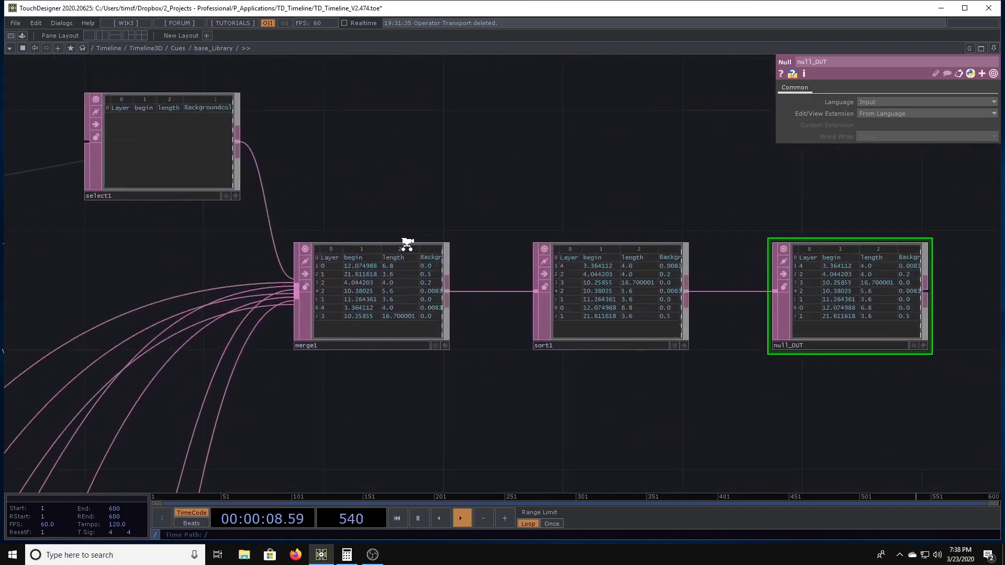
scroll(394, 276, "up", 2)
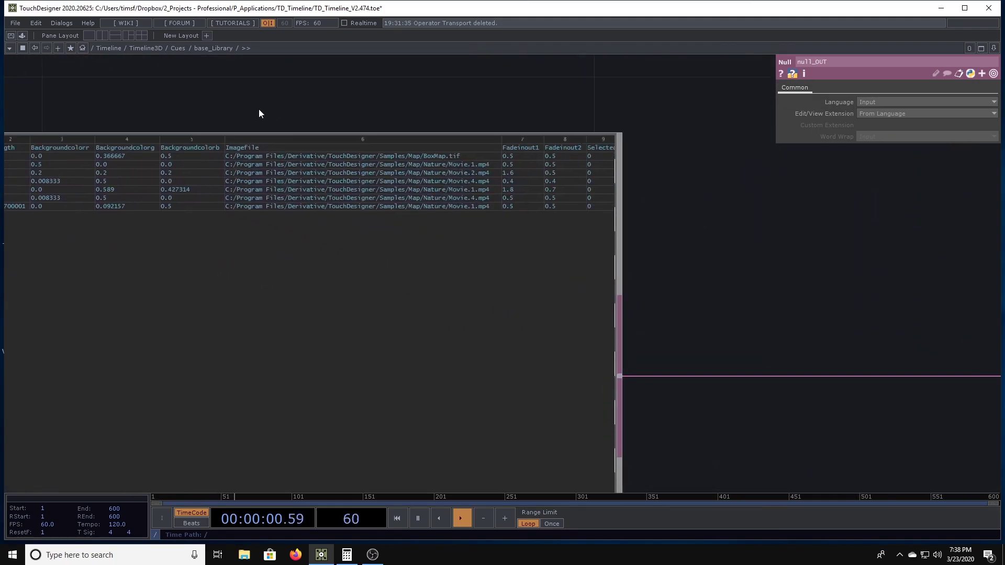
left_click_drag(239, 113, 397, 178)
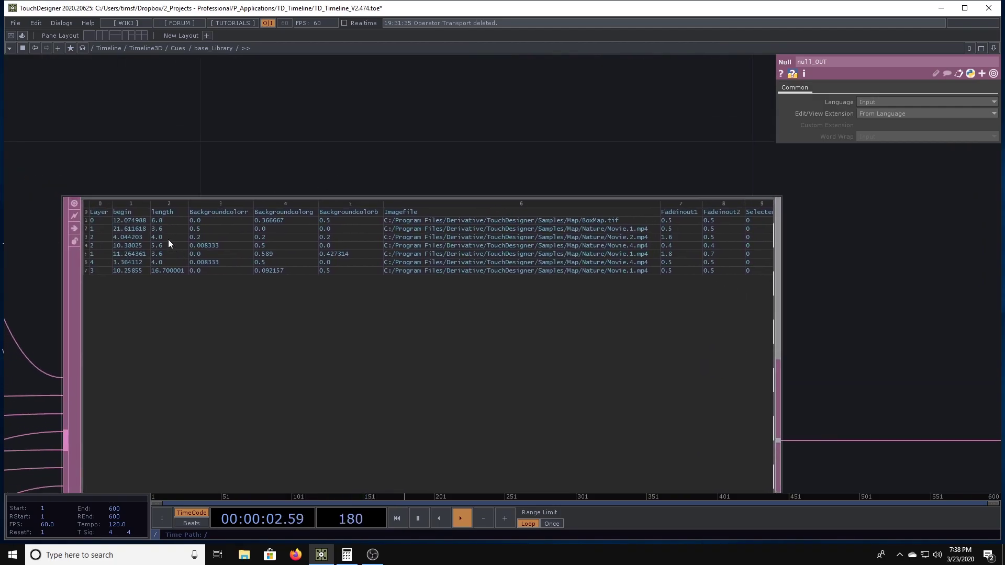
Step: Examine the cue table's selection index, Tx and vertical boundary columns and recheck each cue's begin and length values
scroll(181, 232, "up", 2)
scroll(212, 214, "down", 6)
scroll(219, 203, "up", 1)
scroll(466, 190, "up", 5)
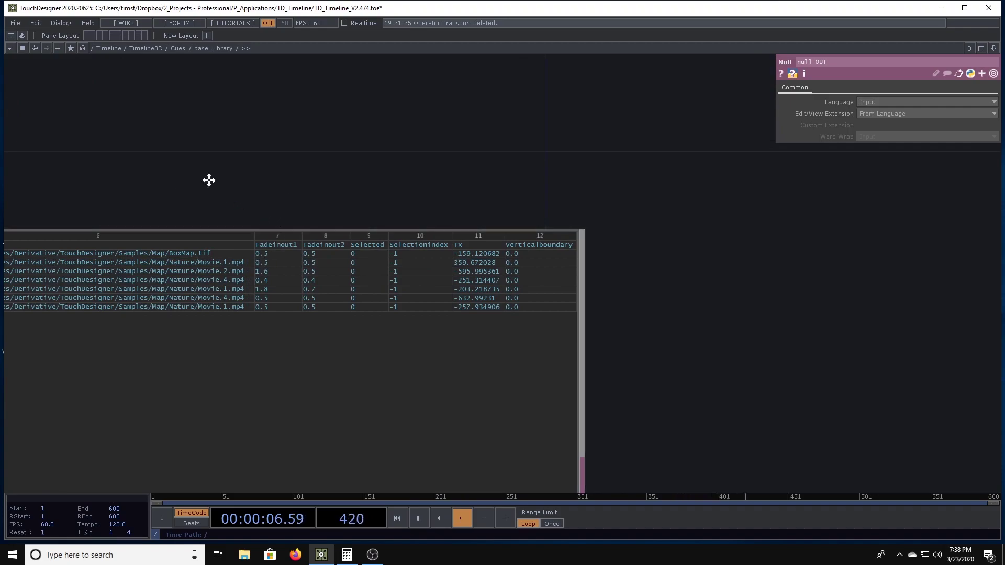
left_click_drag(209, 180, 722, 224)
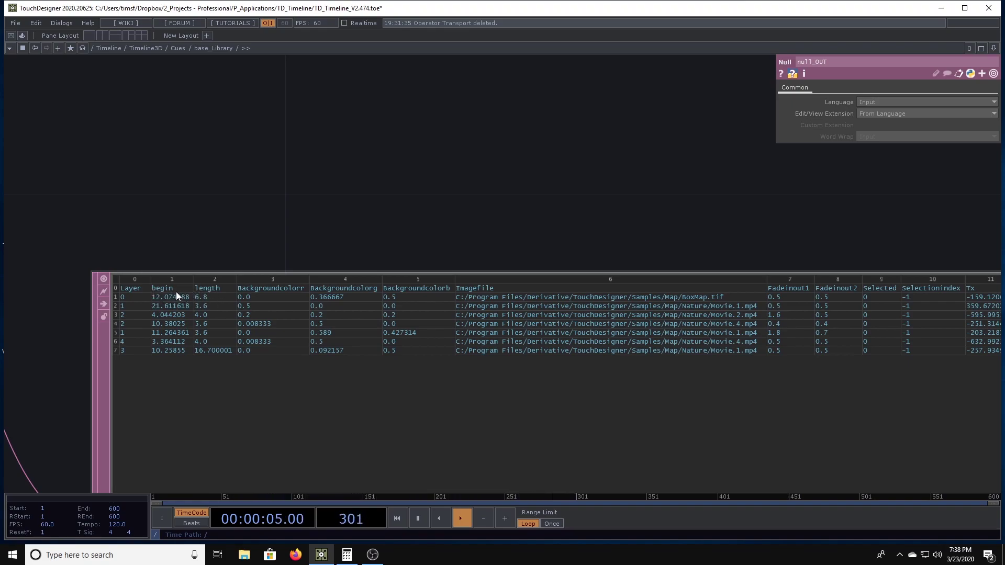
scroll(174, 293, "down", 3)
scroll(176, 295, "up", 3)
scroll(175, 294, "down", 3)
scroll(175, 291, "up", 3)
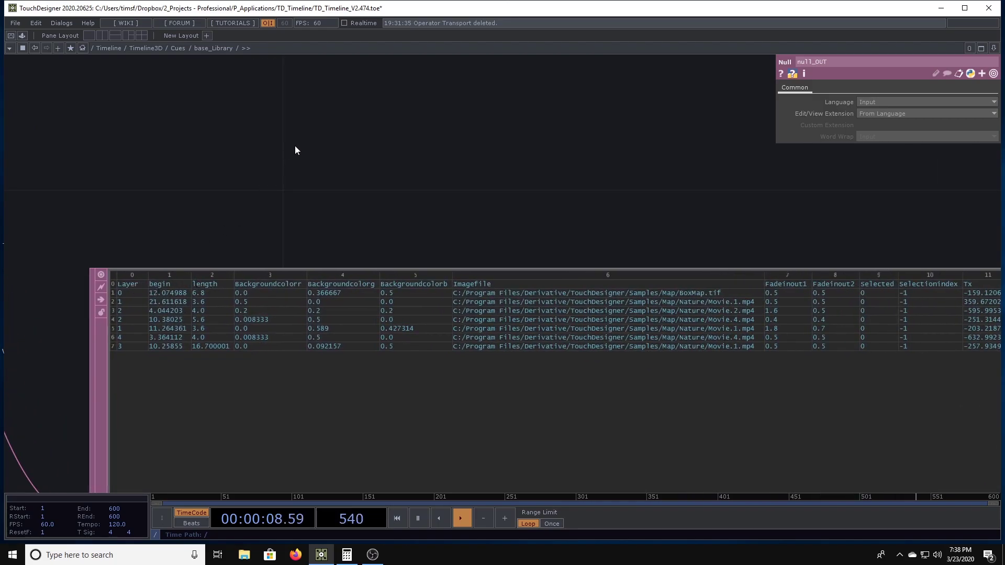
Step: Go up to Timeline3D, open the Time network and examine select_Library, insert1 and null_Segments feeding timer1
key("u")
key("u")
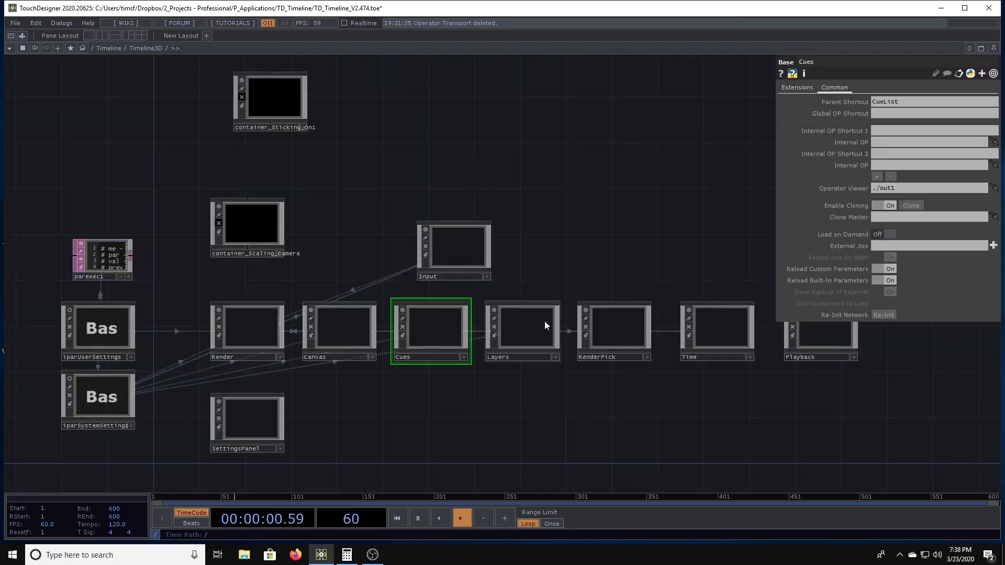
left_click_drag(462, 407, 391, 418)
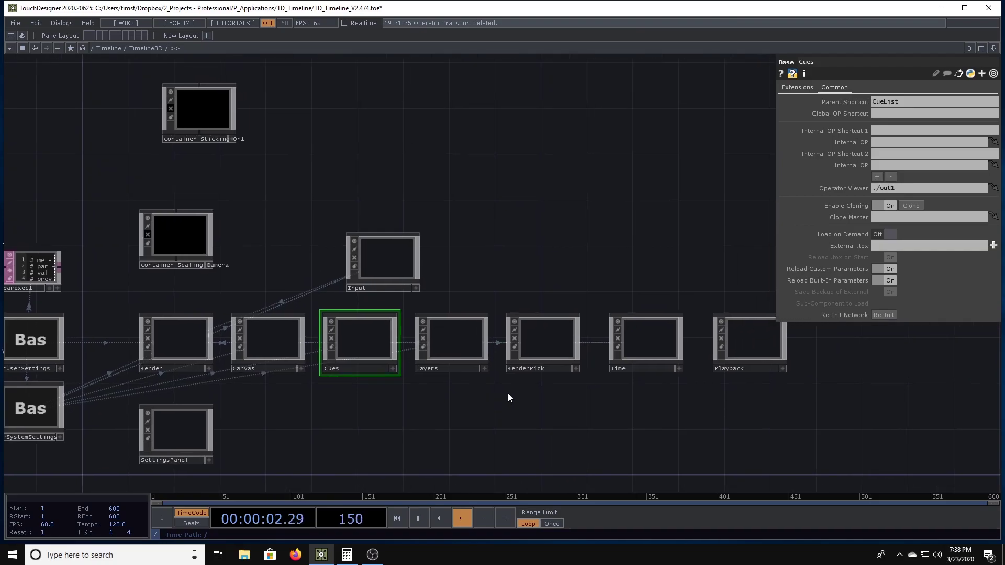
double_click(642, 330)
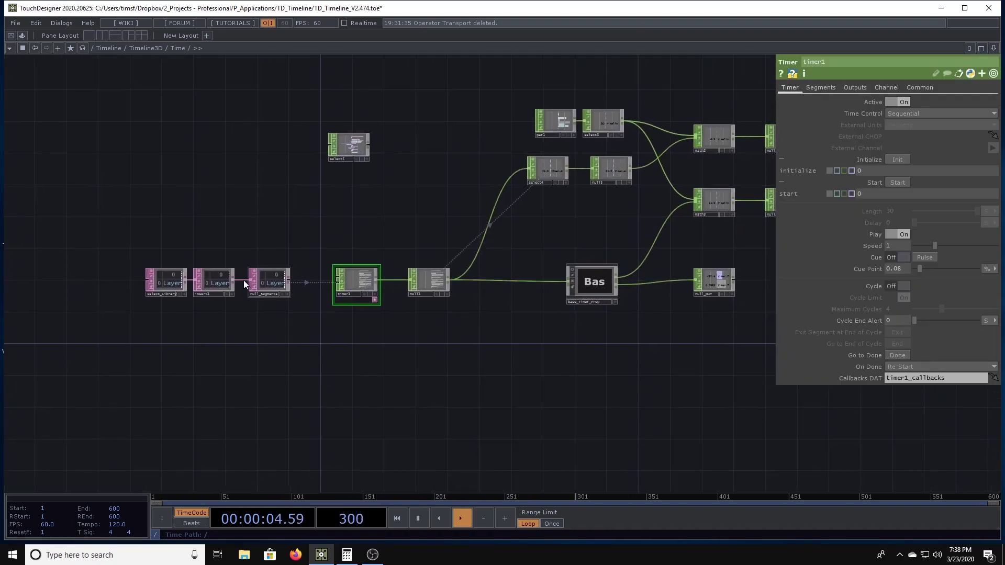
scroll(243, 280, "up", 5)
scroll(194, 292, "up", 2)
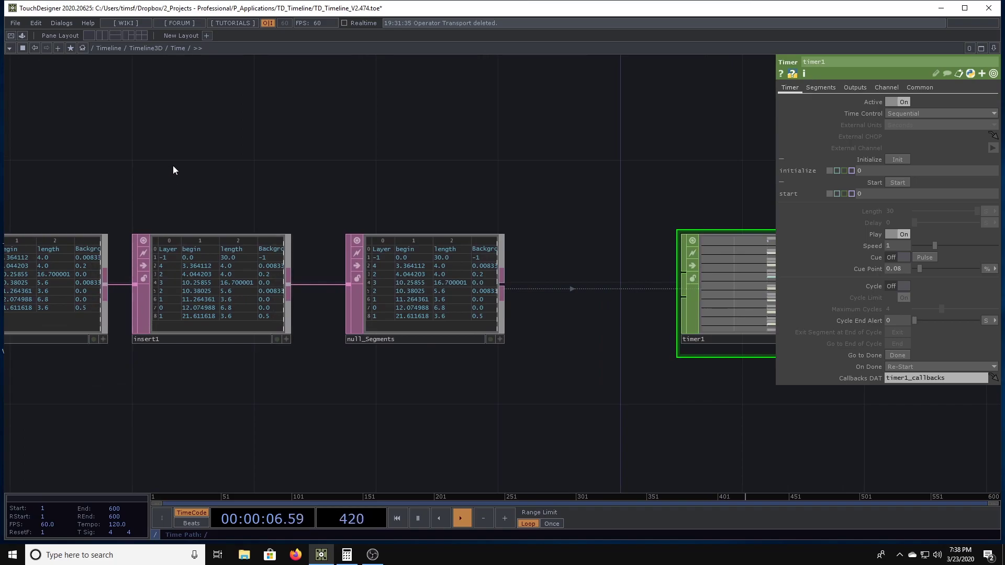
left_click_drag(173, 166, 316, 207)
scroll(293, 245, "down", 5)
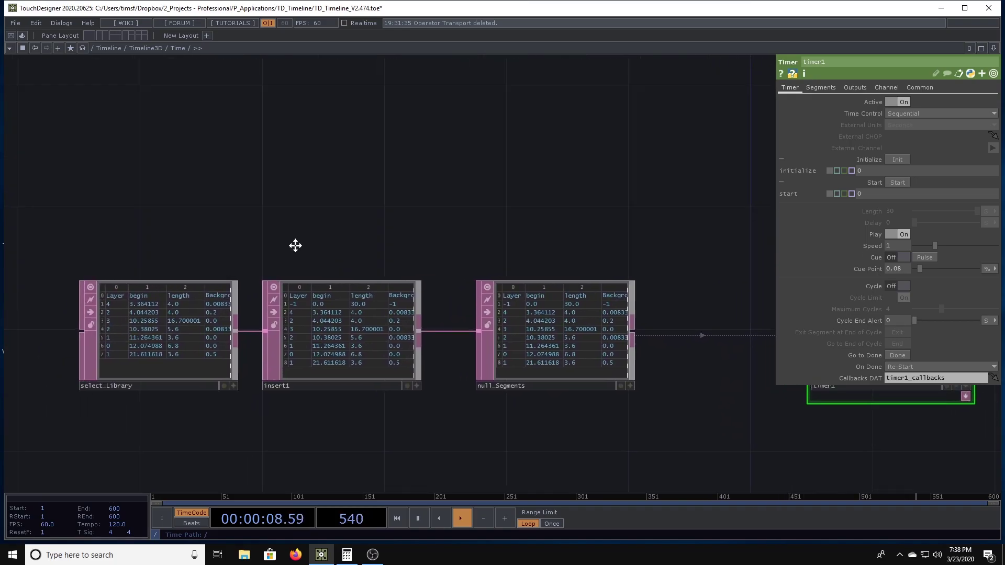
scroll(376, 277, "up", 5)
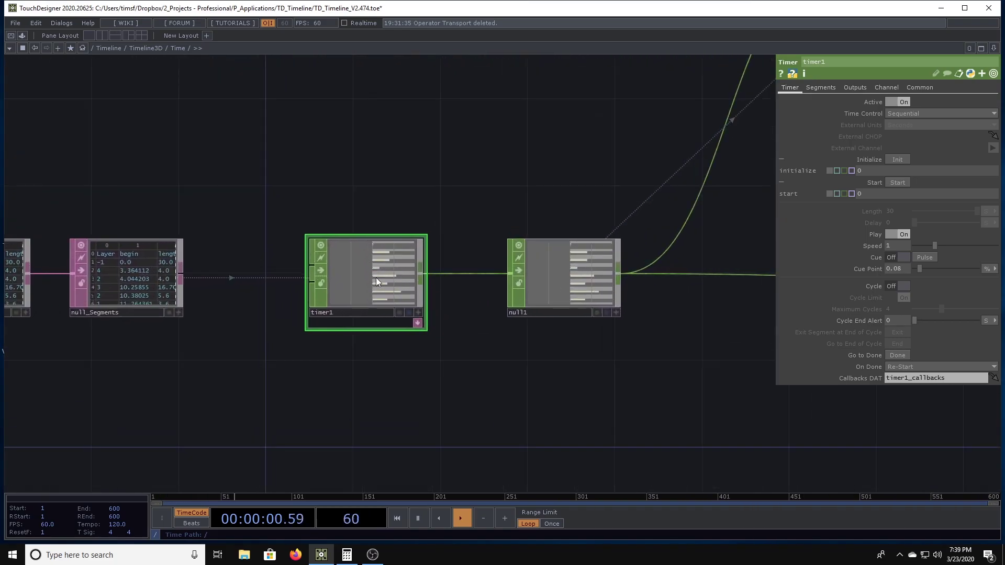
Step: Open timer1's channel viewer as a separate window, enlarge it vertically and place it over the layer labels in Perform mode
right_click(375, 277)
left_click(396, 270)
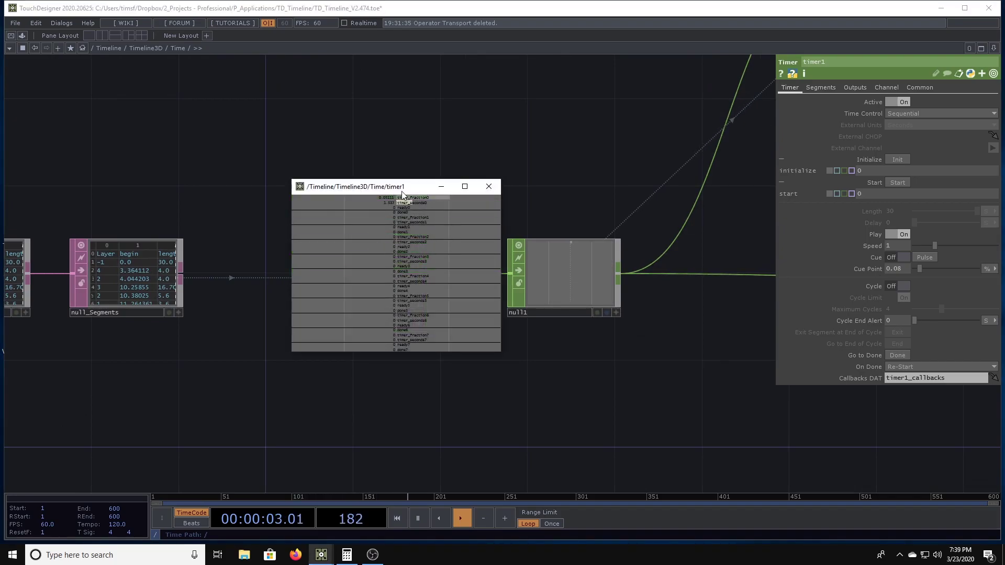
left_click_drag(427, 188, 1004, 293)
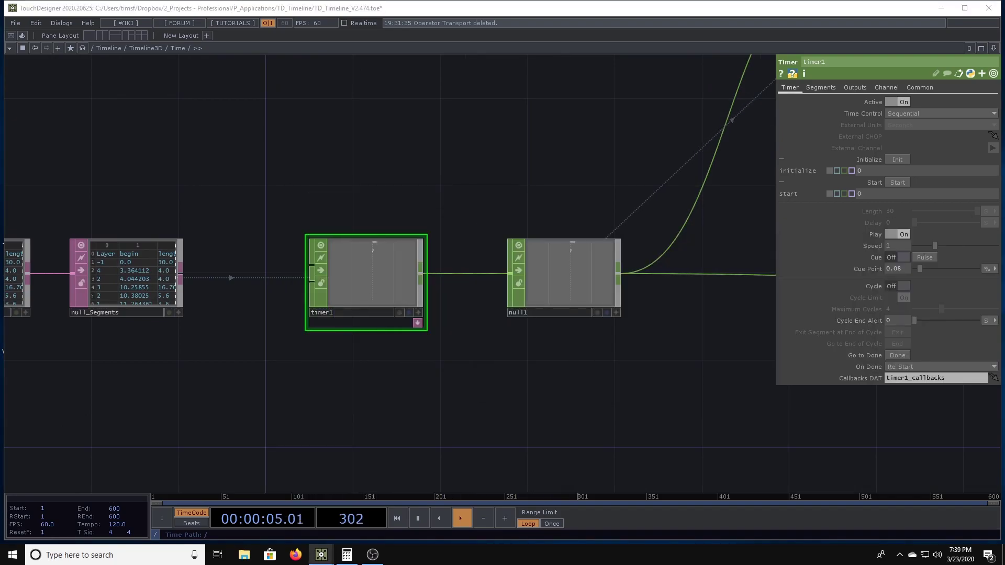
left_click_drag(1004, 157, 755, 33)
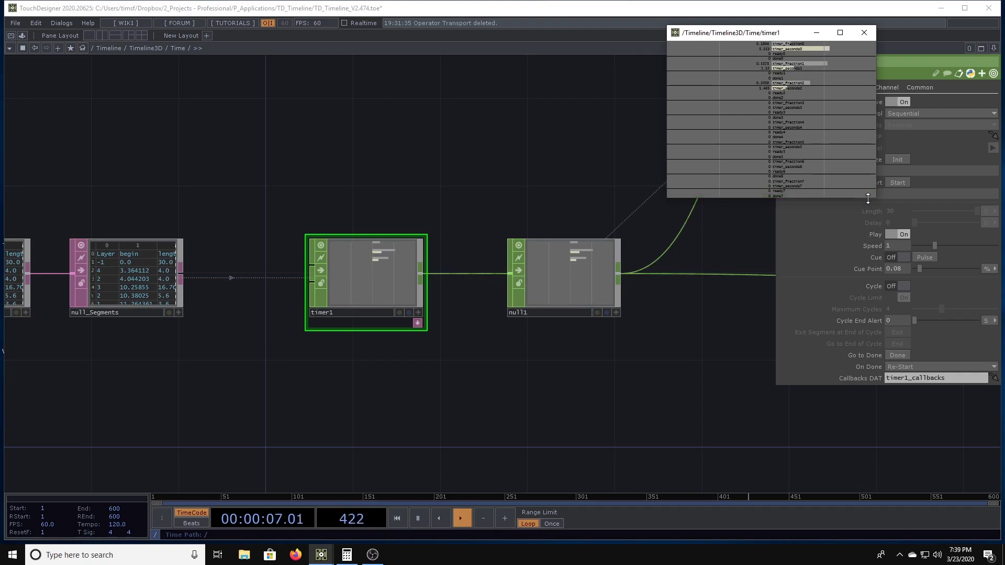
left_click_drag(875, 198, 880, 492)
left_click_drag(525, 170, 344, 202)
key("F1")
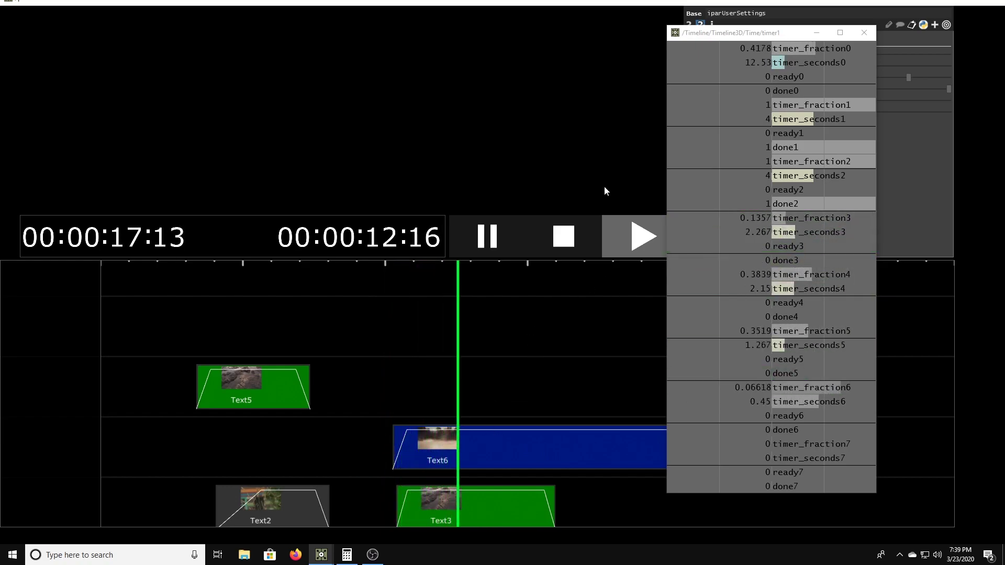
left_click_drag(754, 33, 132, 40)
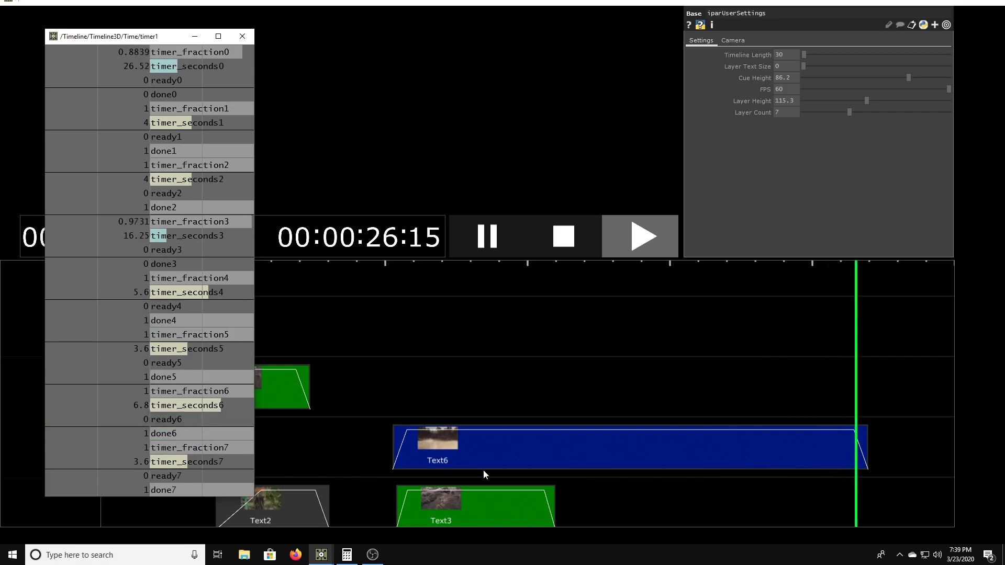
Step: Shift the Text6 cue to a start time of 10.479 and inspect the settings of the cues on the lower layers
mouse_move(461, 454)
left_mouse_down()
mouse_move(483, 451)
mouse_move(469, 447)
left_mouse_up()
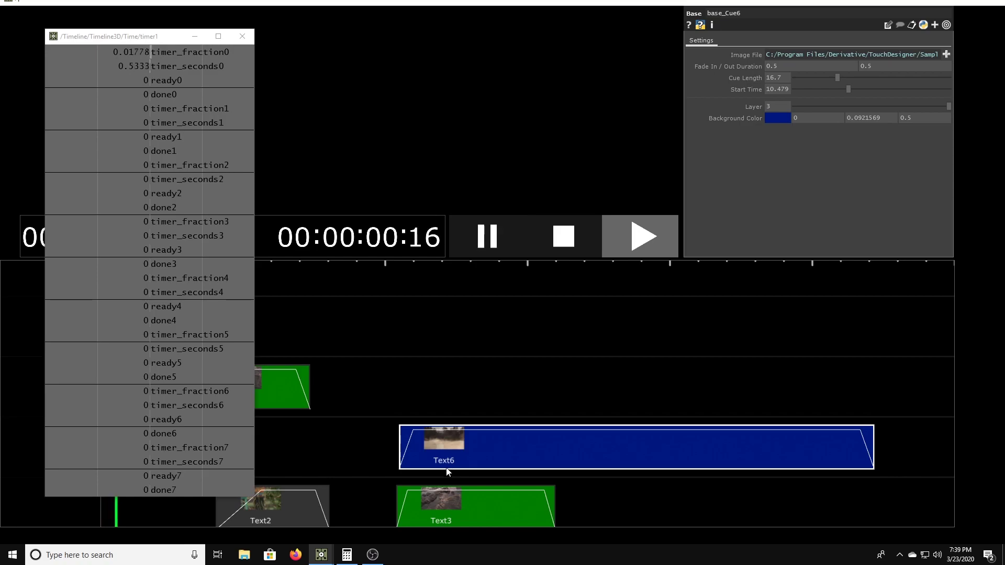
scroll(473, 460, "down", 2)
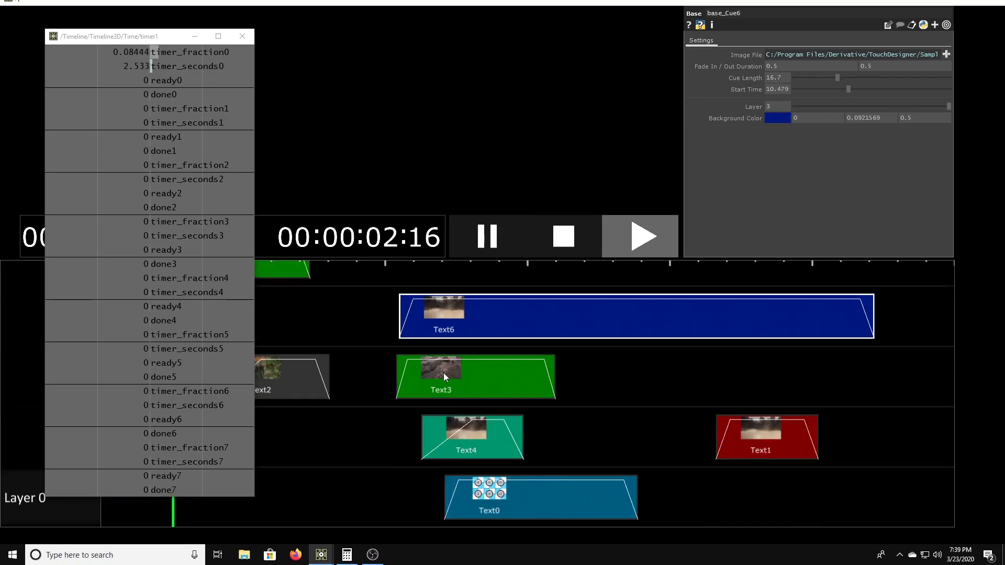
left_click(482, 434)
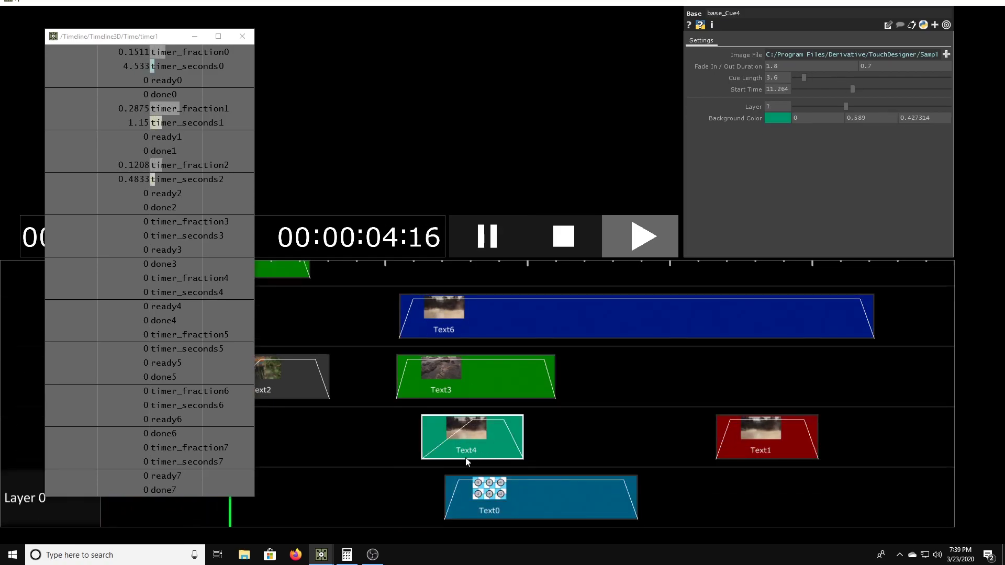
left_click(532, 501)
left_click(482, 438)
left_click(469, 369)
left_click(476, 320)
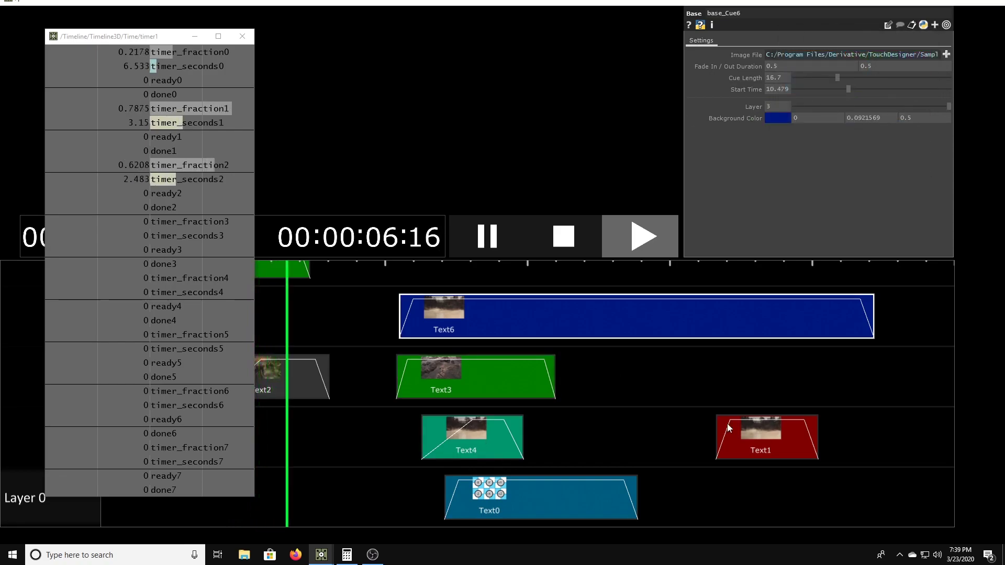
left_click(727, 423)
Step: Move the Layer 2 cues along the timeline, with Text2 starting at 7.8125, and close the timer1 viewer and Perform mode
left_click(276, 379)
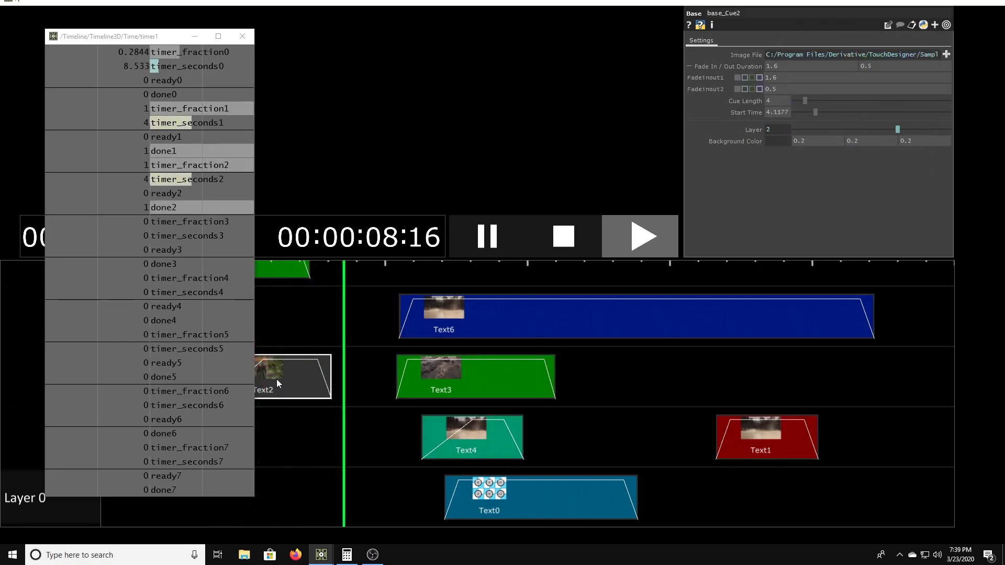
left_click_drag(277, 379, 366, 381)
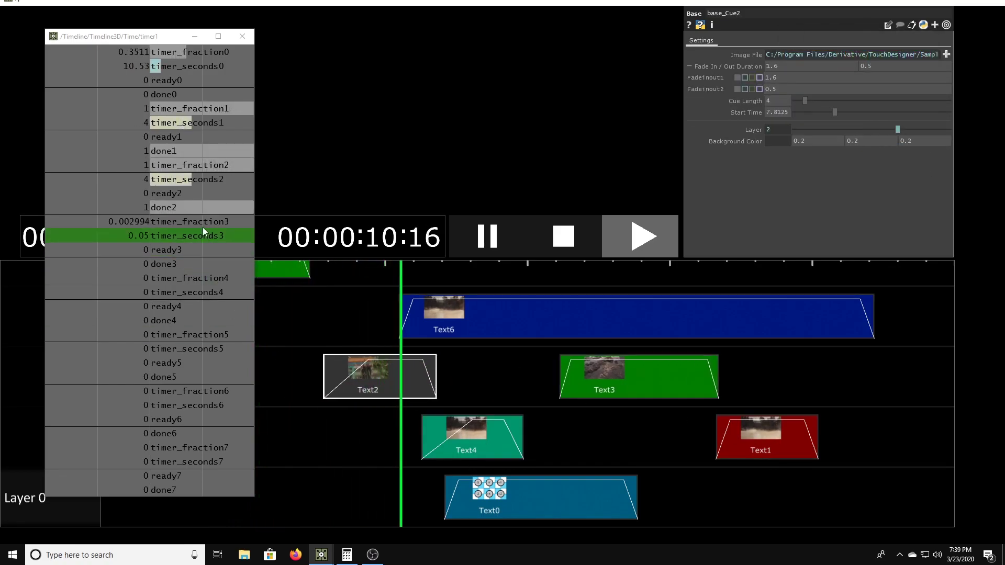
left_click(242, 36)
key("Escape")
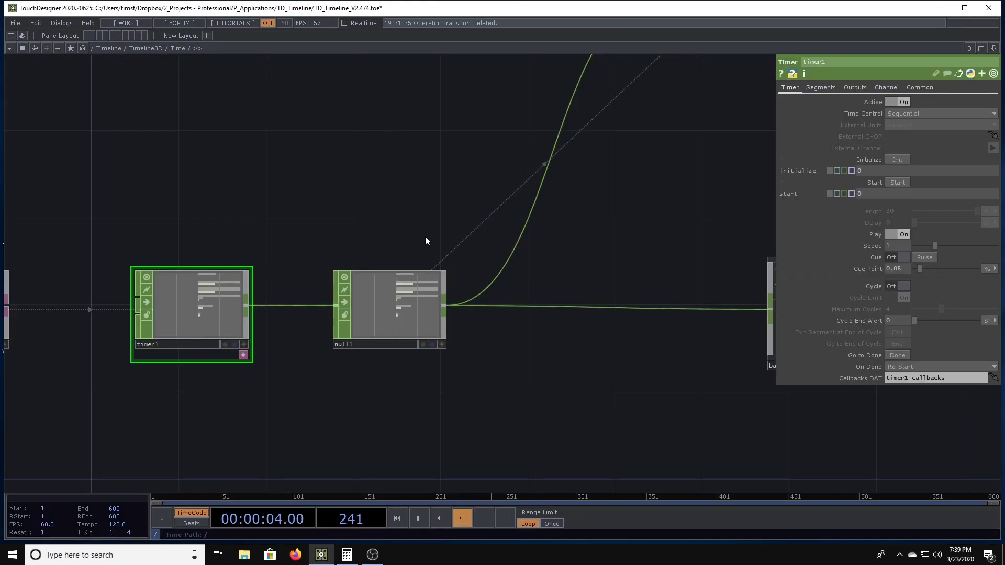
Step: Trace the Time network from timer1 through the math and base_seconds_toHMSF operators to null_Countup and null_Countdown
scroll(457, 184, "down", 5)
left_click_drag(603, 200, 281, 307)
scroll(572, 208, "up", 8)
scroll(572, 207, "down", 9)
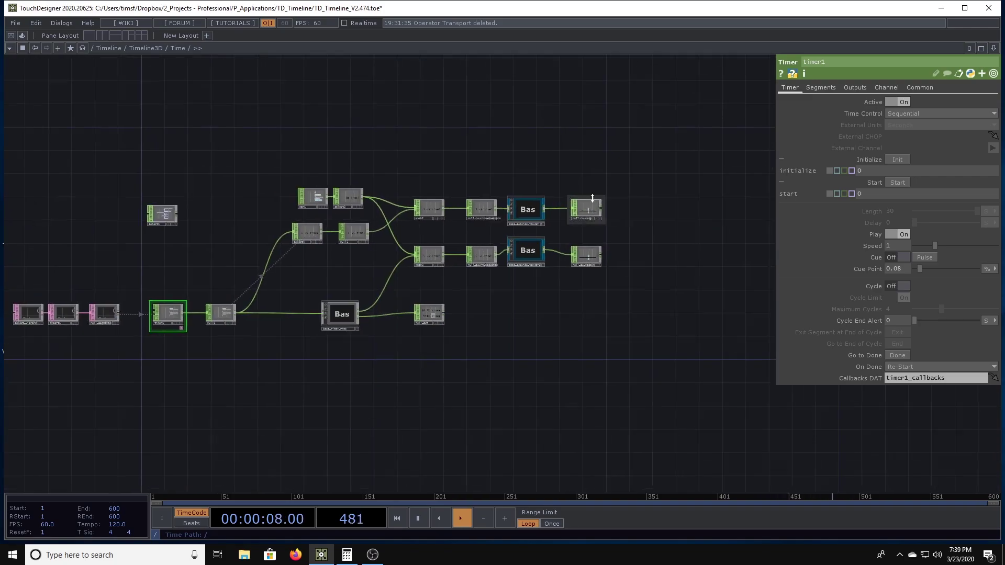
scroll(618, 207, "up", 7)
scroll(471, 248, "down", 3)
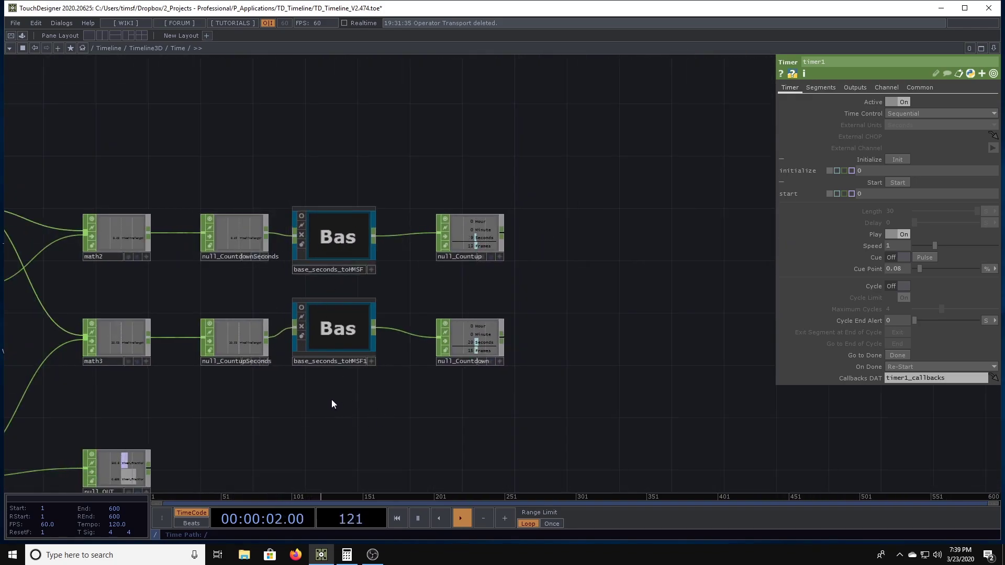
Step: In Perform mode, move the Text6 cue on Layer 3 to a start time of 9.3762 and return to the Timeline3D network
key("F1")
scroll(370, 372, "down", 3)
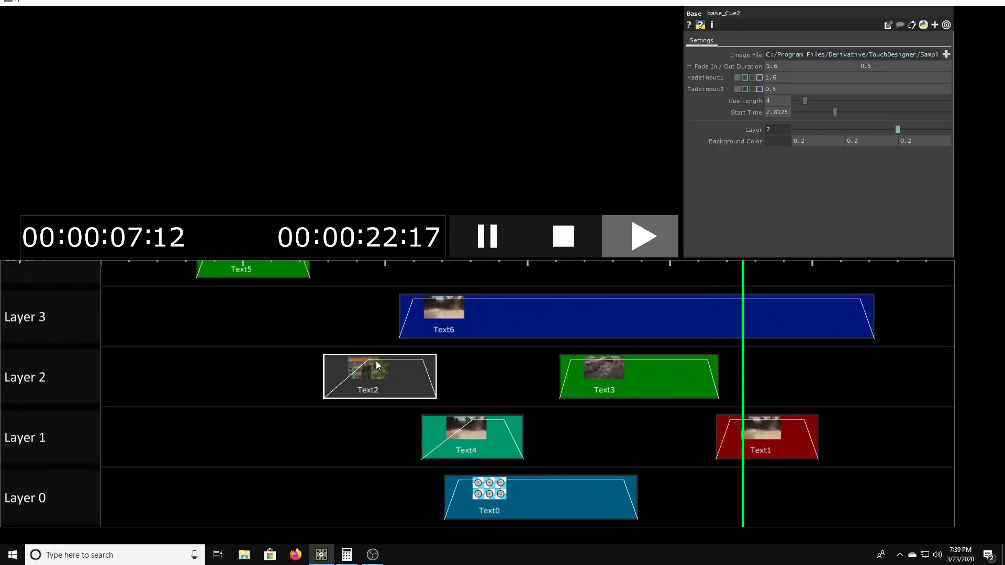
left_click_drag(564, 317, 533, 318)
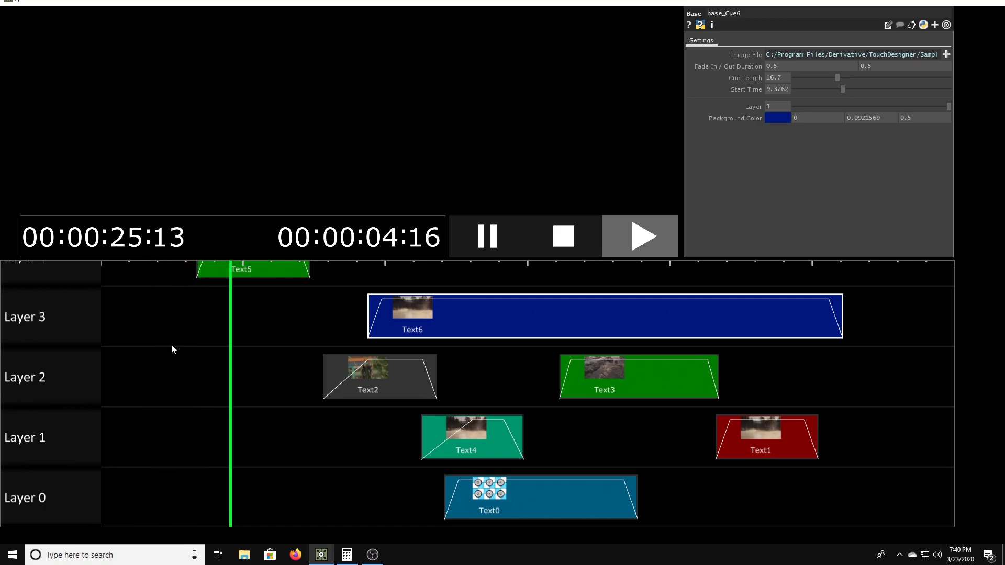
key("Escape")
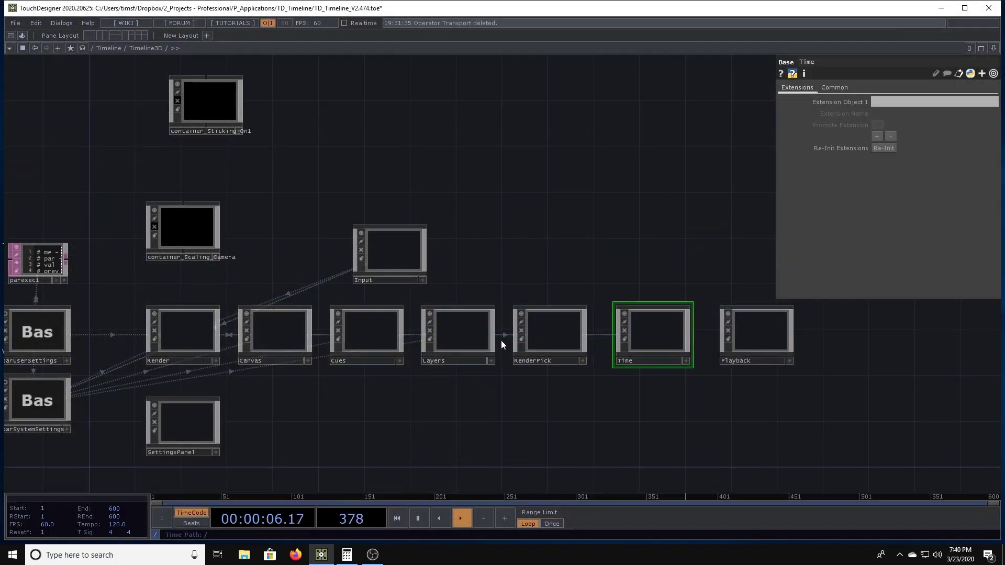
Step: Open the Layers network and inspect the matching layer labels in Perform mode, selecting Layer 2 and an empty timeline area
double_click(453, 338)
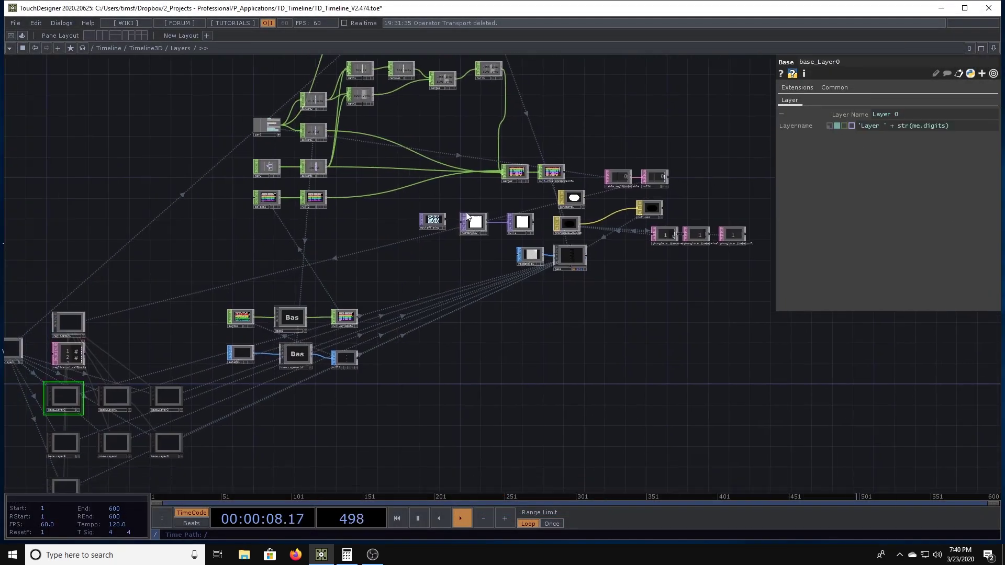
key("F1")
scroll(495, 451, "down", 3)
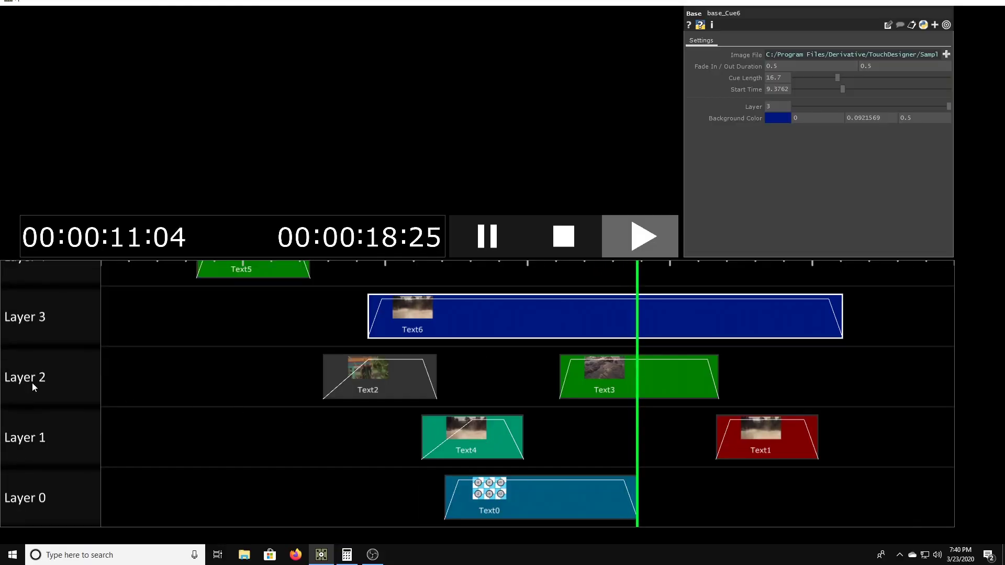
left_click(57, 382)
left_click(256, 395)
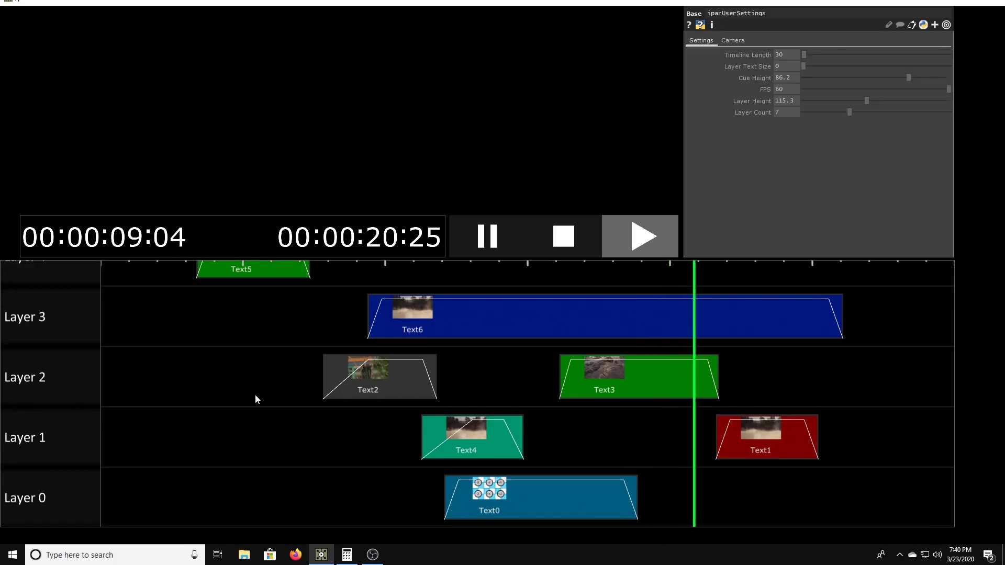
key("Escape")
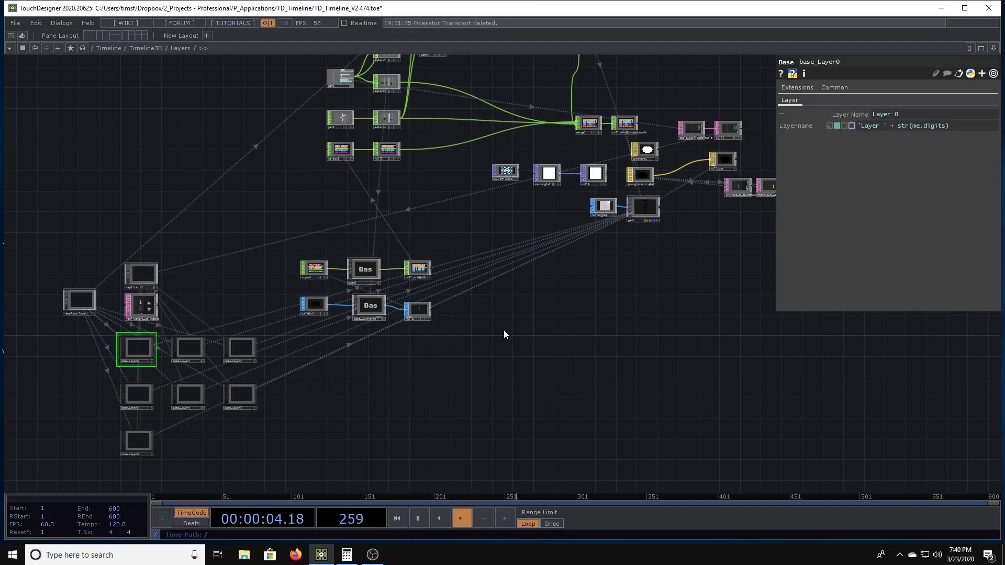
Step: Examine the Layers network's rectangle1 and geo1 operators and compare geo1's layer labels with the Perform mode timeline
scroll(668, 259, "up", 5)
scroll(633, 280, "up", 3)
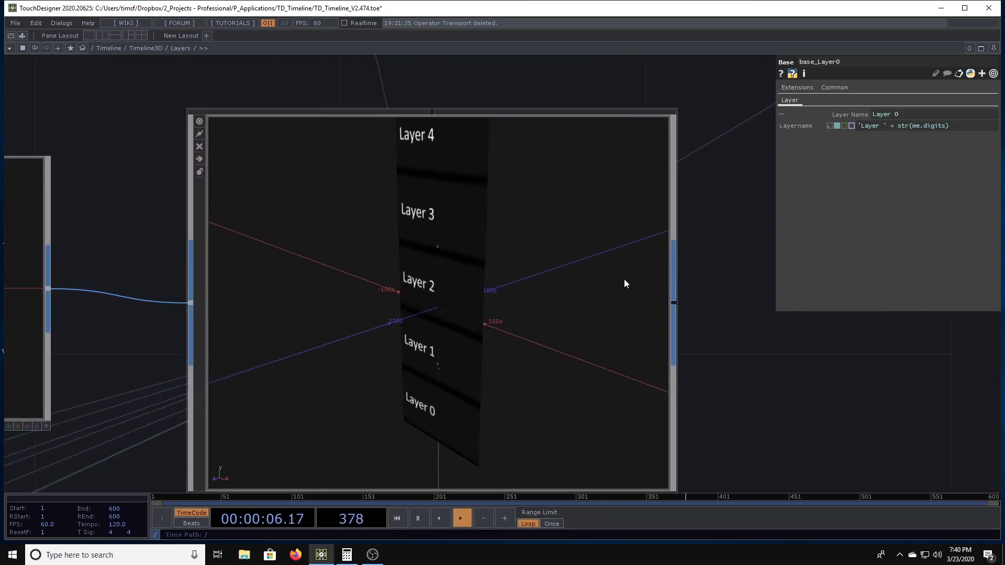
scroll(624, 283, "down", 5)
scroll(566, 283, "up", 2)
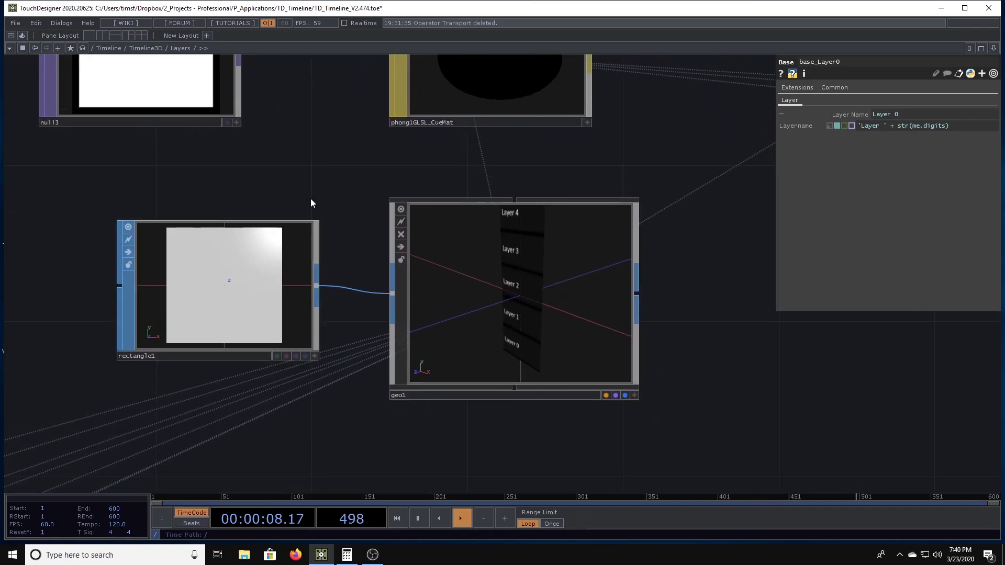
key("F1")
key("Escape")
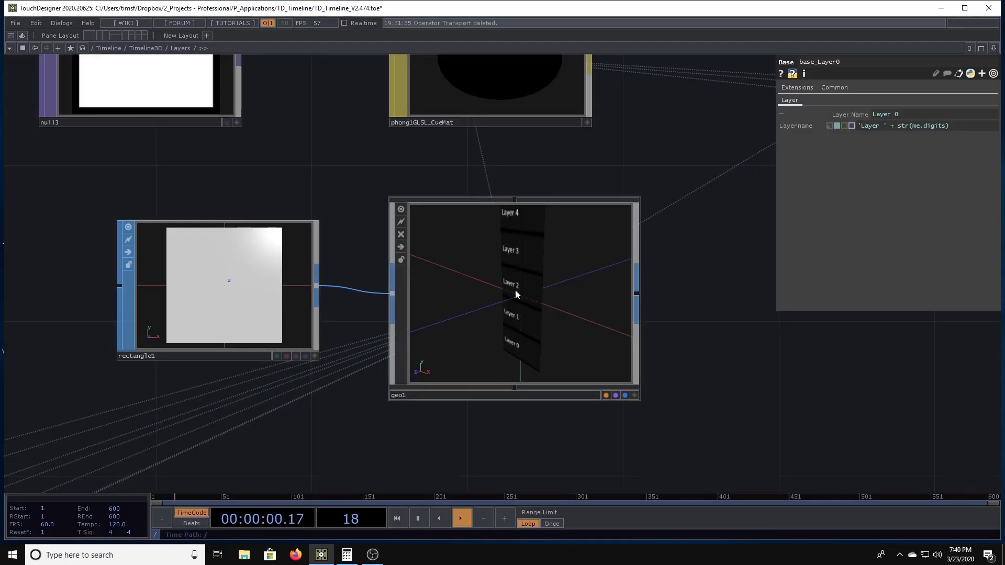
Step: Activate geo1's viewer, frame and orbit the stacked layer panels, and check them against the timeline in Perform mode
scroll(519, 291, "up", 3)
left_click(523, 288)
key("a")
left_click_drag(528, 291, 520, 355)
scroll(539, 371, "down", 4)
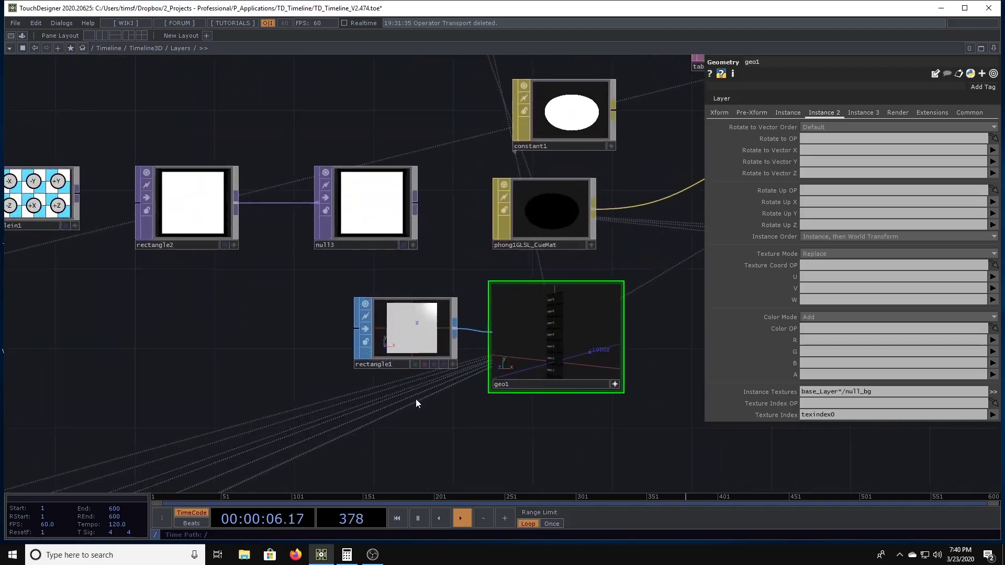
key("F1")
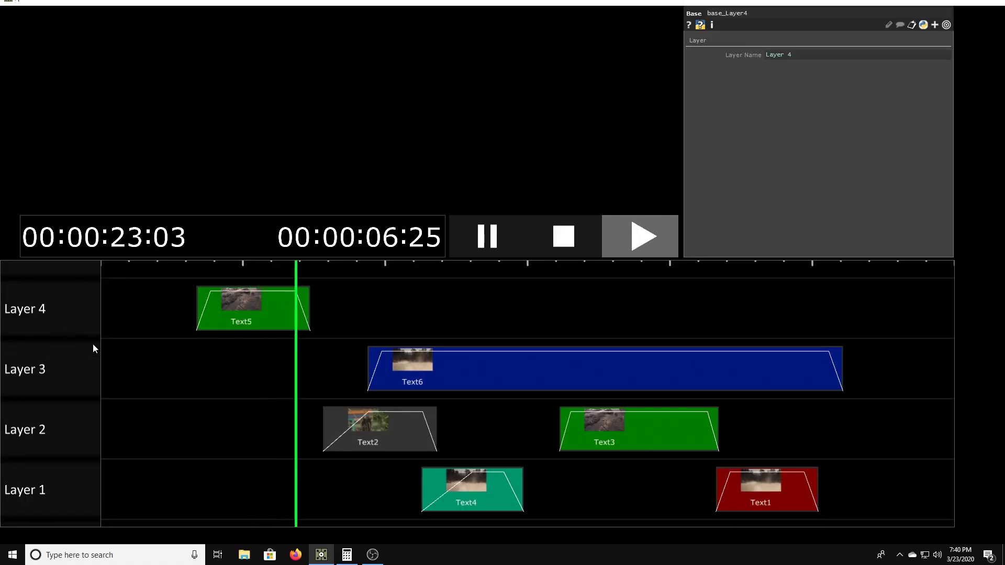
Step: Select Layer 3, Layer 2, Layer 4 and Layer 1 in the Perform mode timeline to inspect each layer's parameters
left_click(82, 386)
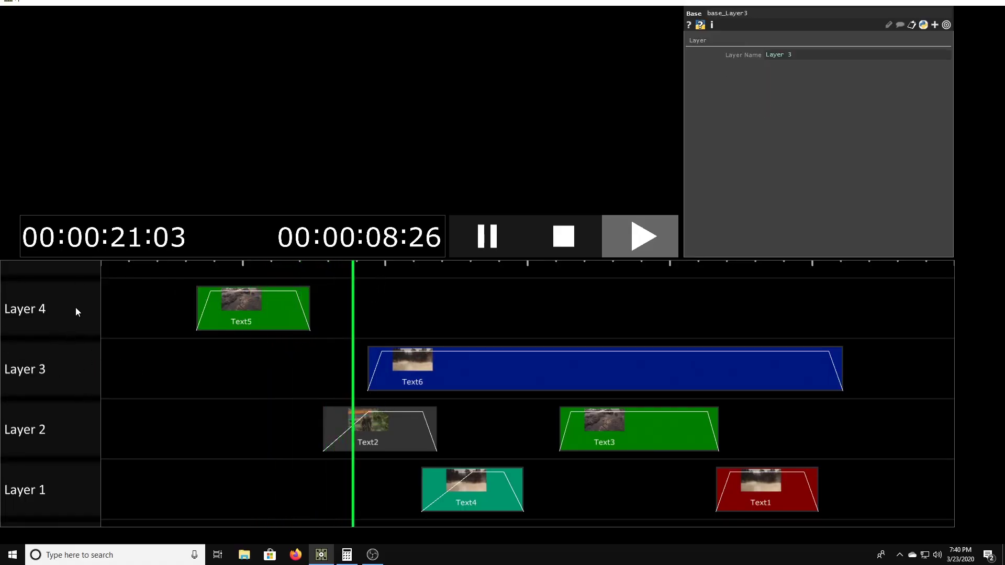
left_click(86, 429)
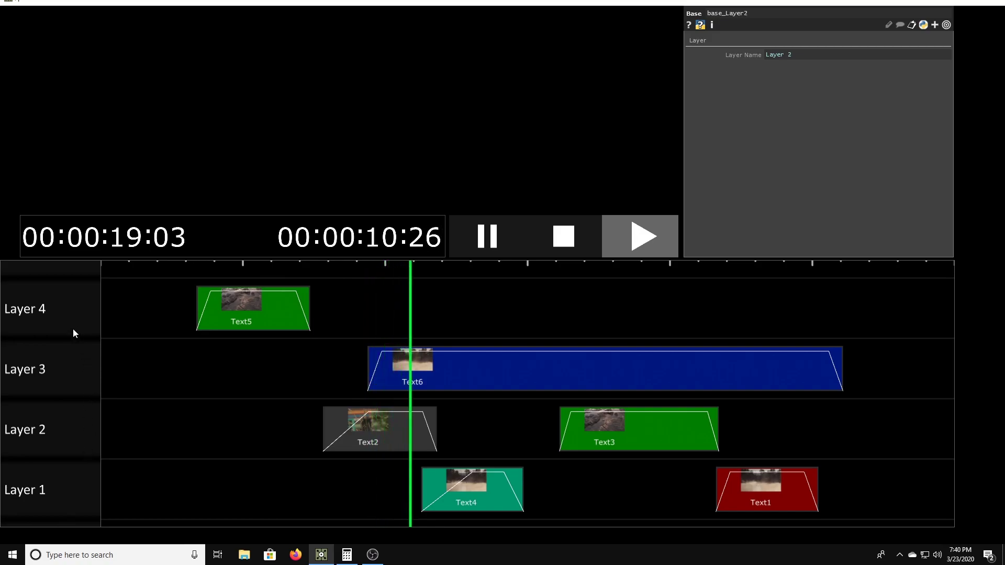
scroll(86, 340, "up", 2)
left_click(74, 420)
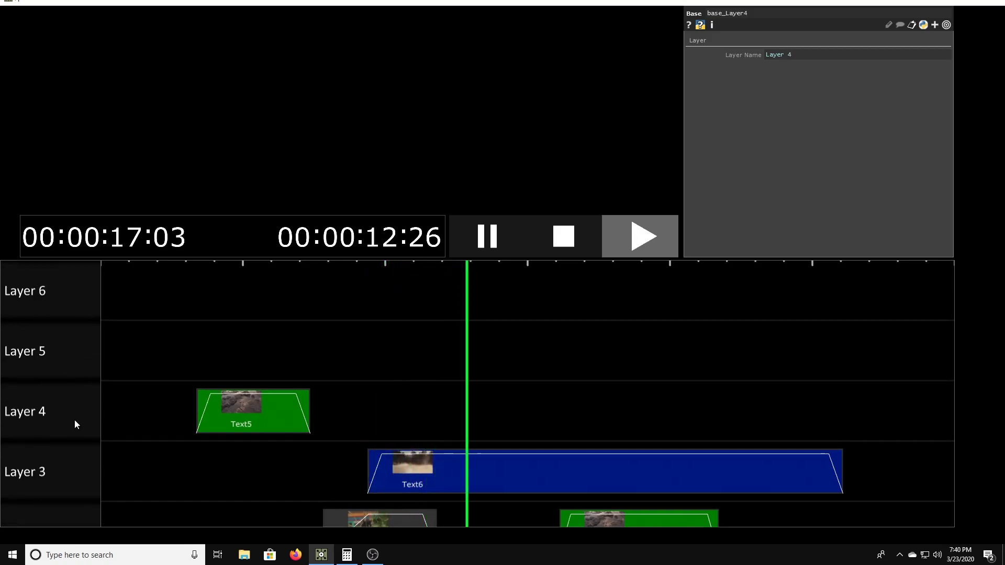
scroll(74, 420, "down", 3)
left_click(80, 447)
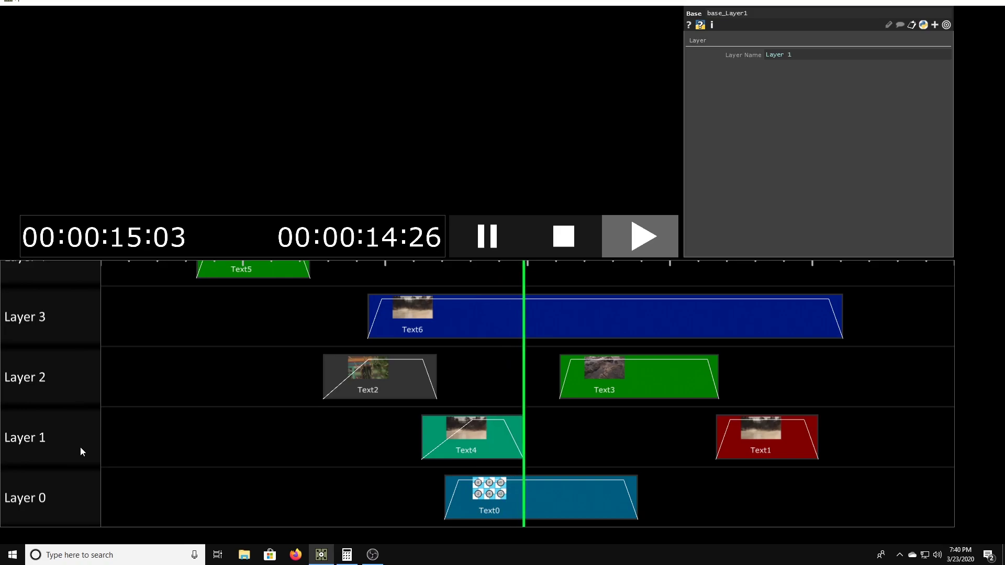
Step: Go through the layer labels from Layer 0 up to Layer 3, select Layer 5, and look over the full layer stack
left_click(80, 495)
left_click(83, 435)
left_click(83, 376)
left_click(84, 329)
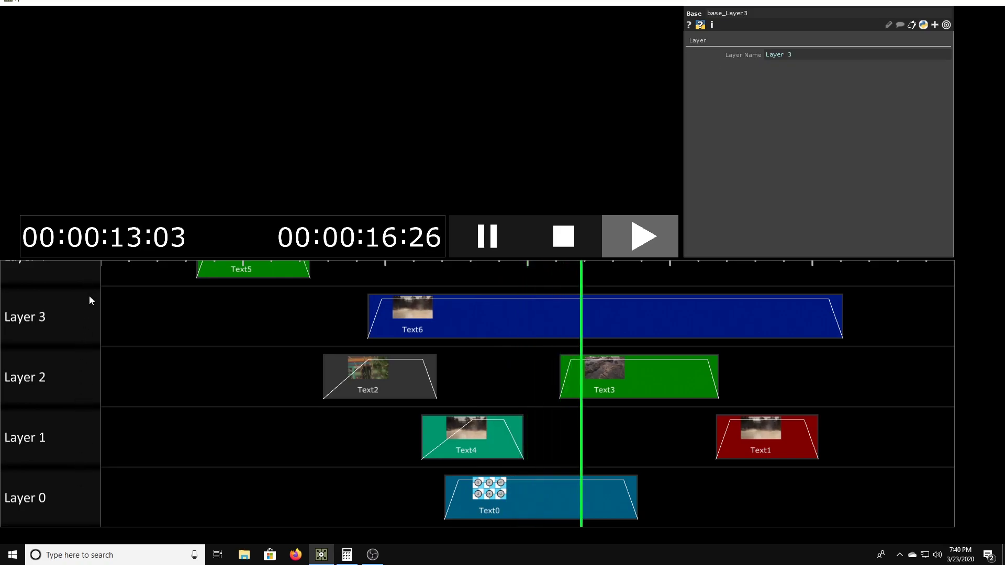
scroll(87, 314, "up", 3)
left_click(81, 343)
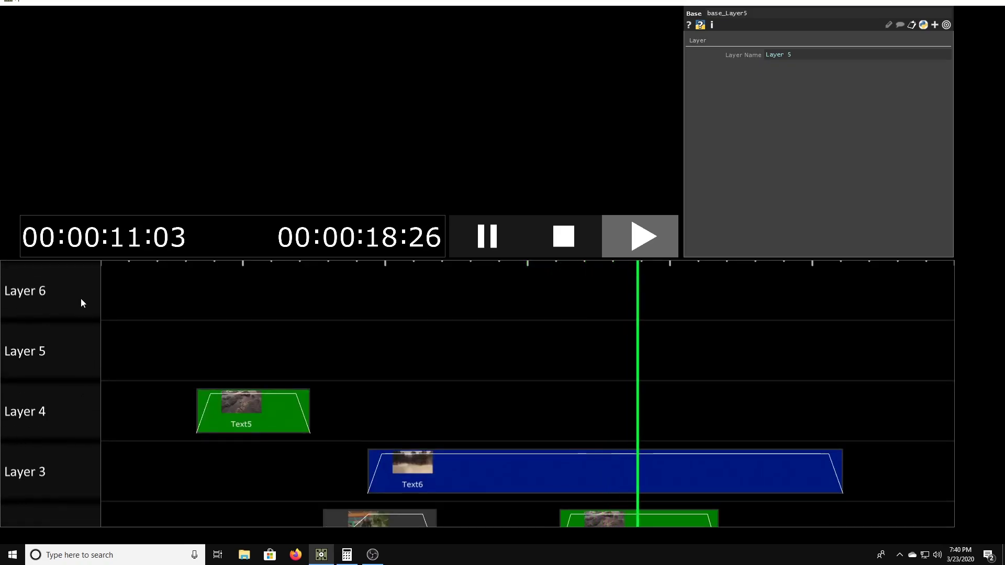
scroll(300, 475, "down", 3)
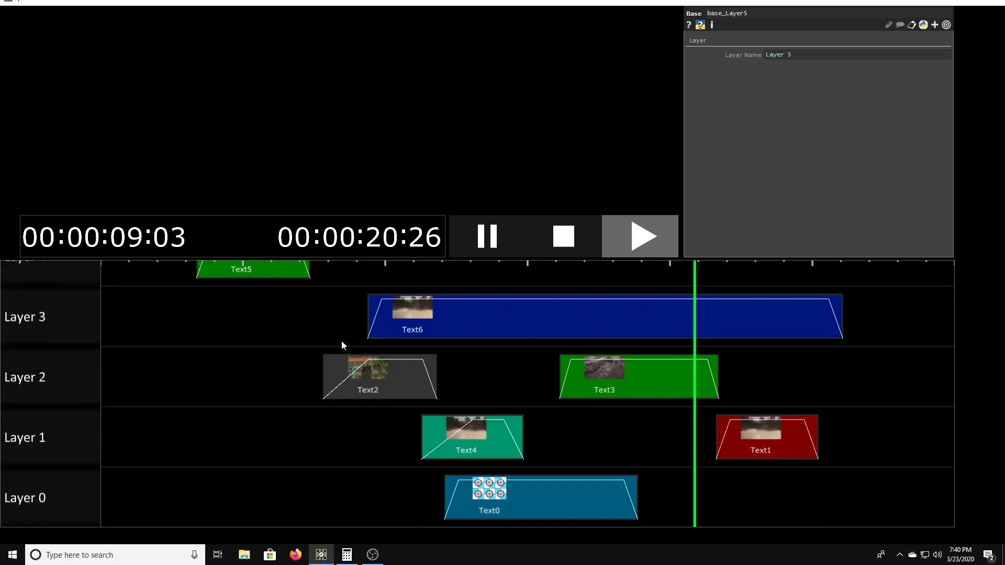
scroll(523, 330, "up", 6)
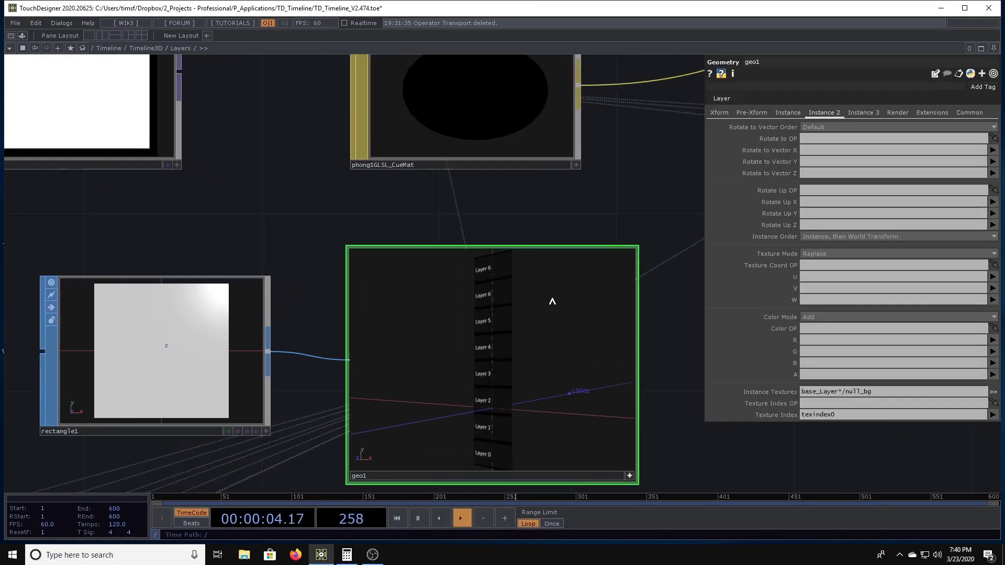
Step: Return to the Layers network and examine geo1 together with its rectangle1 input and the phong1GLSL_CueMat material
left_click_drag(432, 356, 468, 395)
scroll(417, 366, "down", 8)
scroll(416, 374, "up", 3)
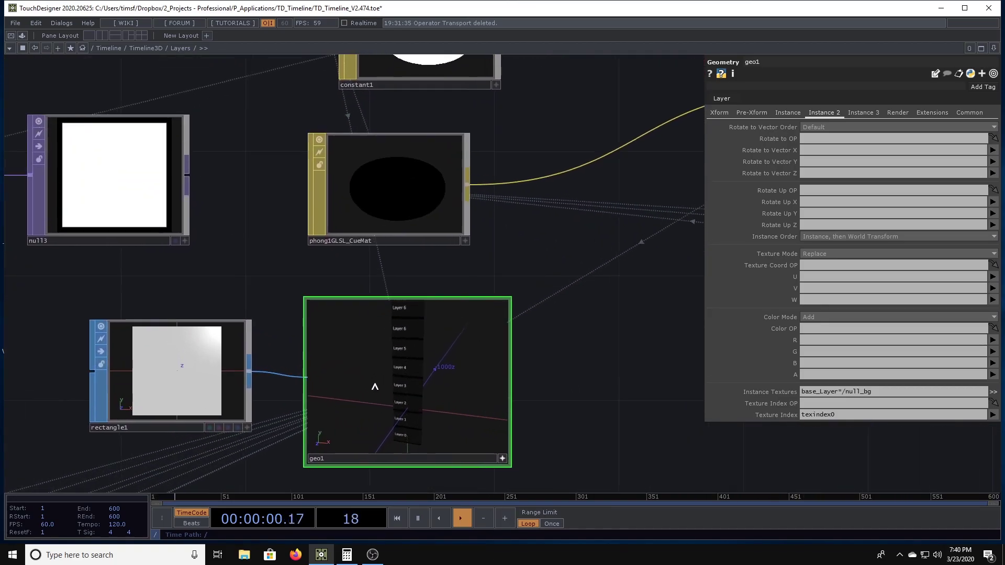
left_click_drag(212, 457, 272, 416)
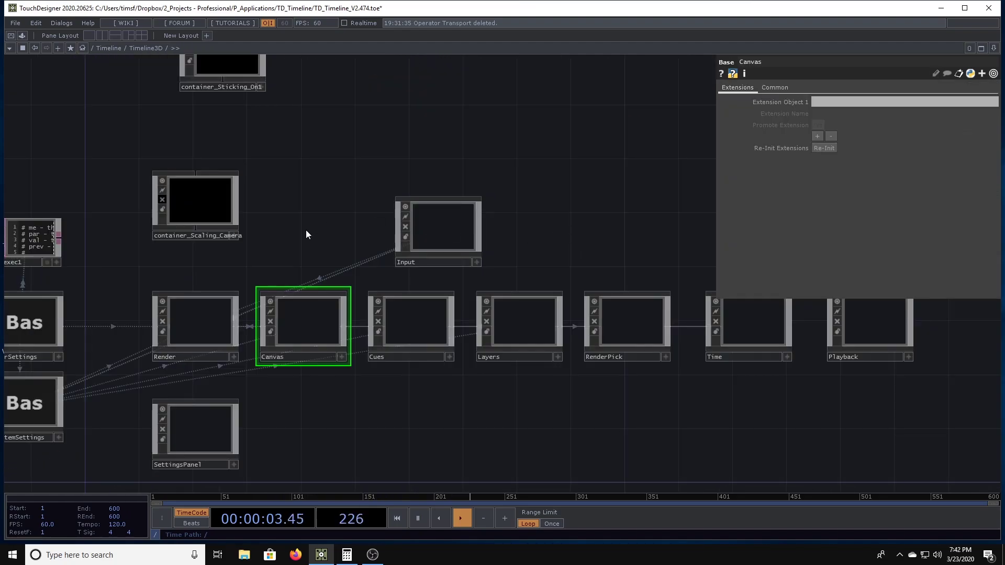
Step: Look over the Timeline3D network's components and inspect the Settings parameters of iparUserSettings
left_click_drag(307, 231, 418, 209)
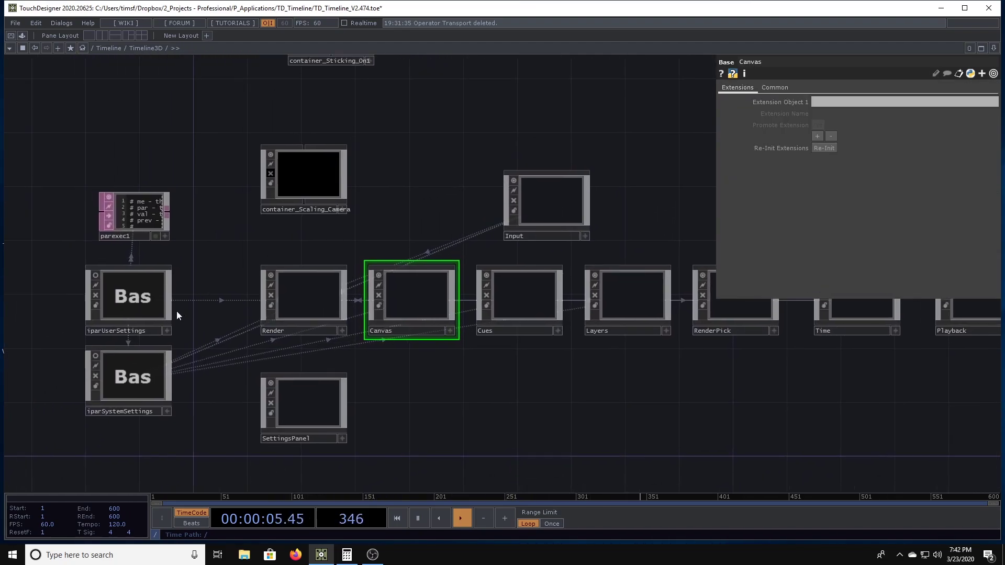
left_click_drag(284, 376, 43, 345)
left_click_drag(356, 420, 472, 426)
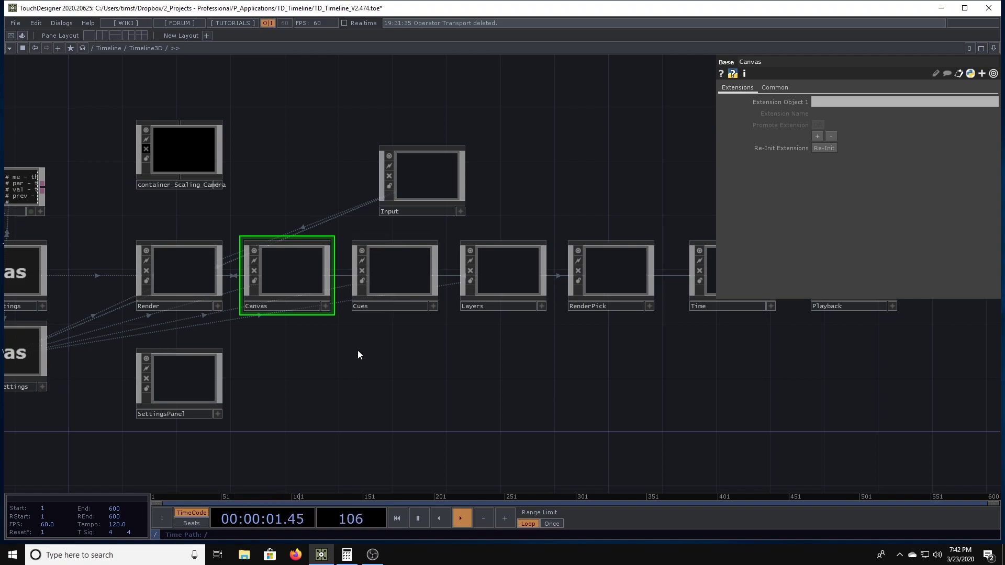
left_click_drag(282, 396, 473, 352)
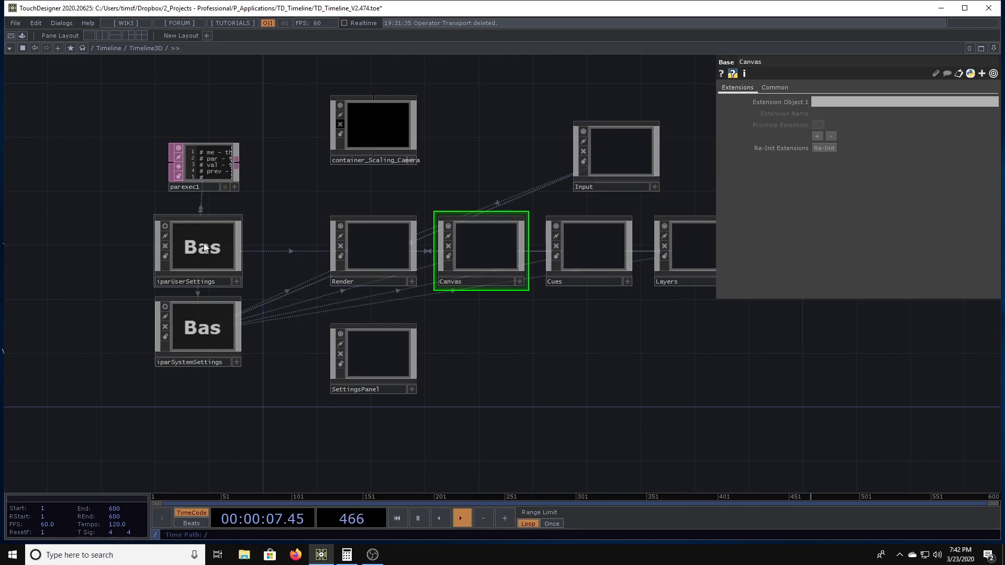
left_click(186, 242)
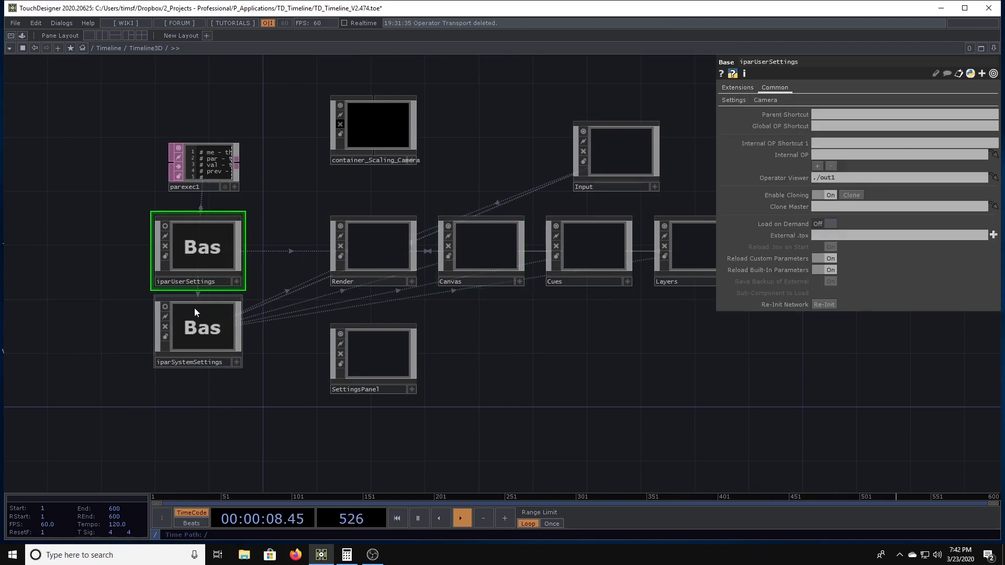
left_click(735, 100)
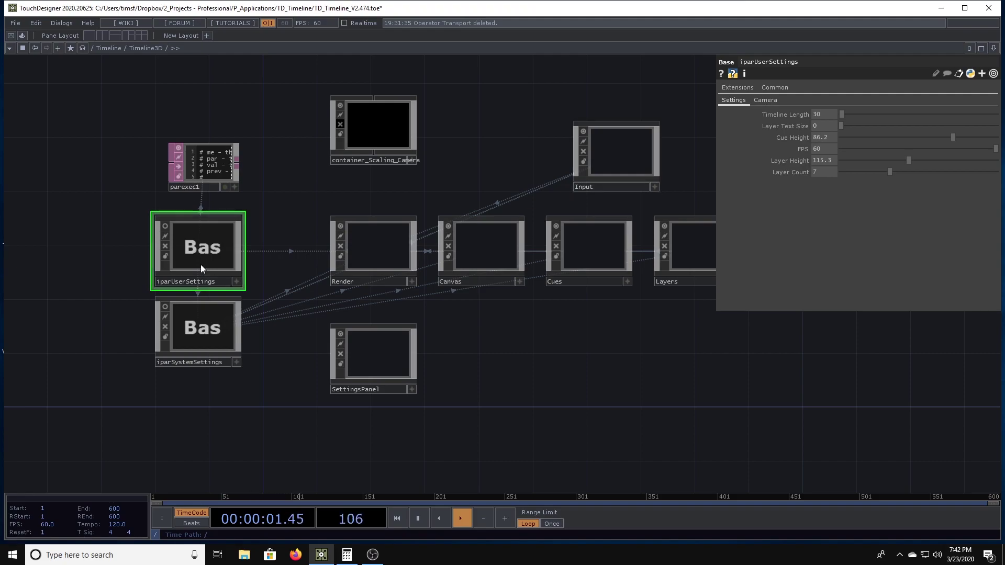
Step: Inspect the Selection, Layer Settings and Internal parameters of iparSystemSettings, including the expression behind Max Scroll V
left_click(193, 341)
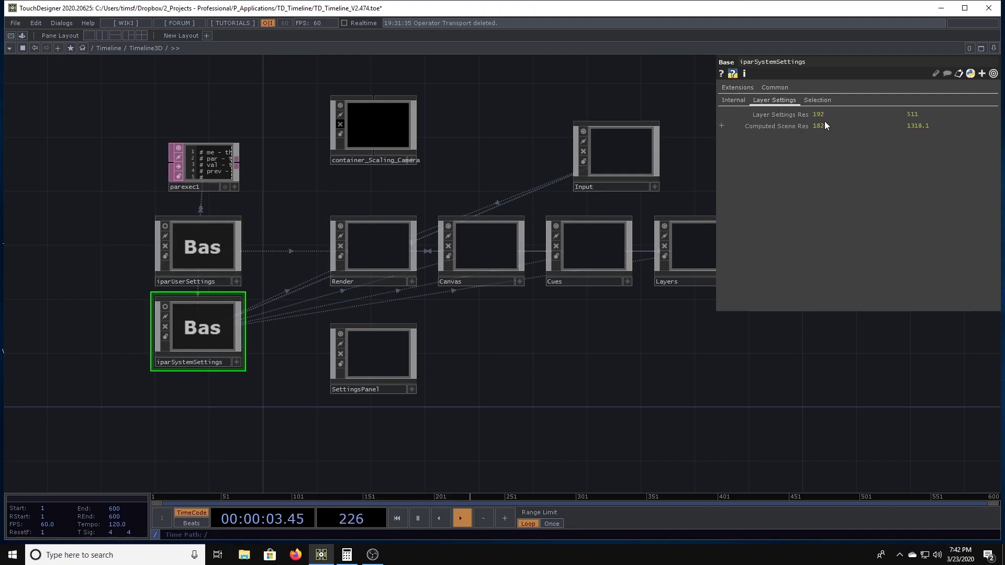
left_click(816, 104)
left_click(794, 102)
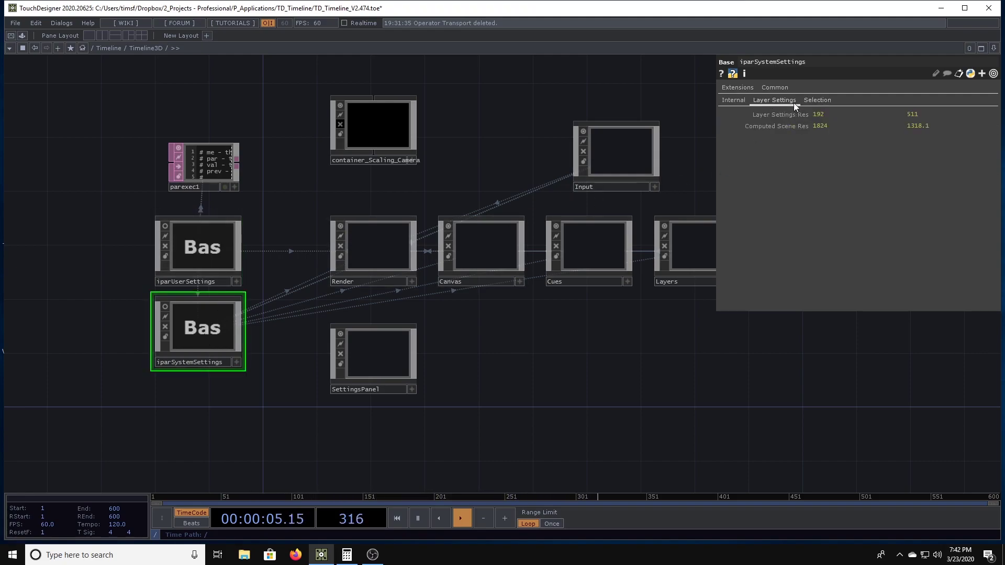
left_click(743, 102)
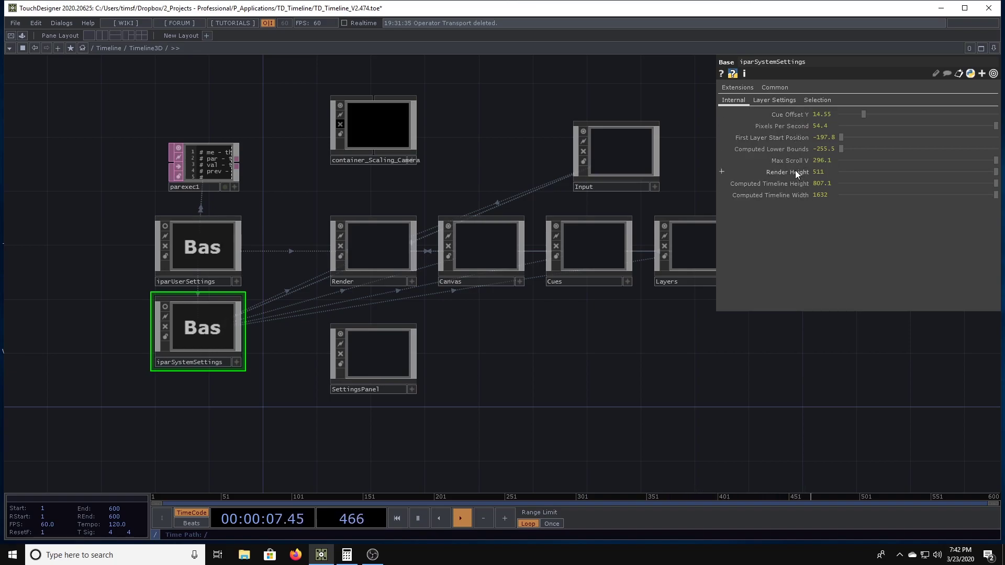
left_click_drag(587, 340, 602, 342)
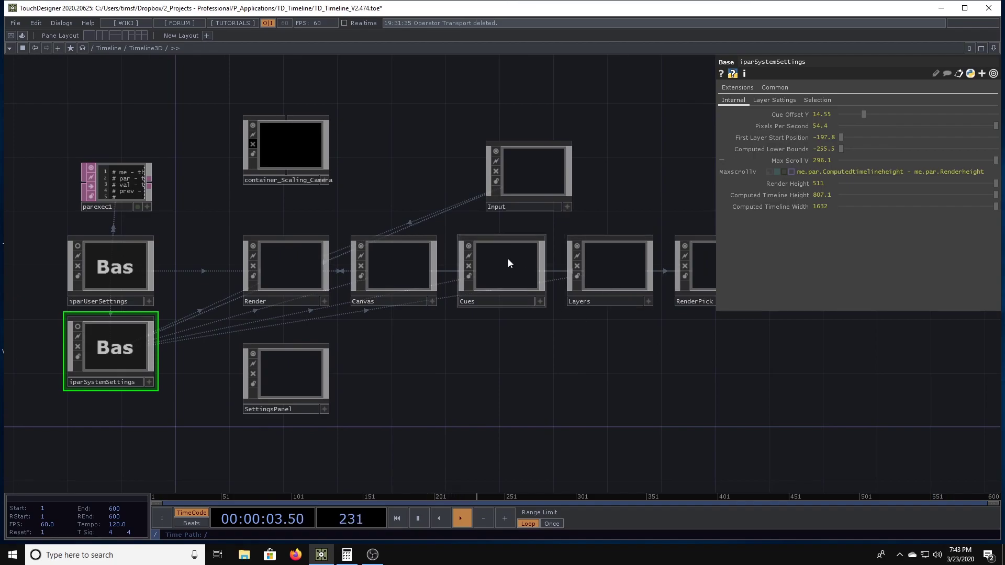